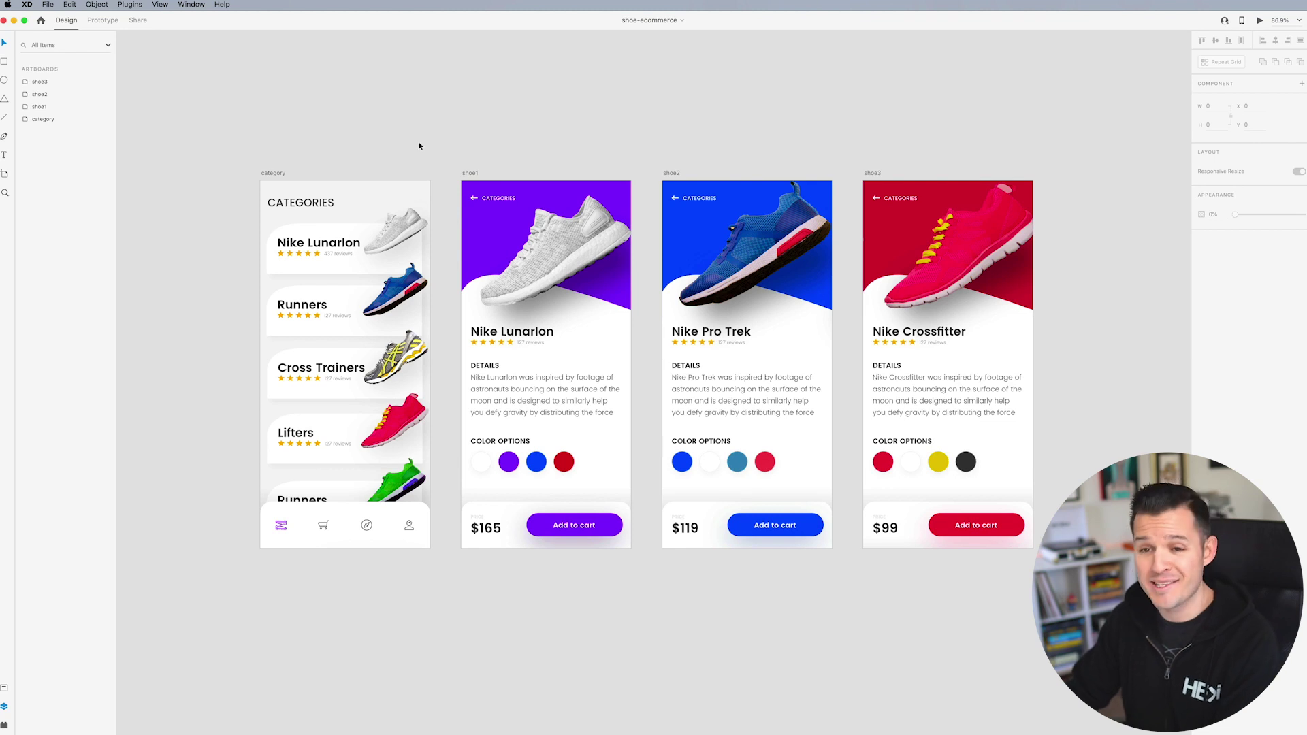
Open the CC Libraries panel from the File menu and position it over the artboards.
click(47, 4)
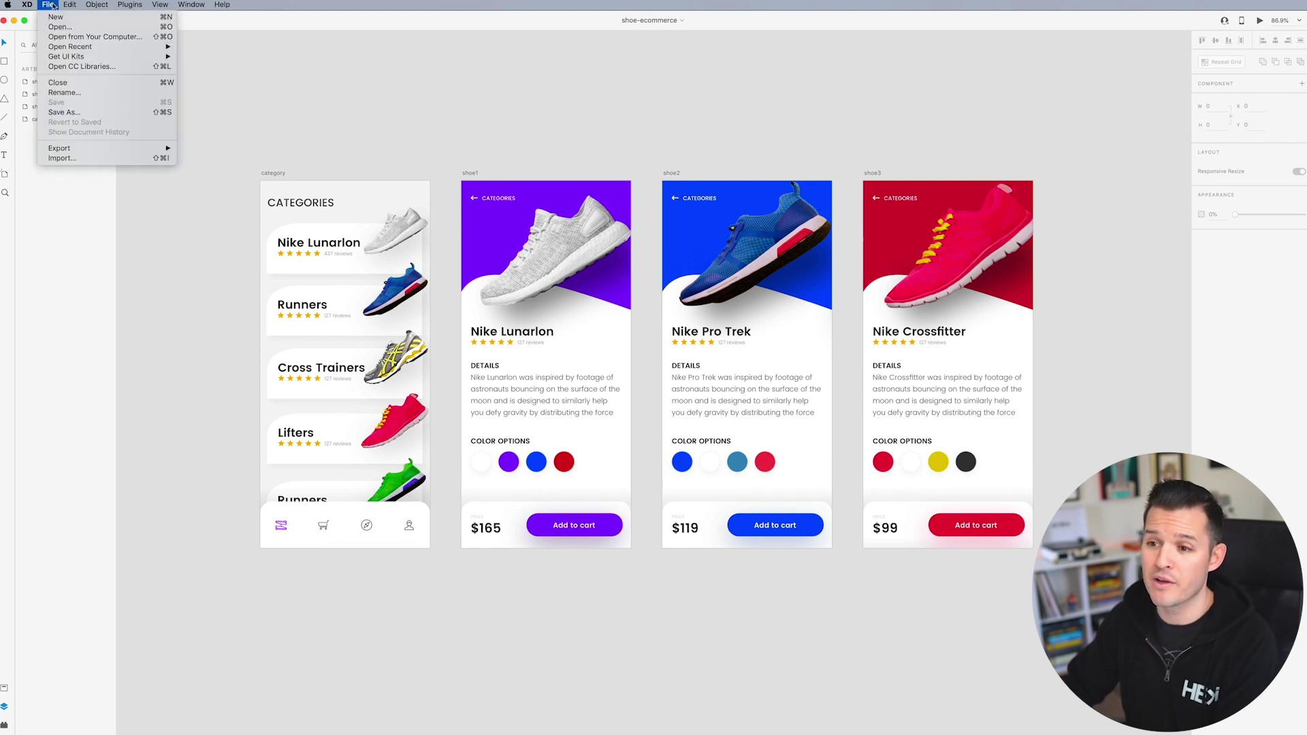
click(147, 71)
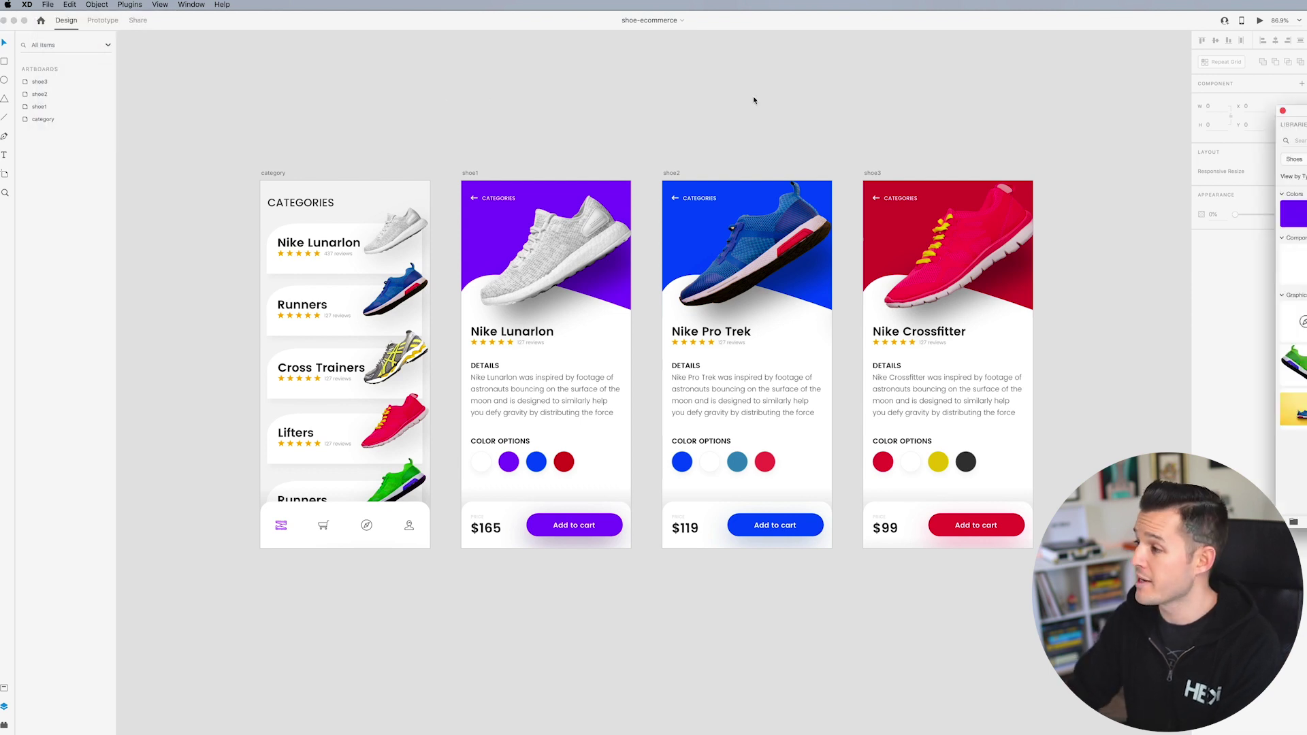
drag(1306, 115, 931, 79)
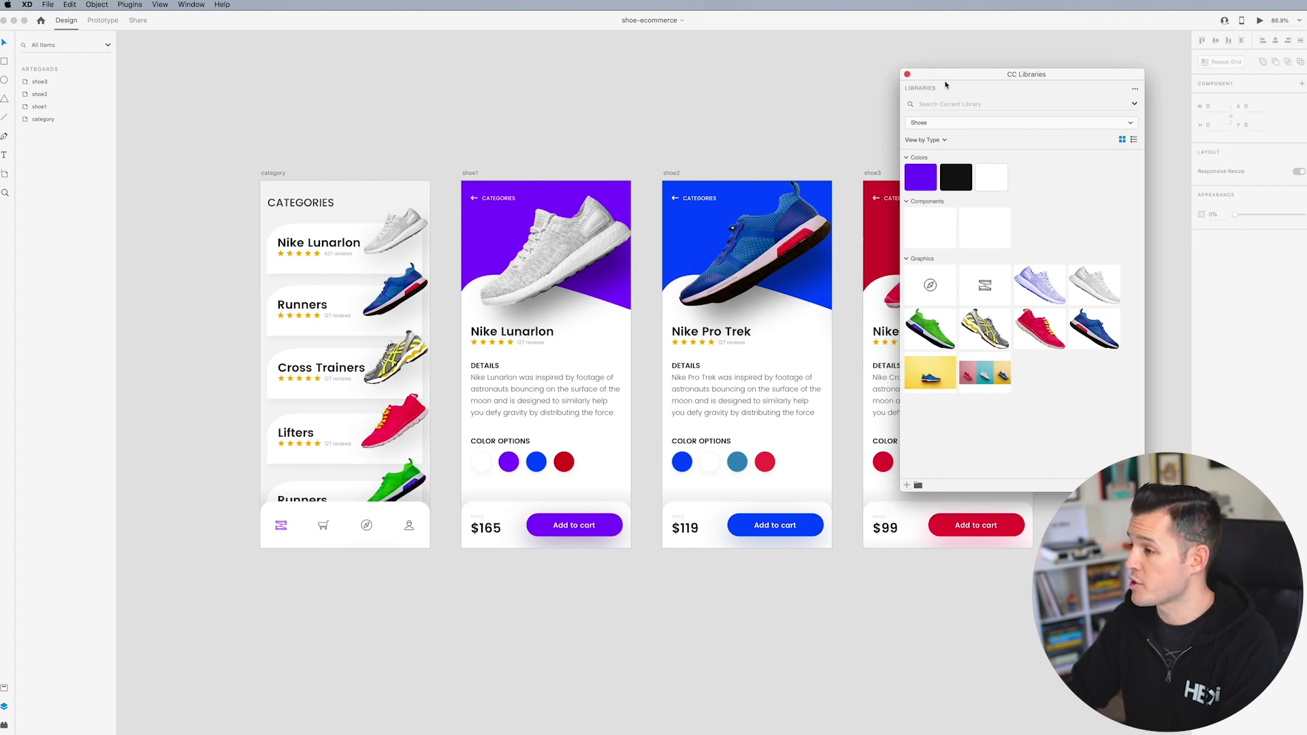
drag(945, 84, 980, 71)
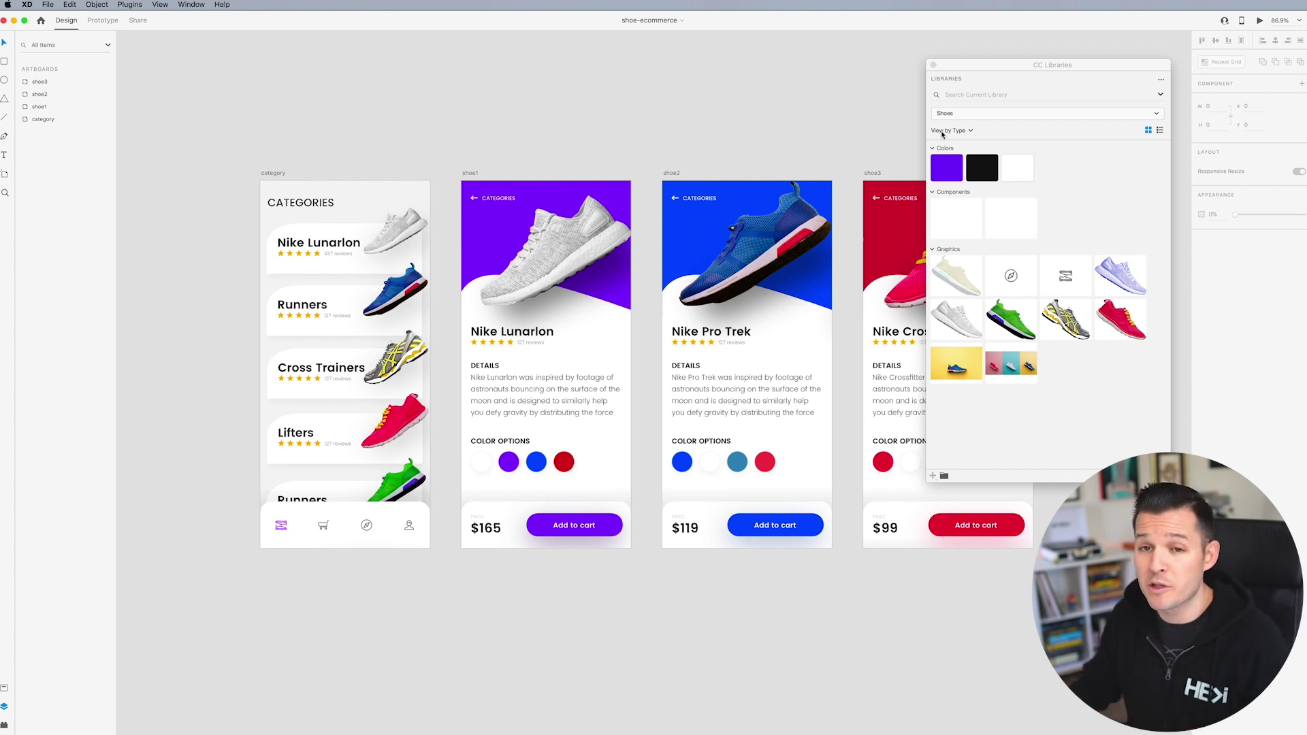
drag(987, 68, 808, 89)
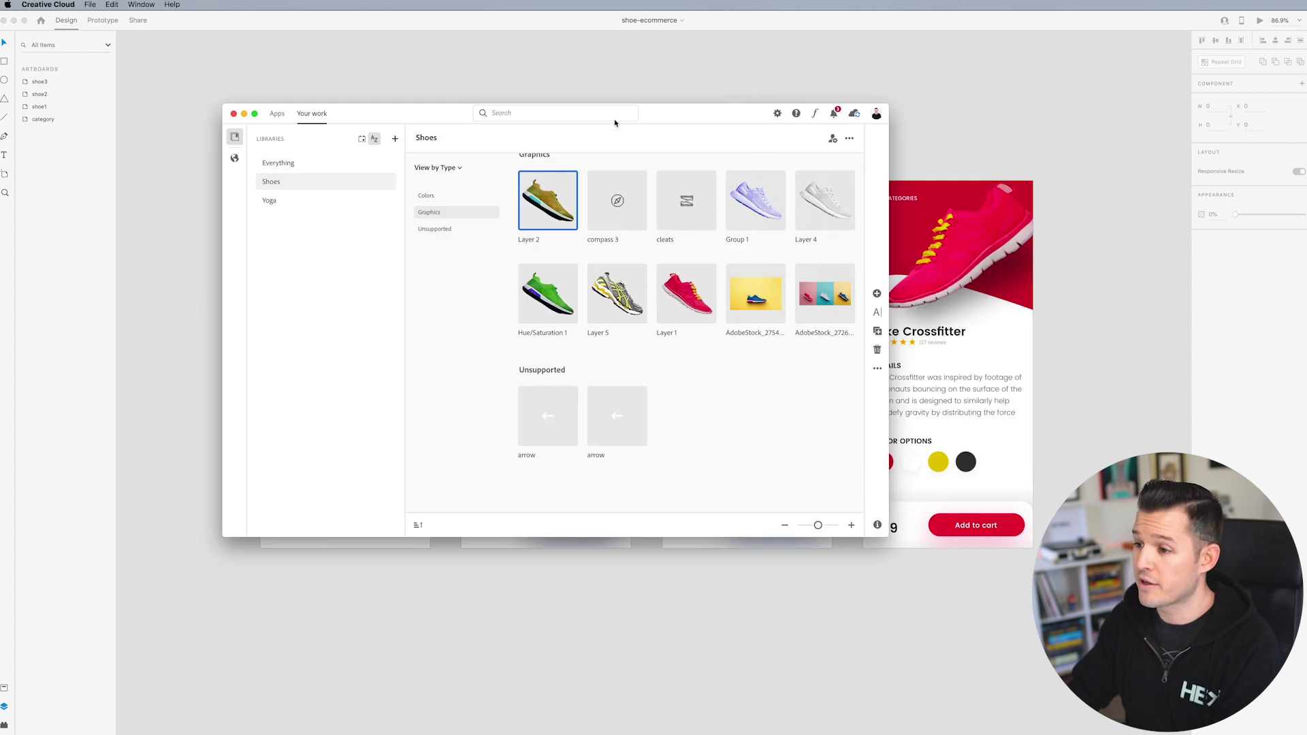
Select the red shoe graphic Layer 1 in the Shoes library and bring up its actions.
drag(423, 123, 506, 119)
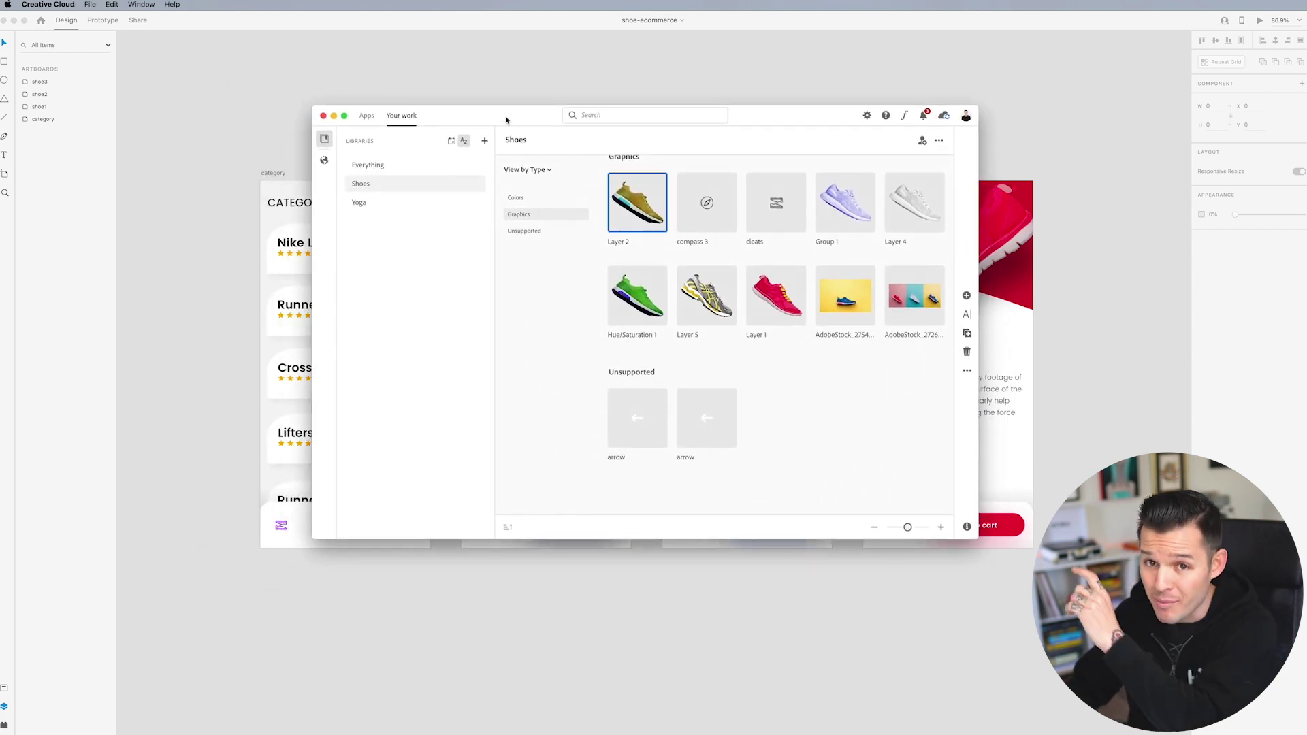
scroll(796, 373, up, 3)
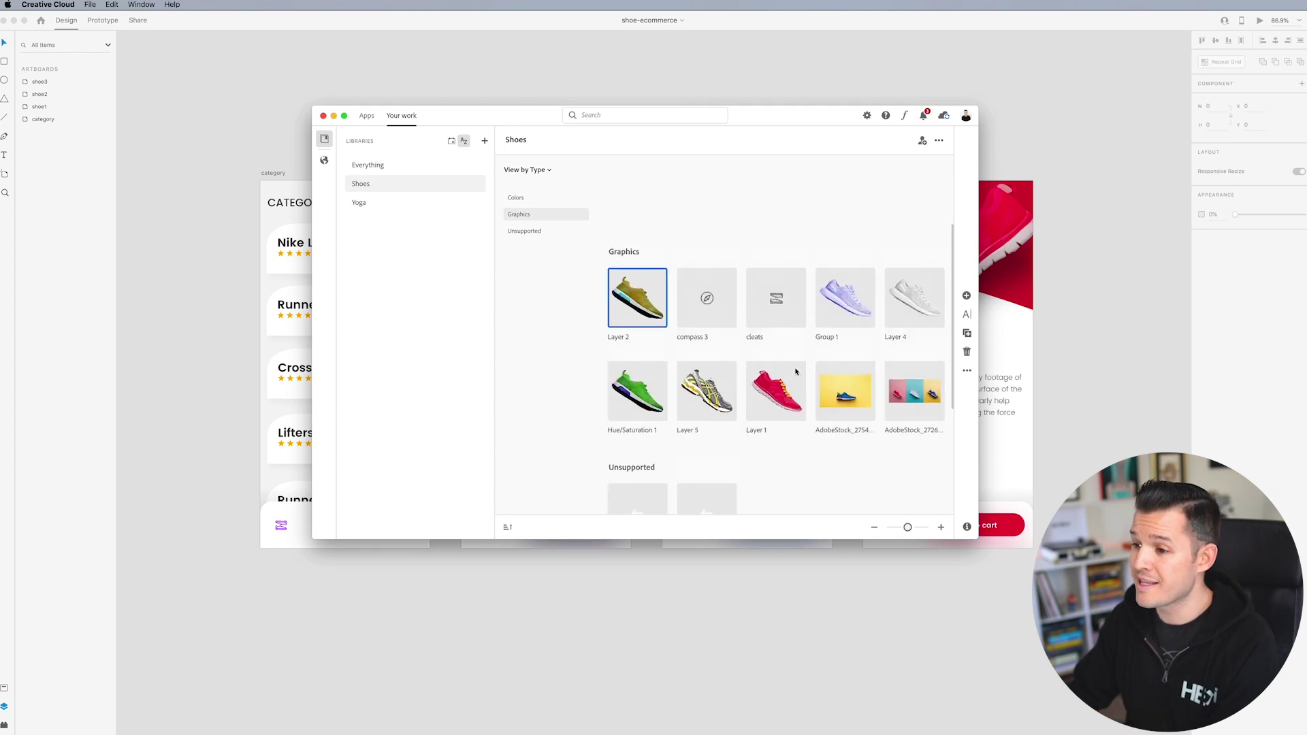
click(367, 120)
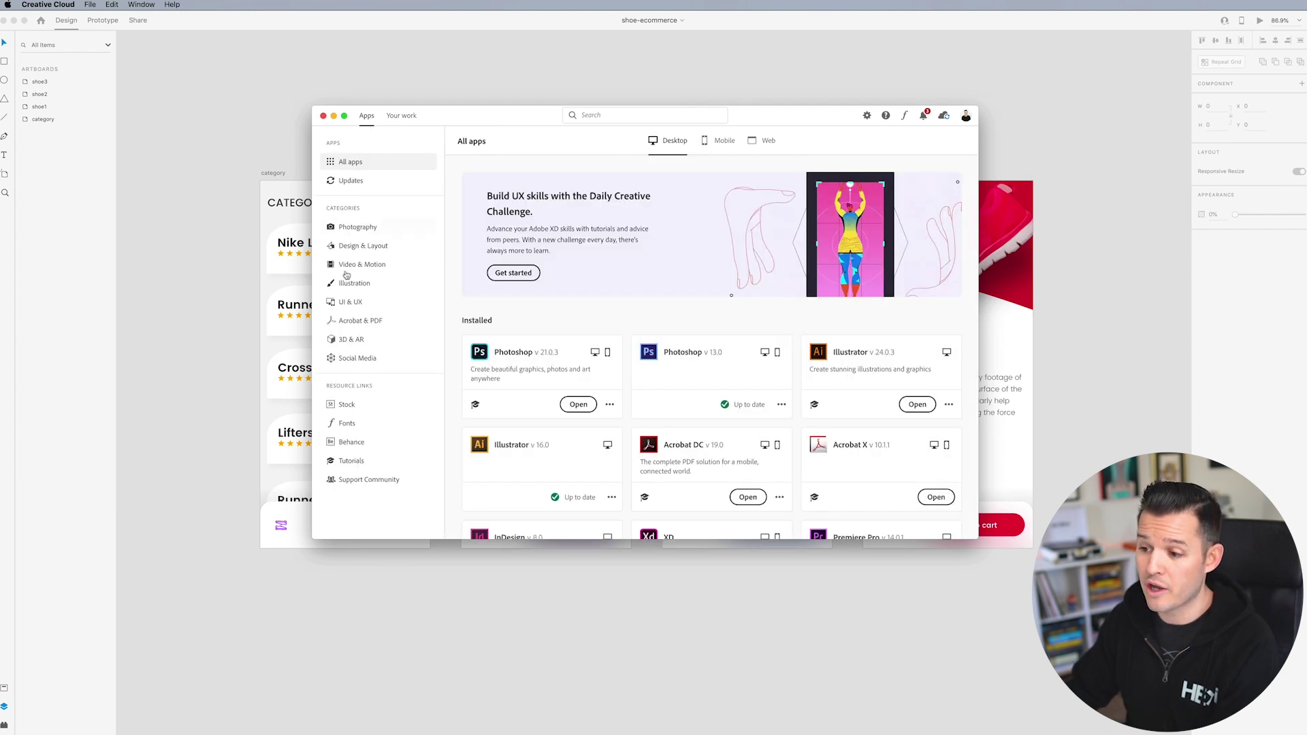
click(411, 118)
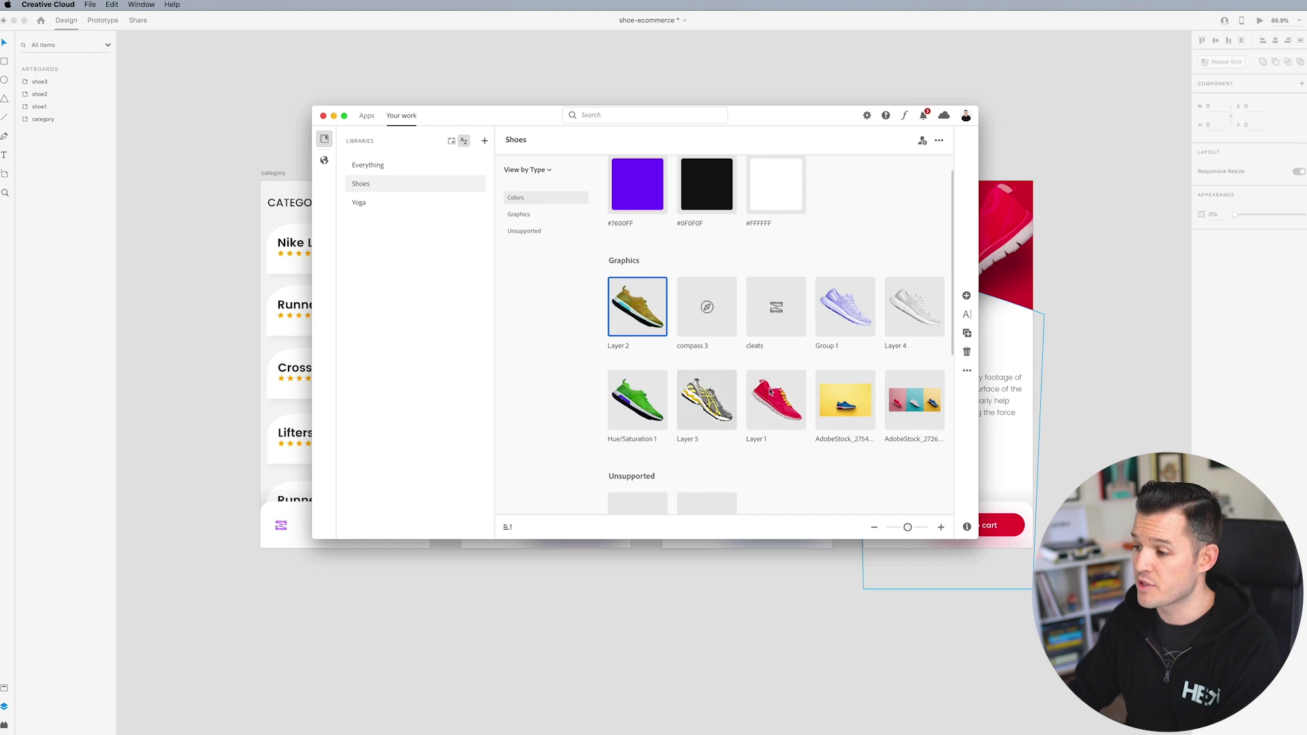
click(780, 402)
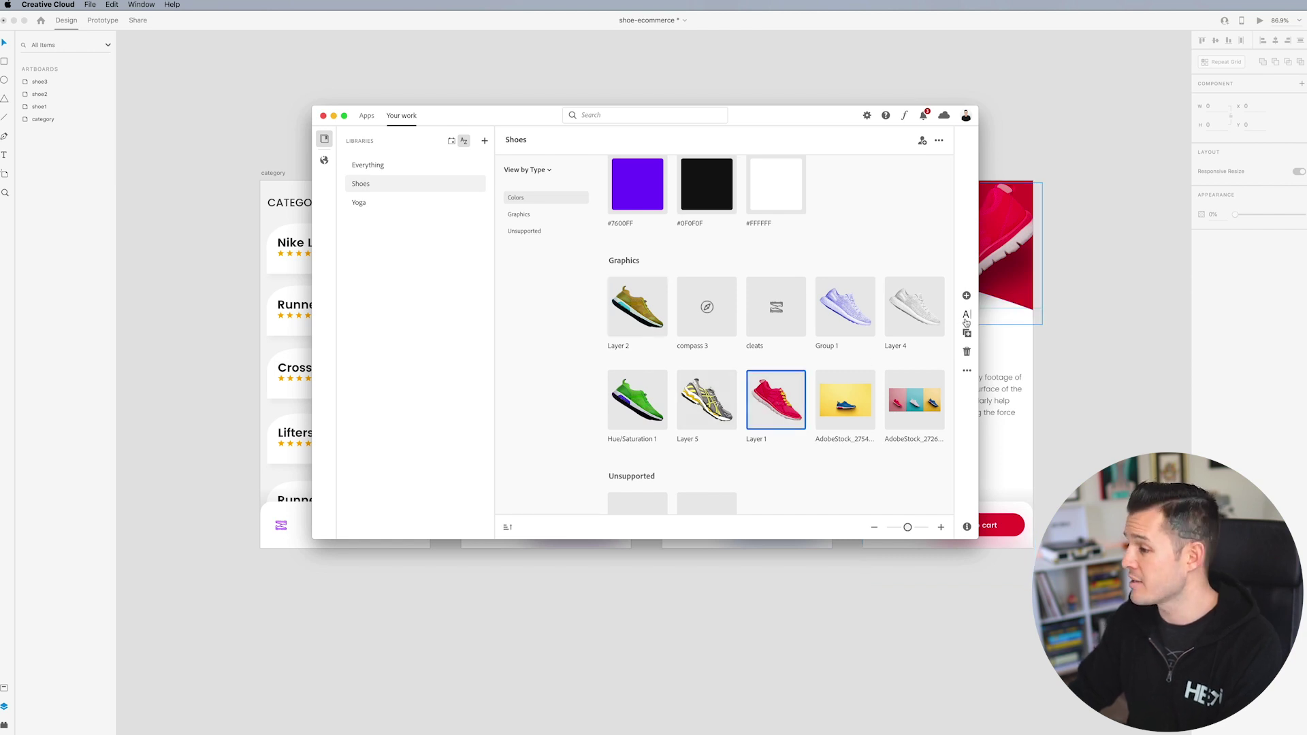
right_click(774, 395)
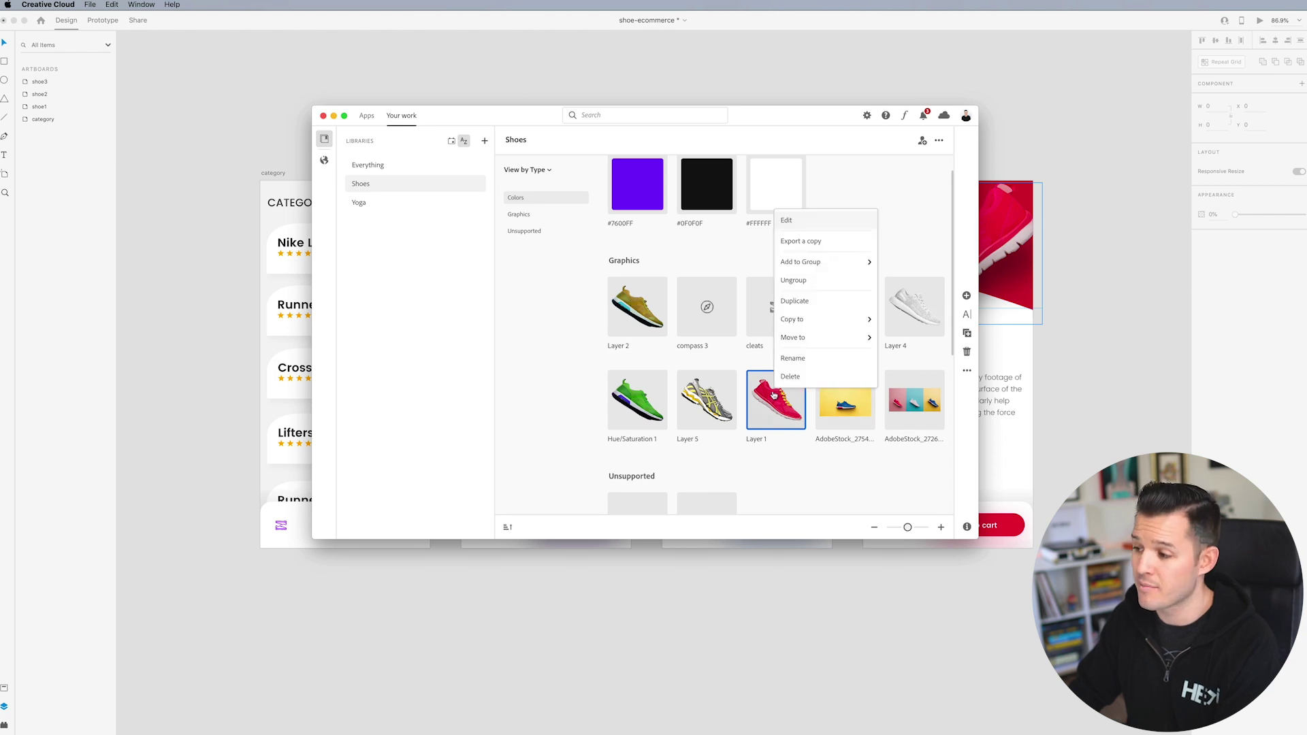
Edit Layer 1 in Photoshop with a Hue/Saturation adjustment of Hue -54.
click(821, 223)
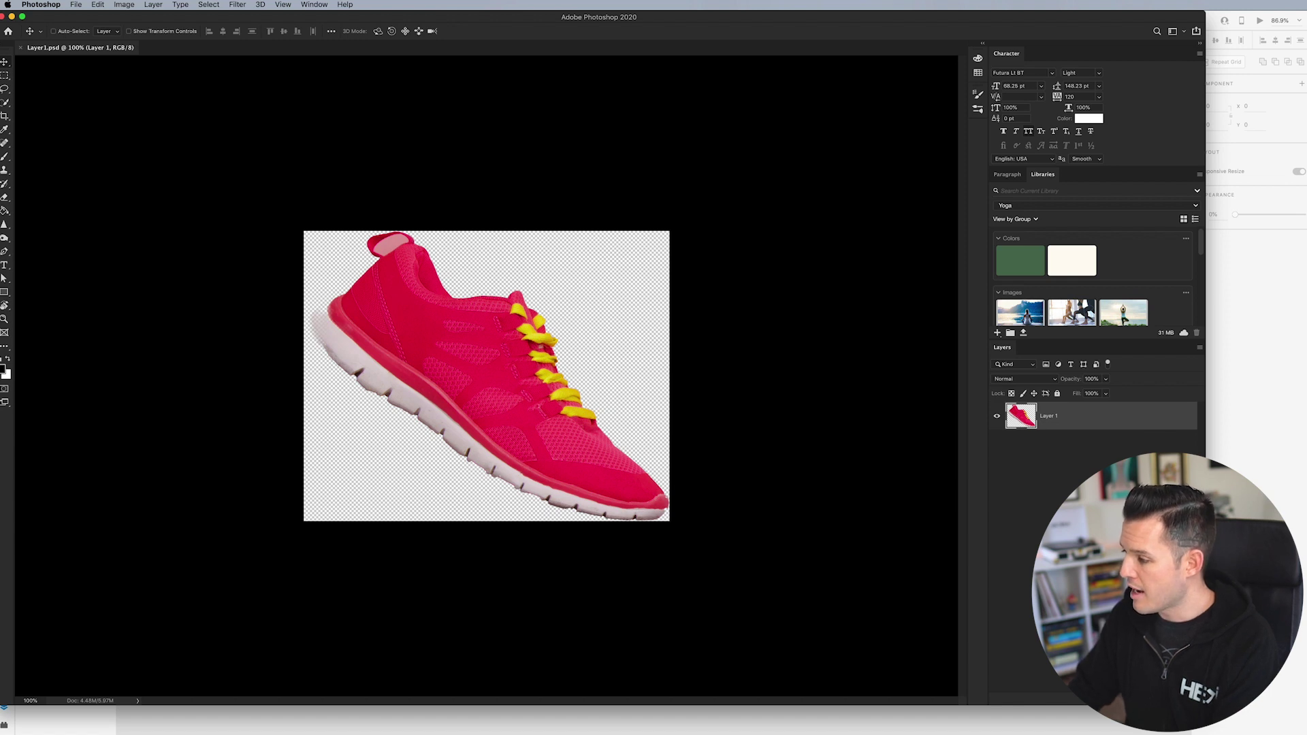
key(super+u)
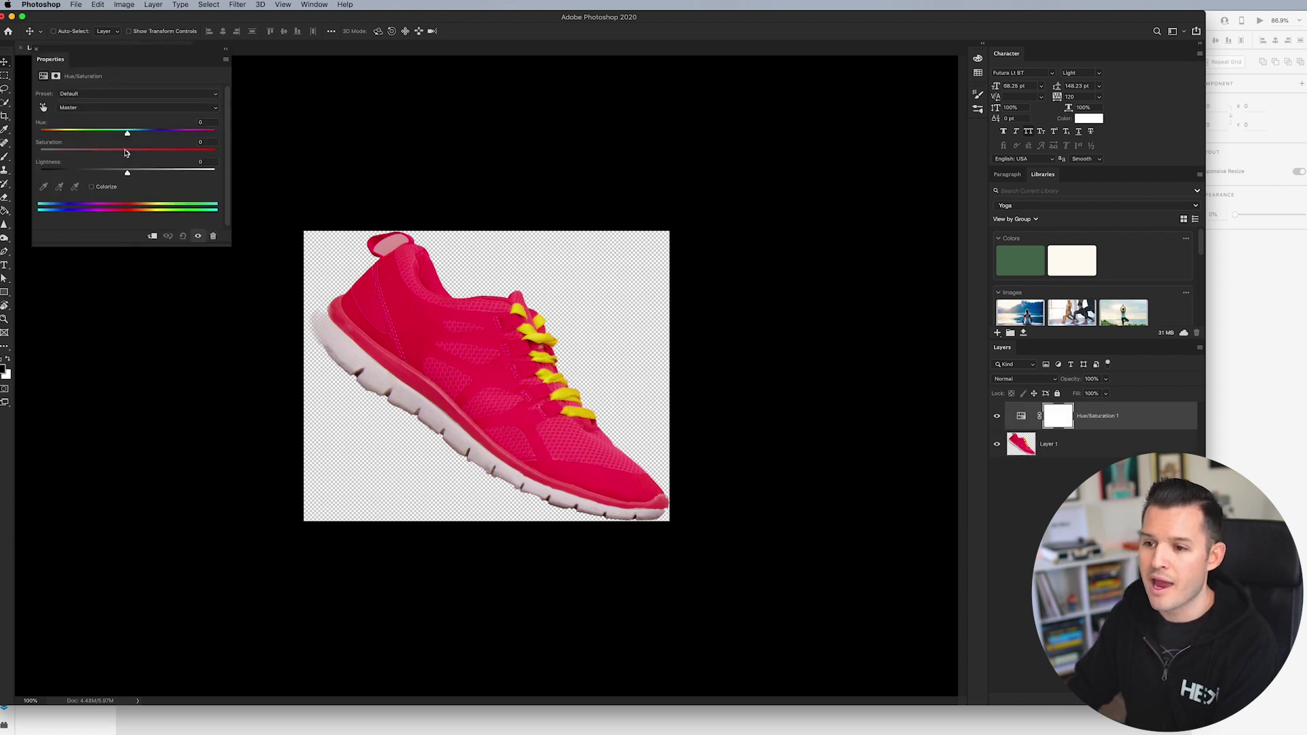
drag(126, 134, 86, 135)
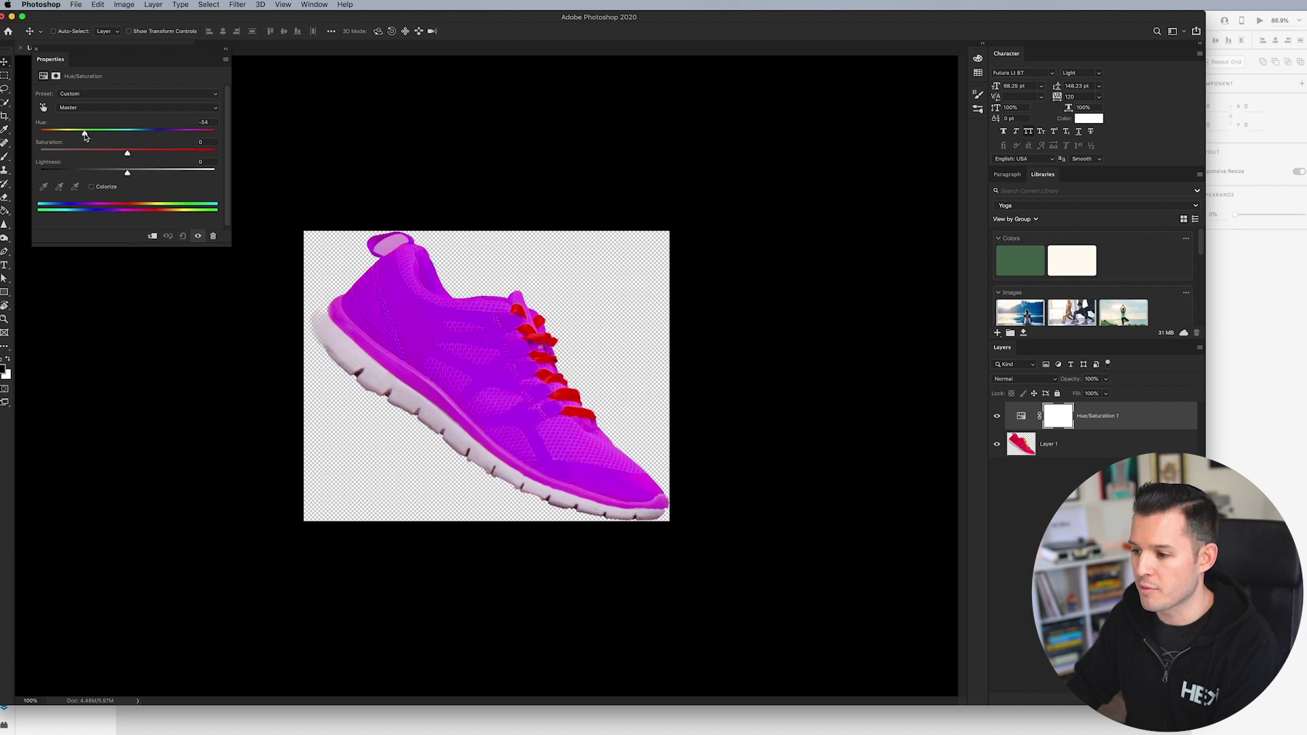
click(36, 52)
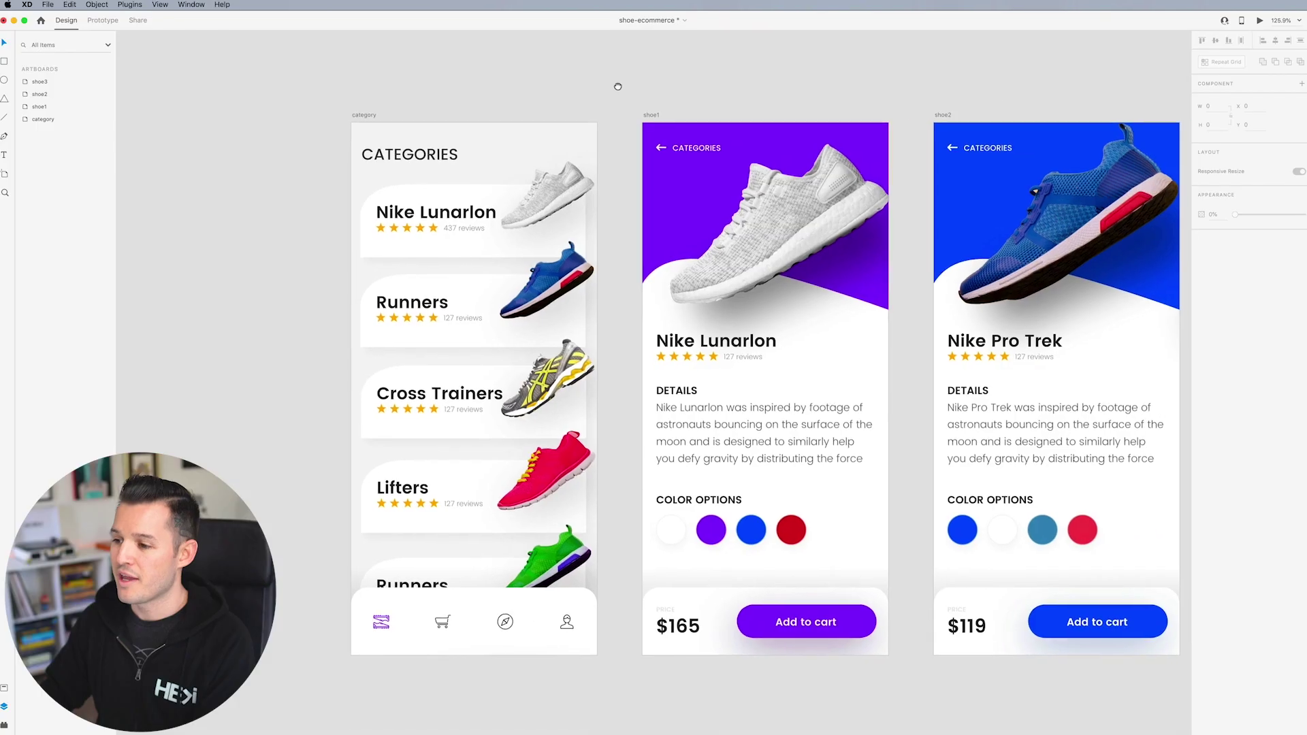
Stretch the category artboard to 1244 px tall while keeping its 812 px viewport.
scroll(617, 87, left, 5)
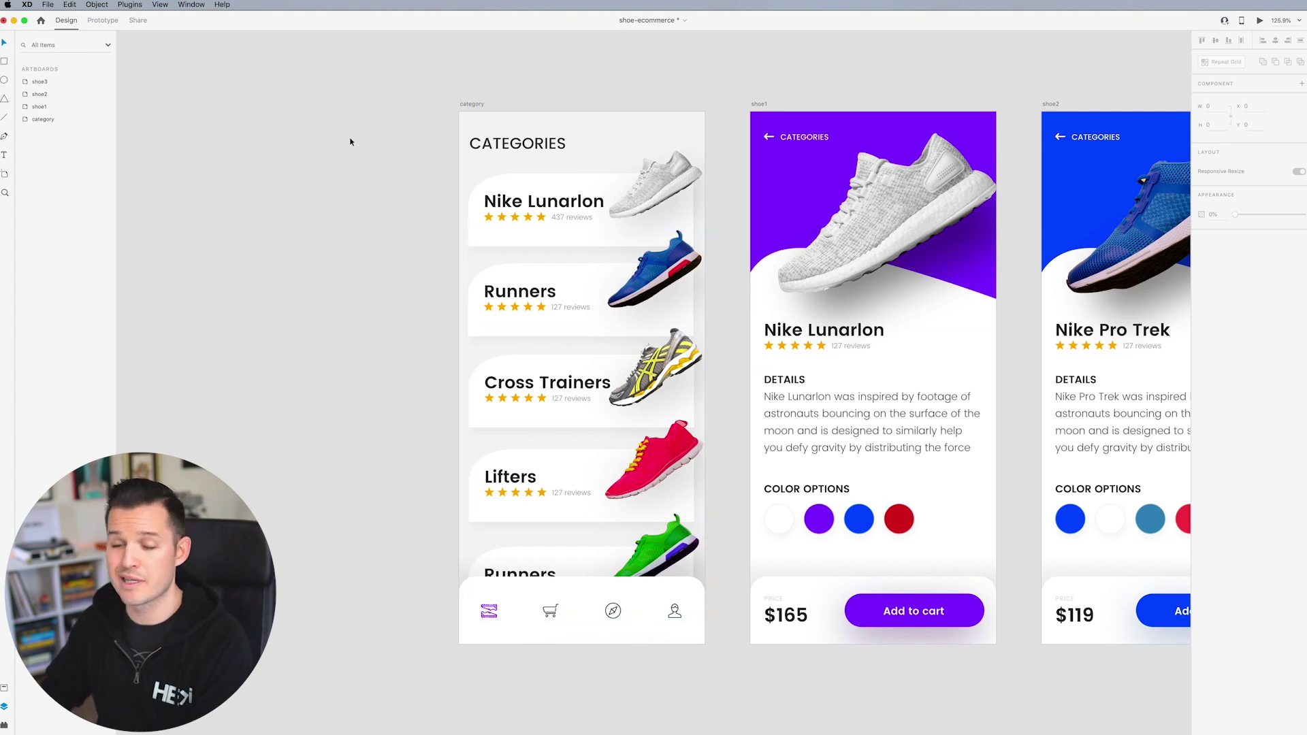
click(1260, 22)
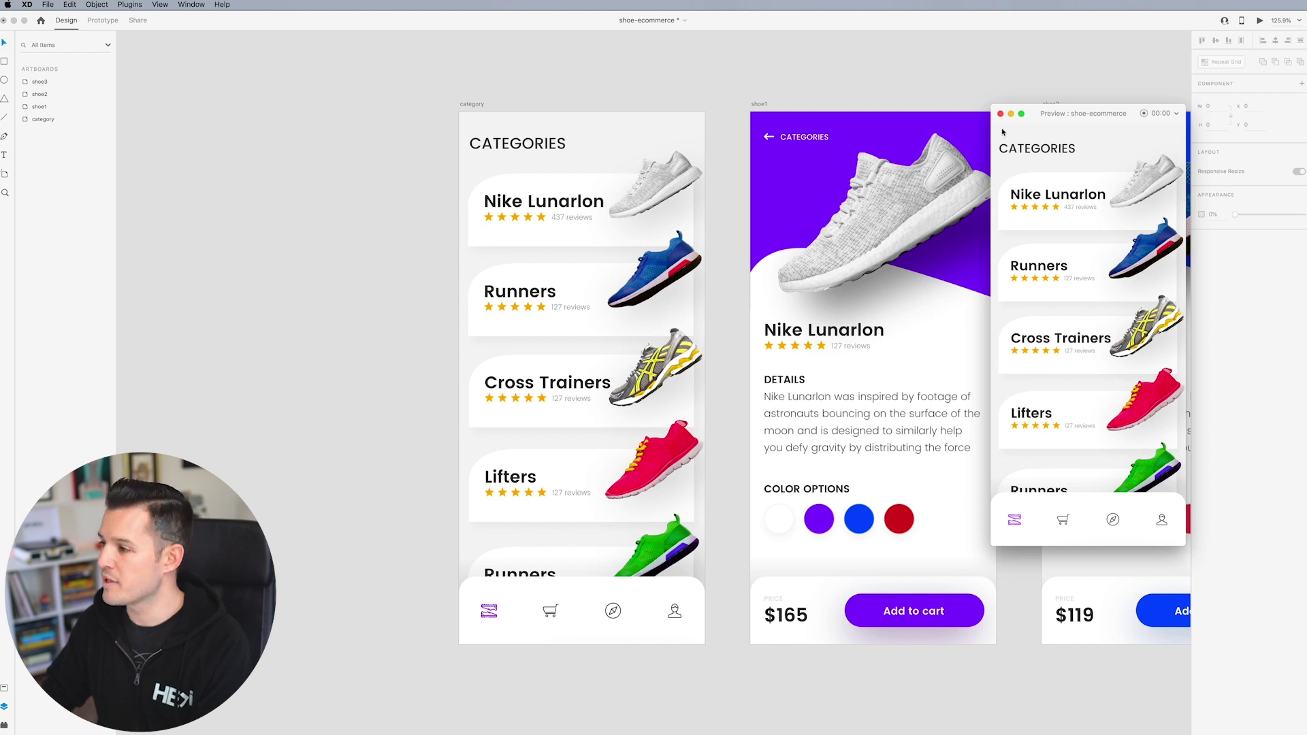
click(470, 104)
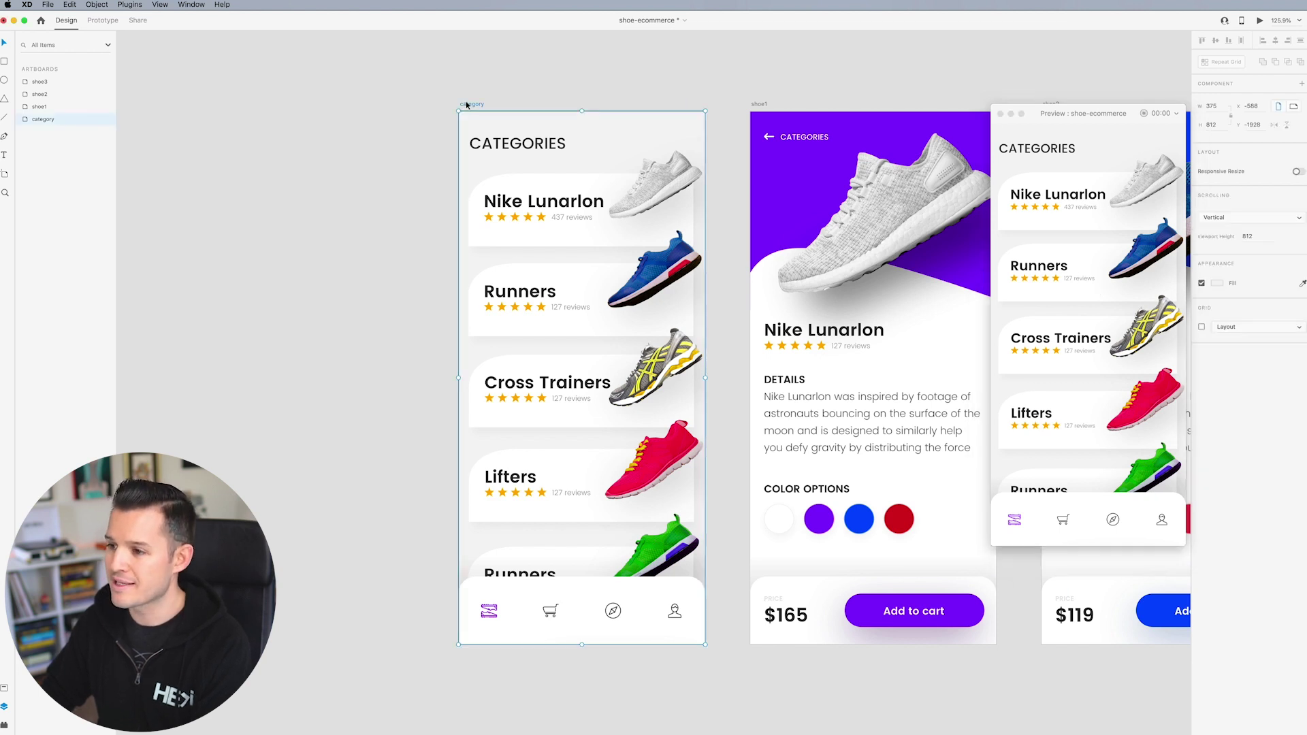
key(super+minus)
scroll(585, 544, down, 5)
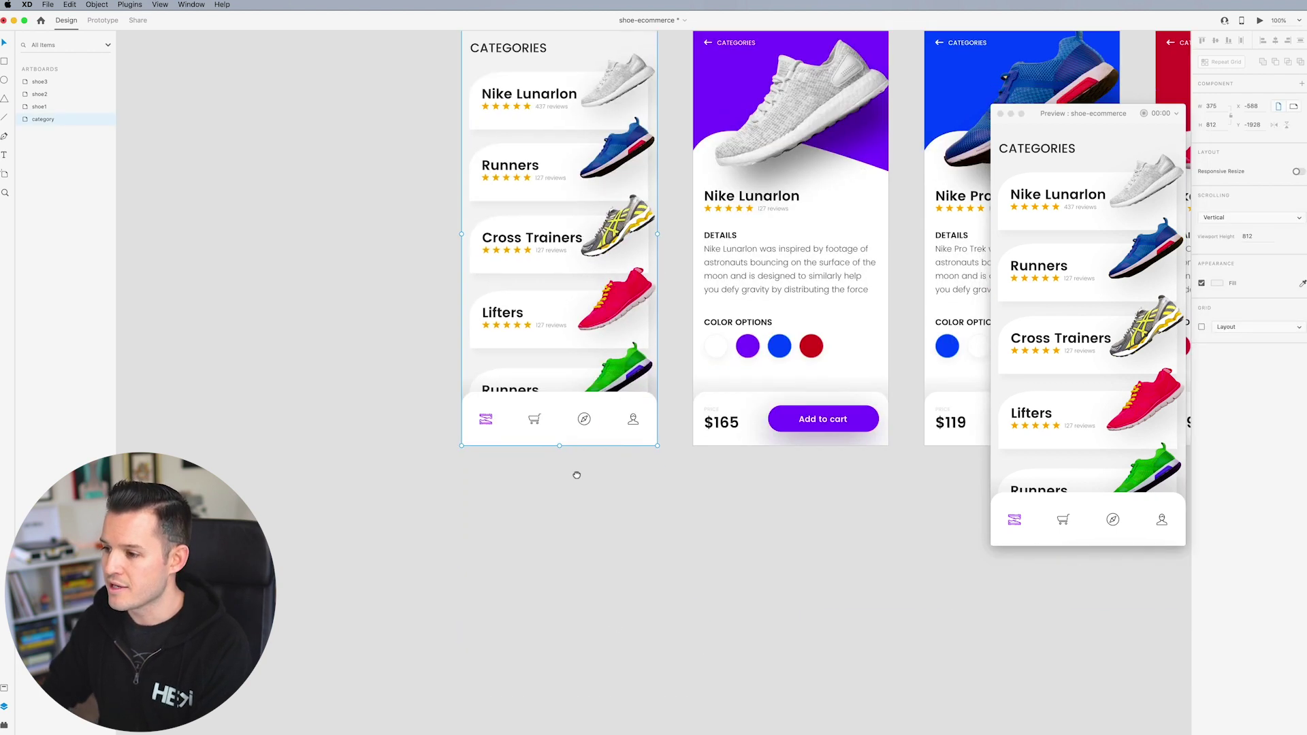
drag(557, 431, 560, 711)
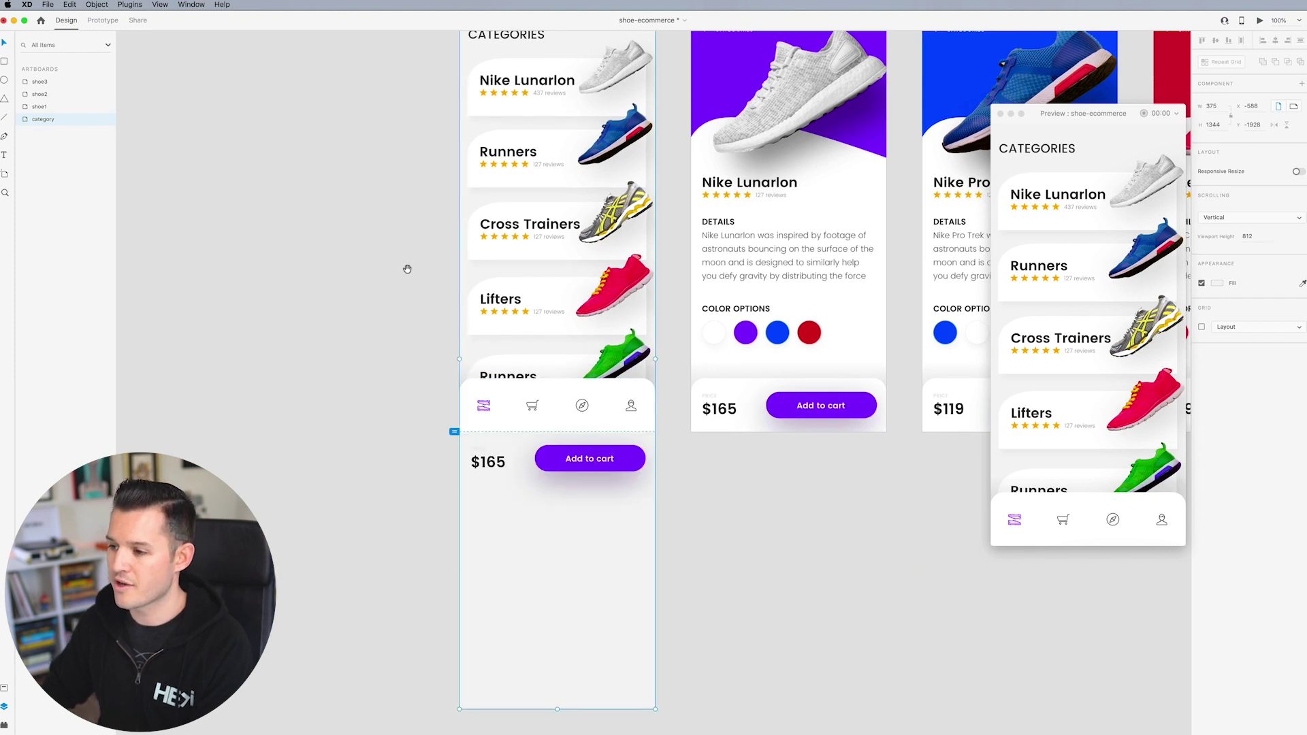
drag(407, 269, 372, 340)
scroll(1139, 423, down, 8)
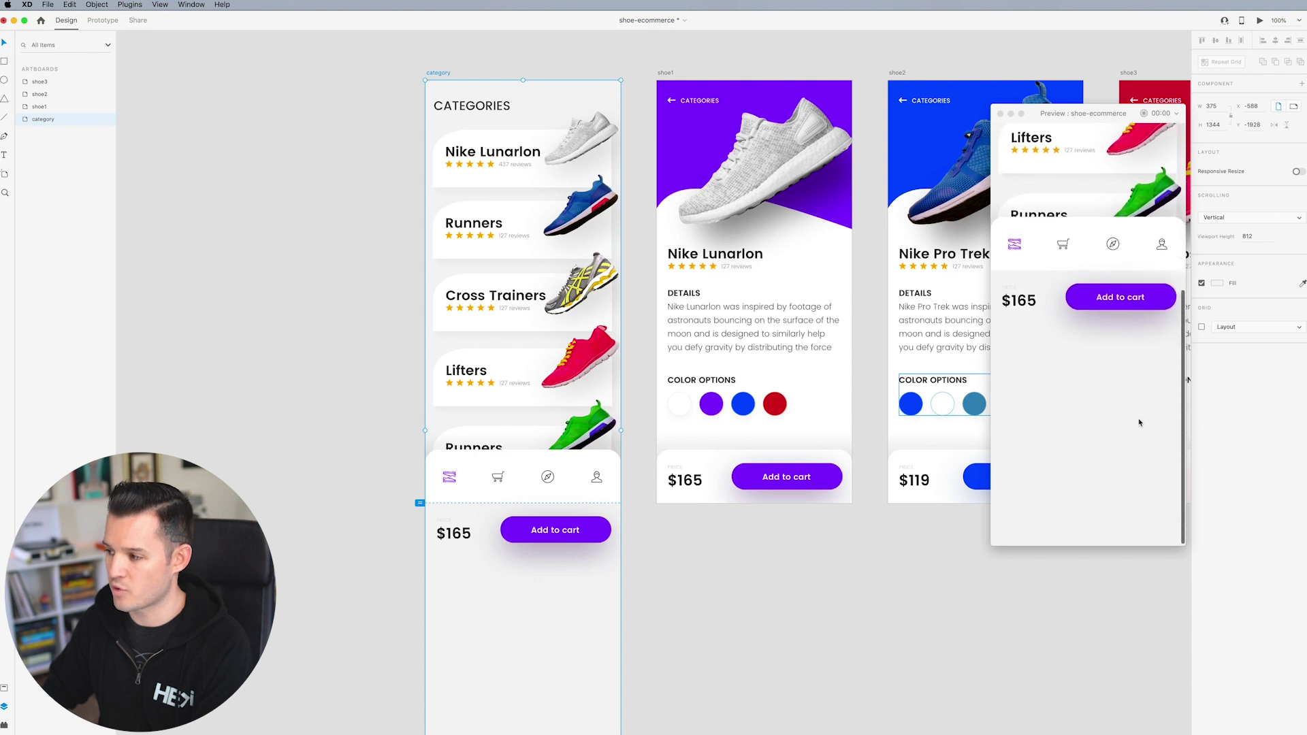
scroll(1139, 423, up, 10)
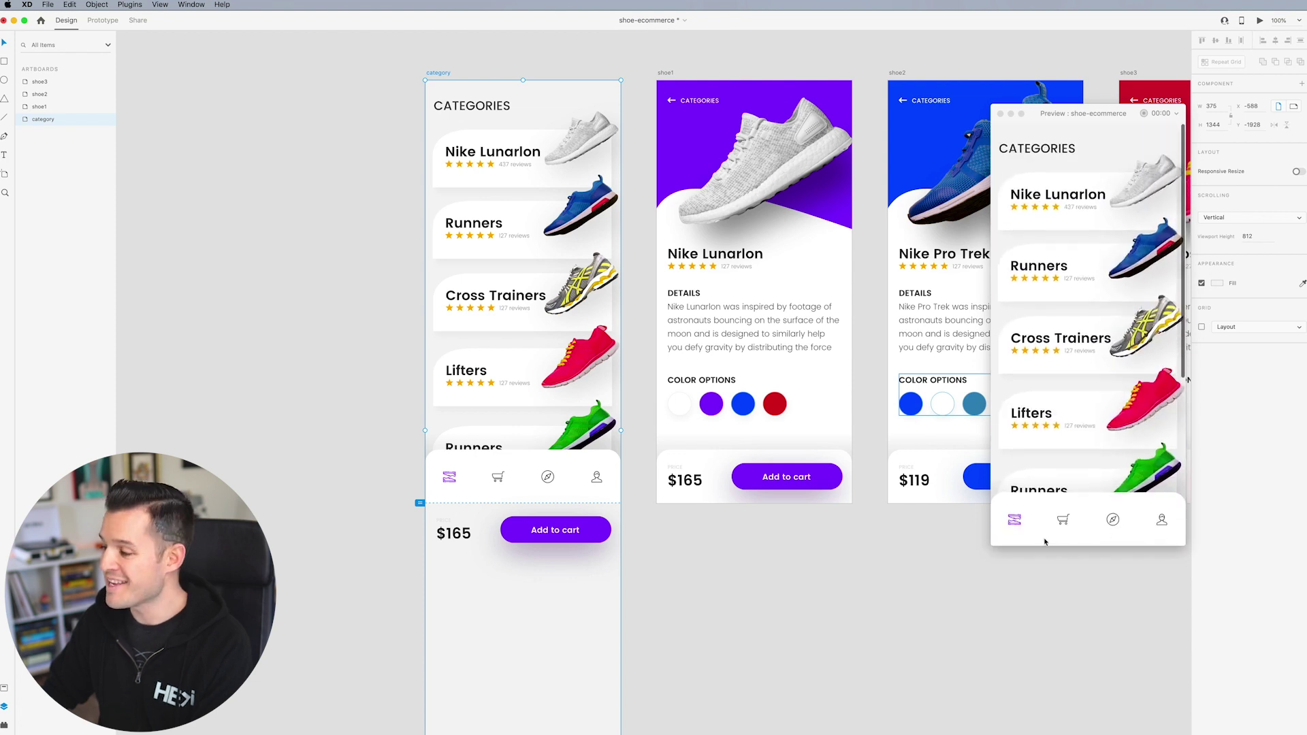
scroll(1073, 525, down, 5)
scroll(1074, 524, up, 5)
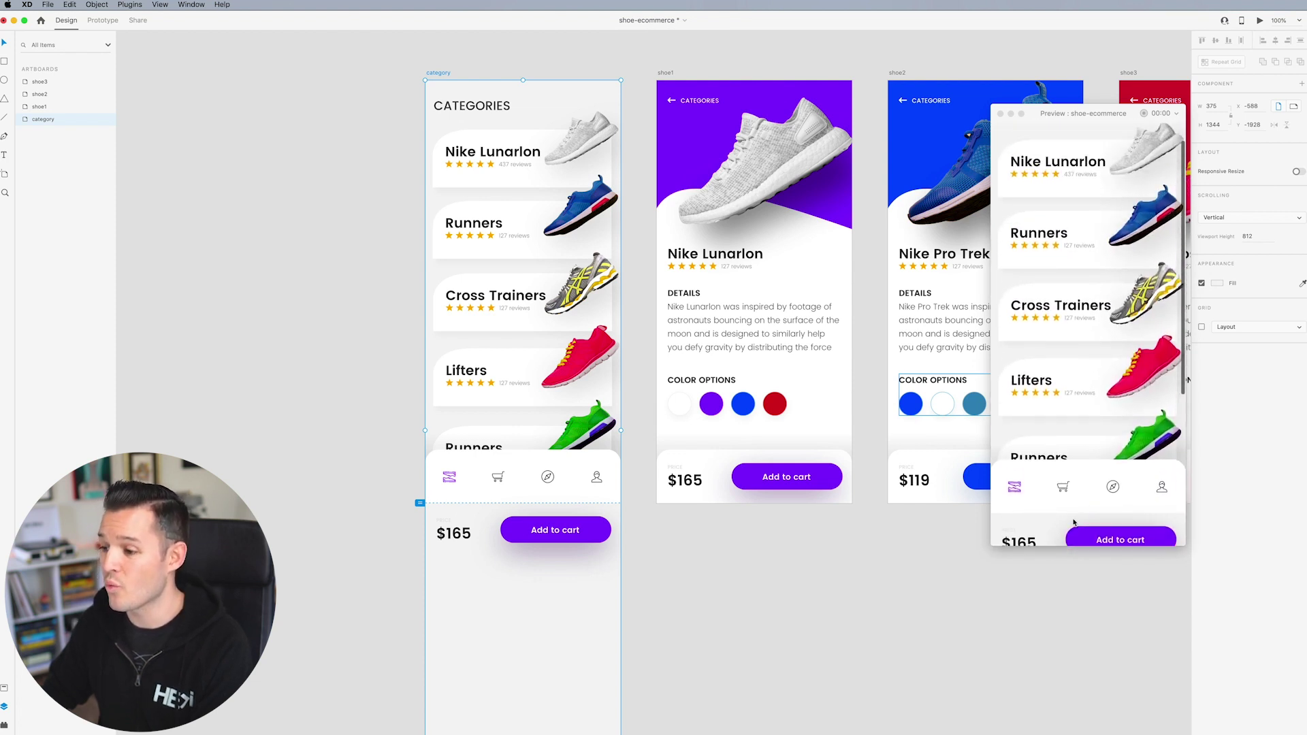
scroll(1073, 522, down, 5)
scroll(1065, 528, up, 5)
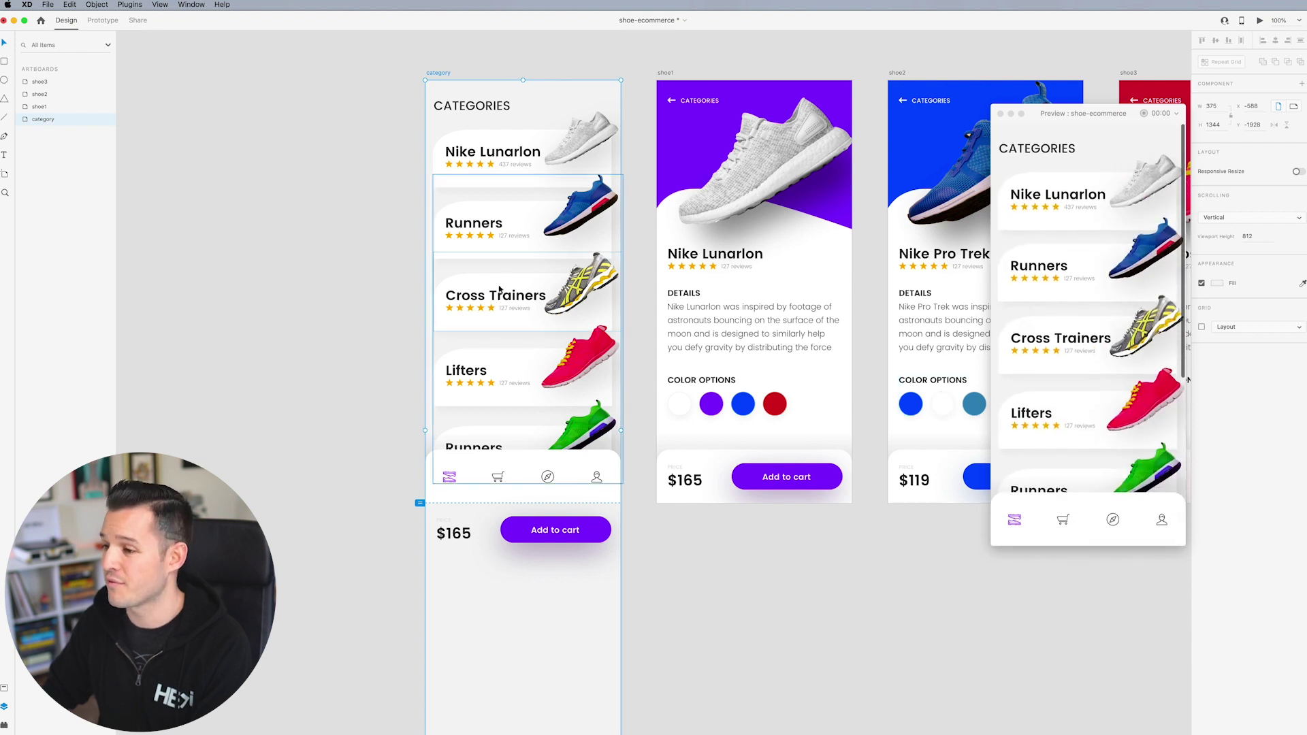
Turn the othershoes group into a Repeat Grid and extend it with more shoe rows.
click(506, 235)
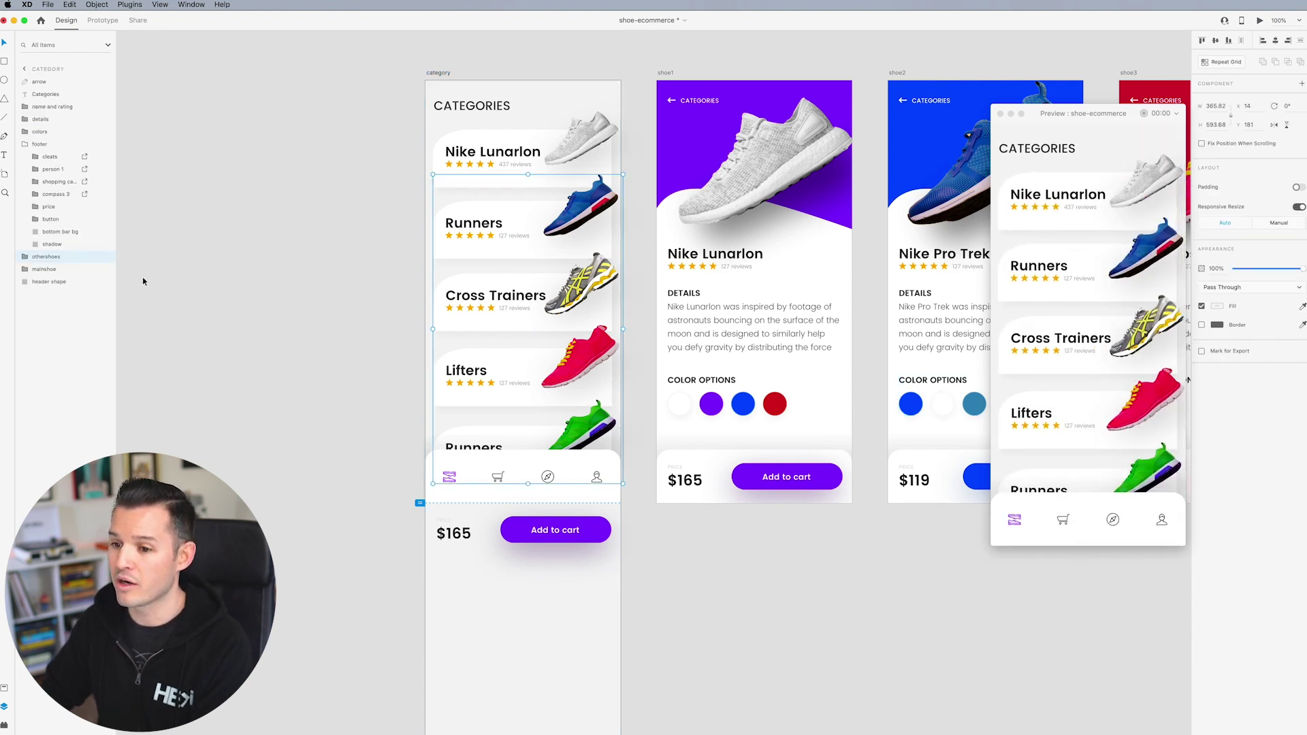
key(super+r)
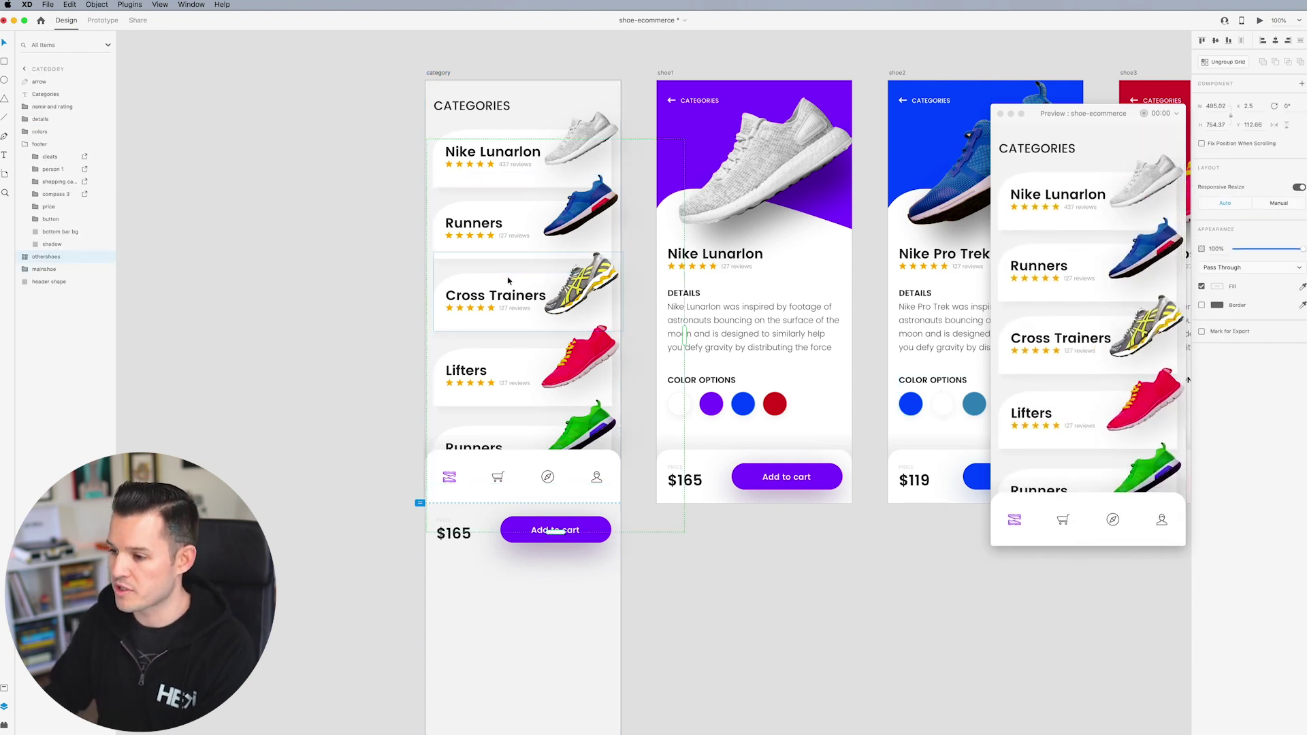
drag(555, 531, 560, 725)
key(Escape)
scroll(1078, 402, down, 3)
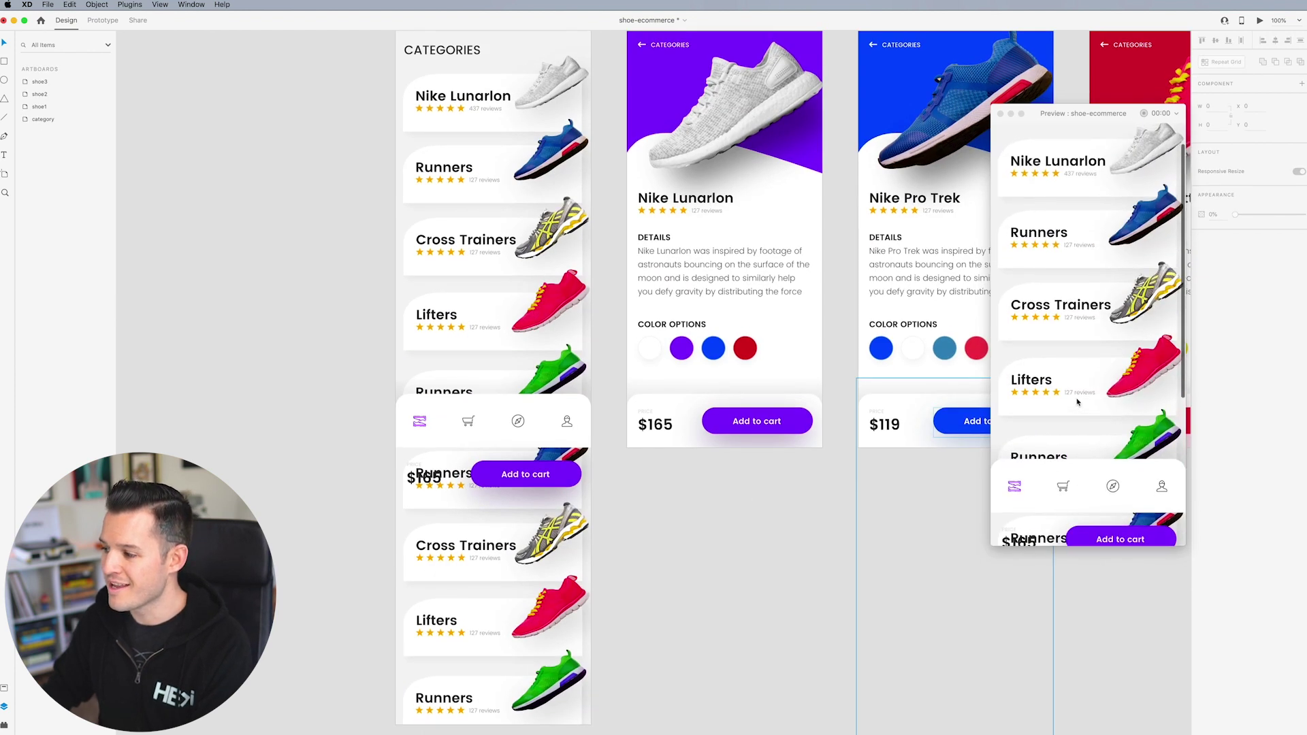
scroll(1078, 402, down, 3)
scroll(1078, 402, up, 10)
Set the footer navigation bar to Fix Position When Scrolling.
click(418, 429)
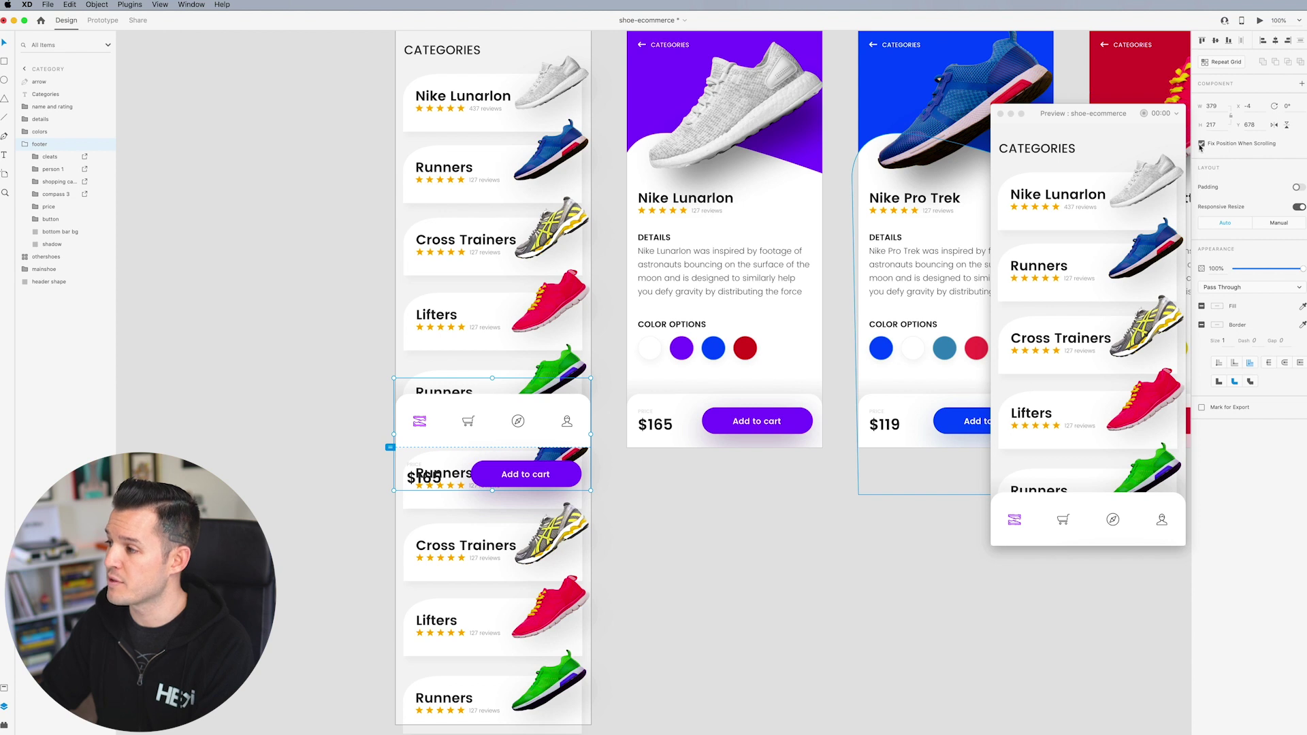
click(1072, 340)
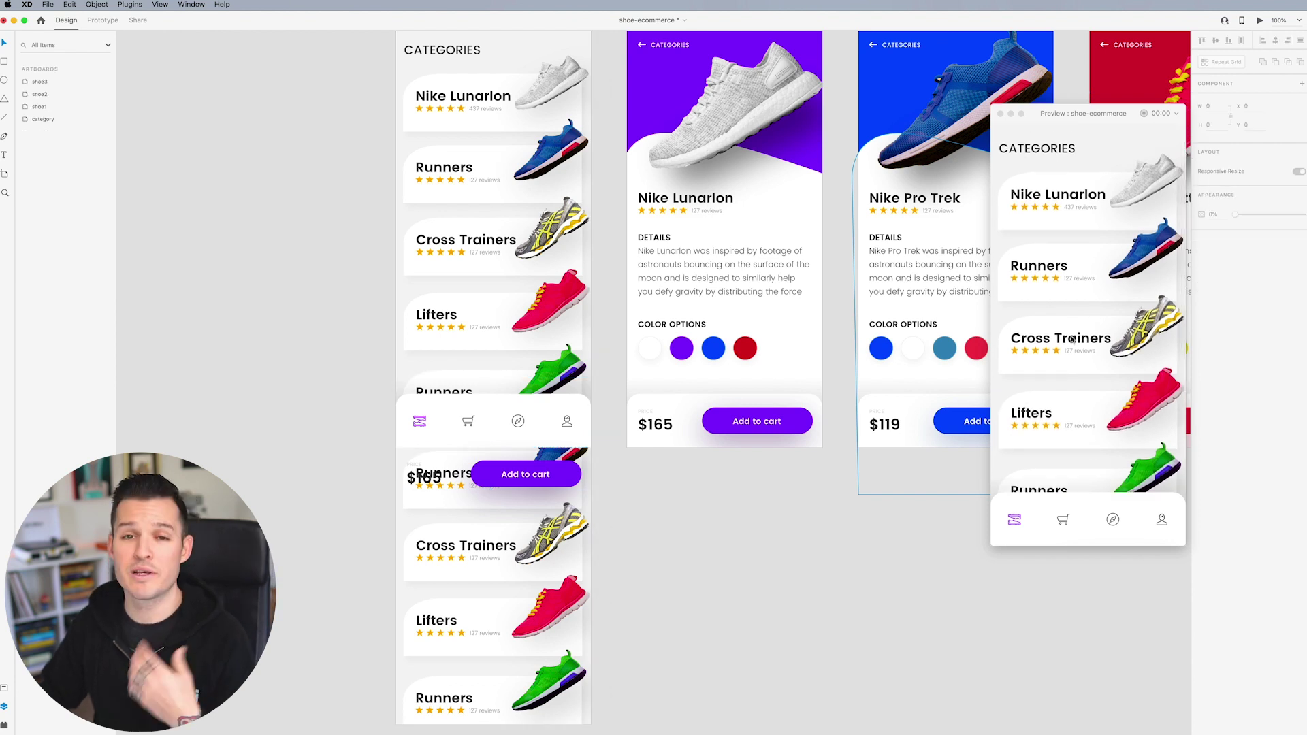
scroll(1072, 340, down, 5)
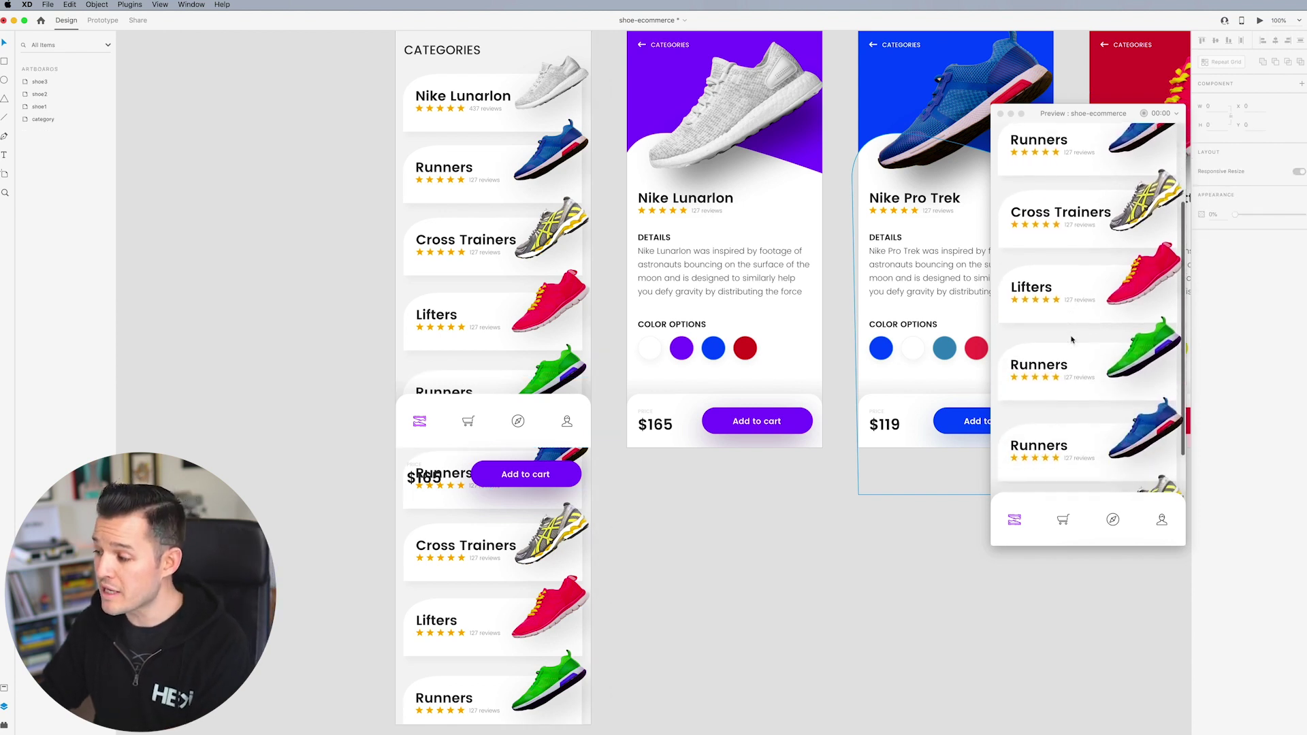
scroll(1072, 339, down, 3)
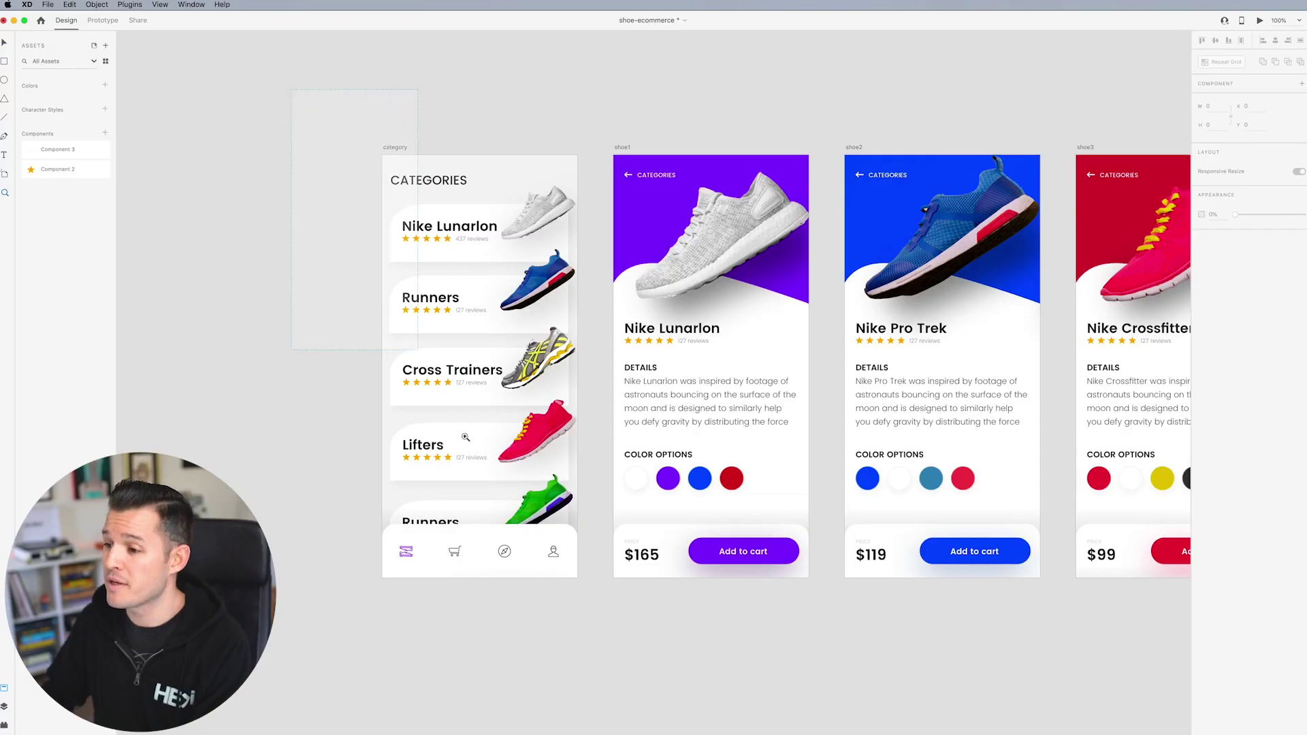
Make the compass, cart, person and cleats footer icons into components.
drag(465, 437, 587, 595)
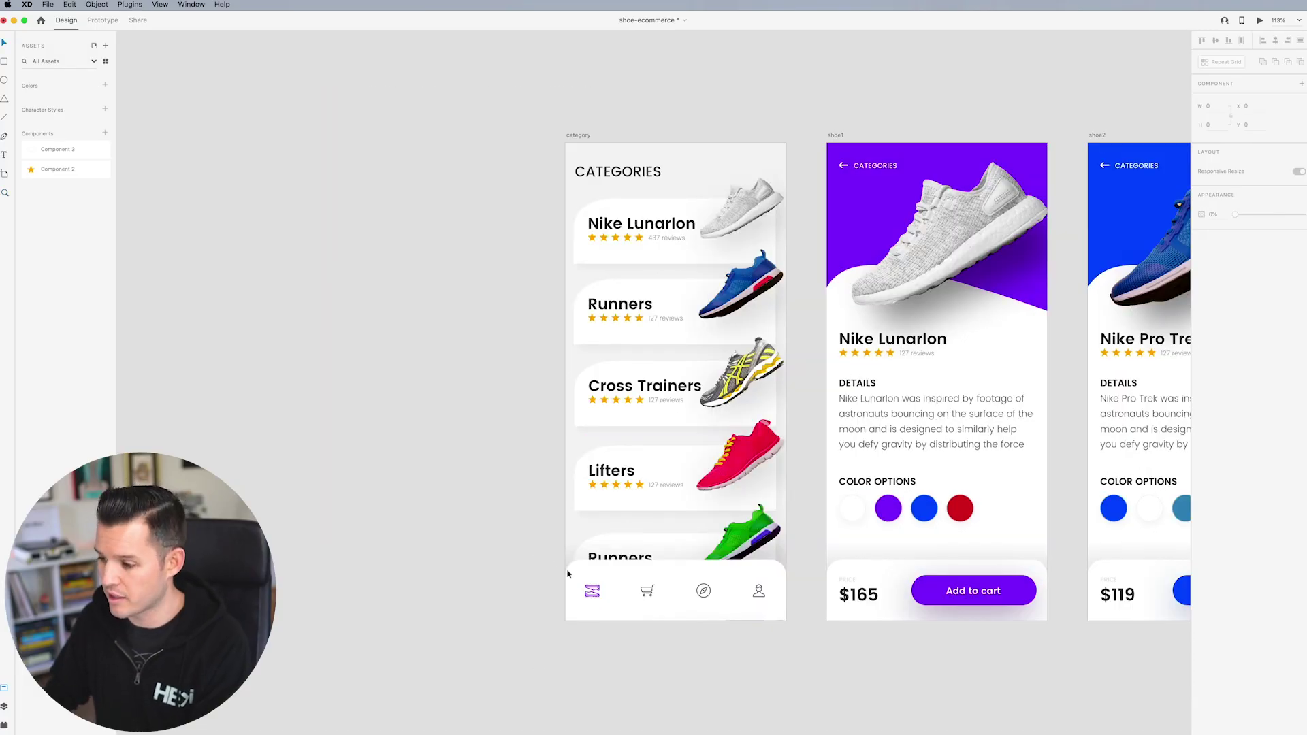
click(593, 596)
click(4, 707)
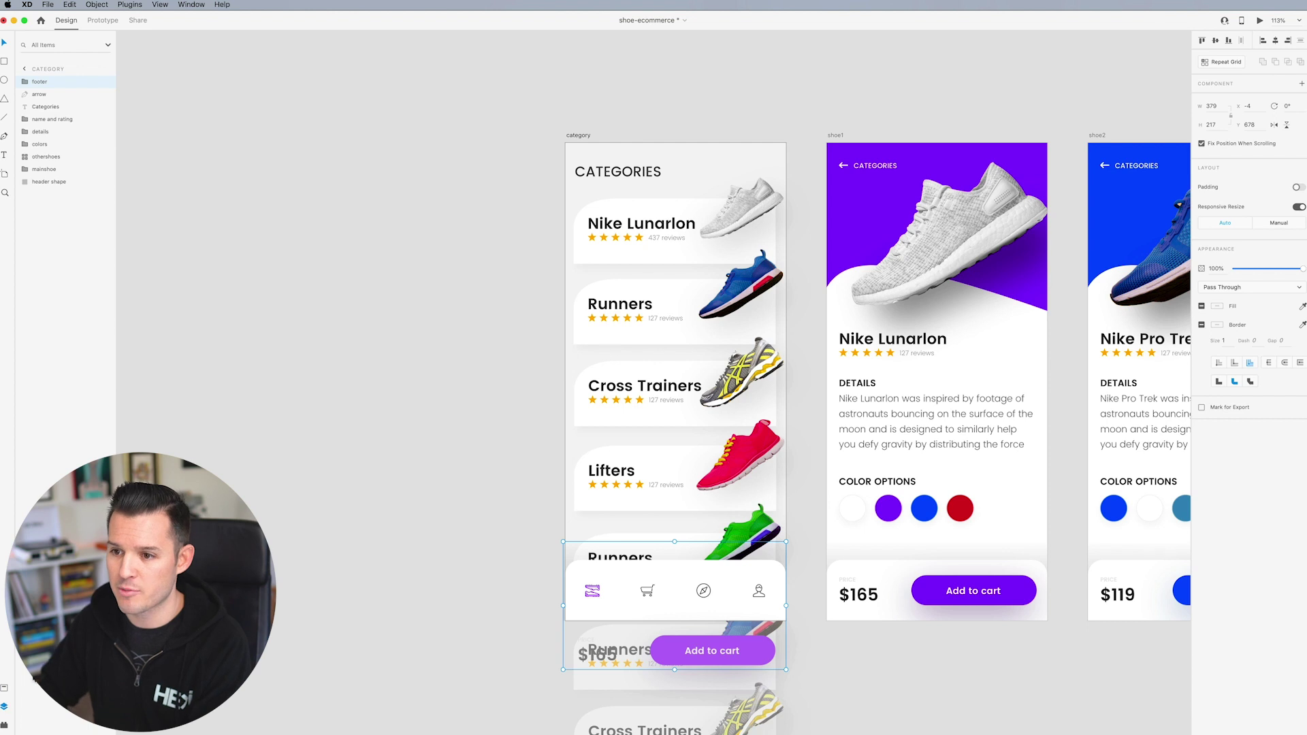
double_click(593, 592)
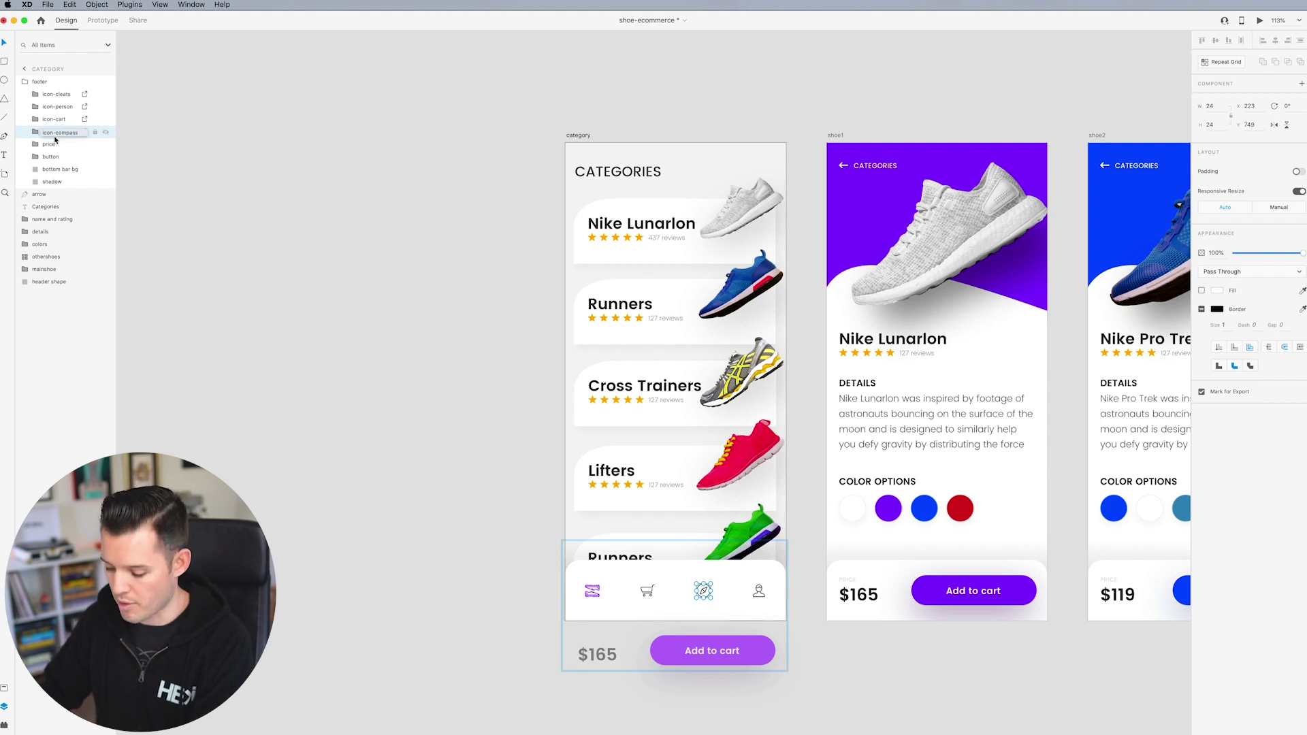
key(super+k)
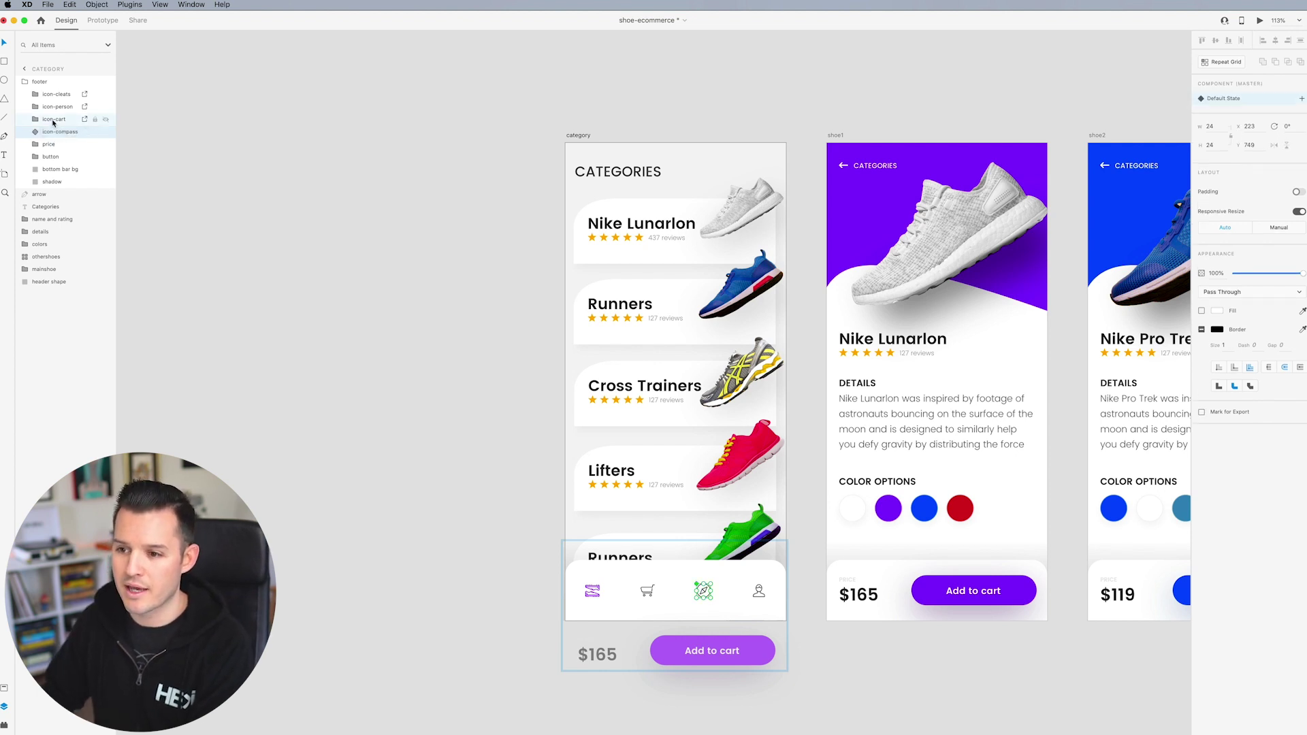
click(54, 121)
key(super+k)
click(56, 107)
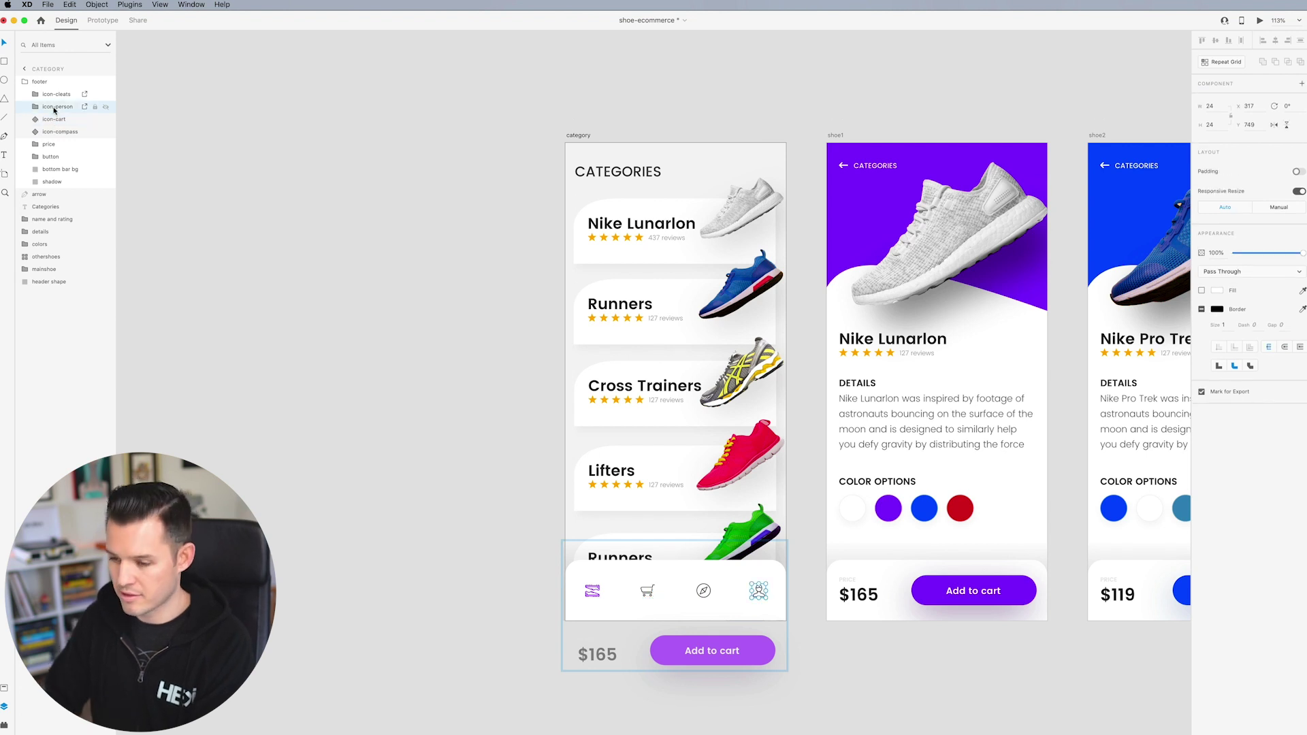
key(super+k)
click(51, 97)
key(super+k)
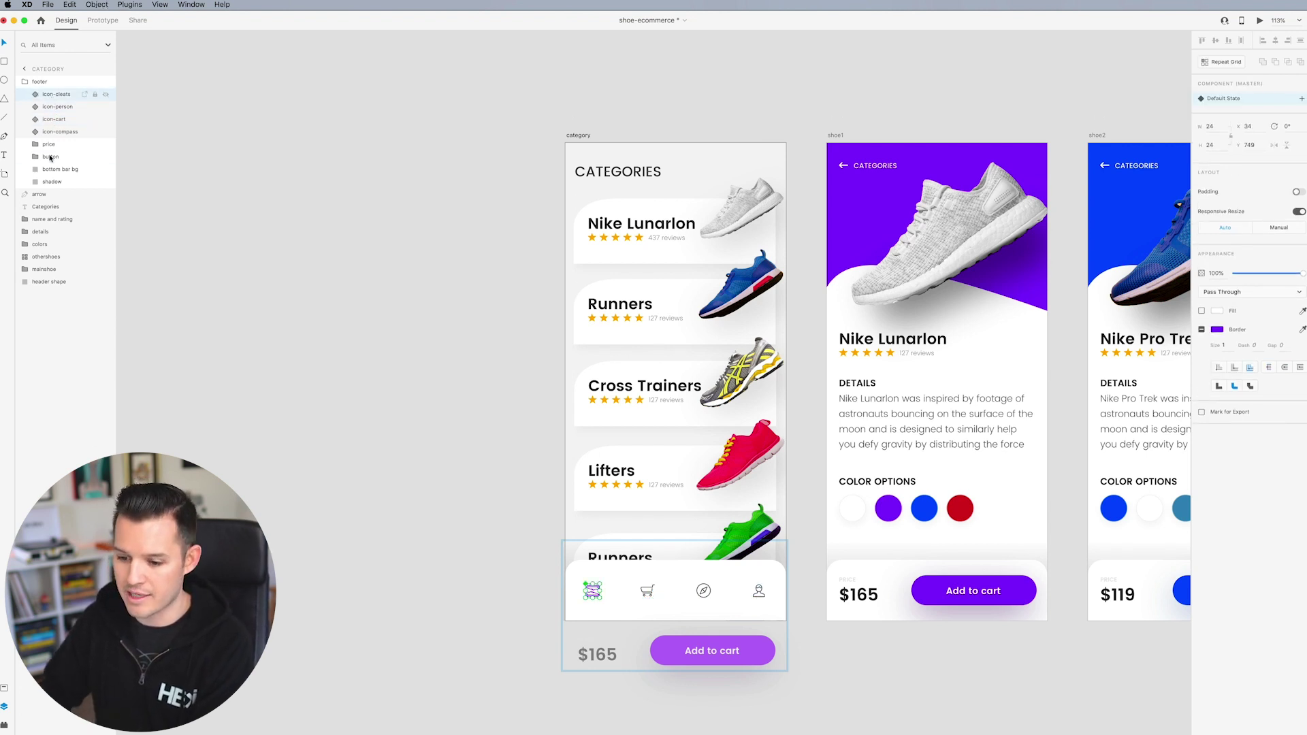
Review the new components in Assets, placing and undoing a cleats copy.
click(4, 690)
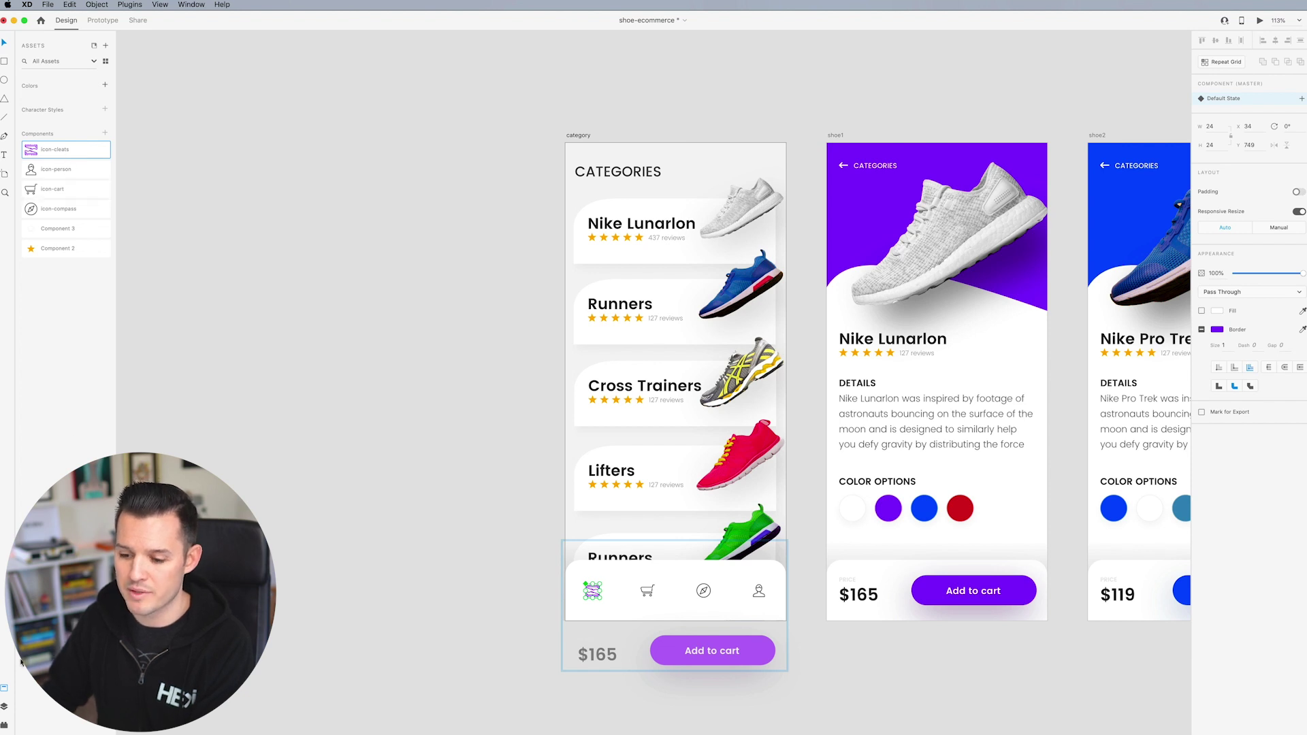
drag(66, 151, 267, 263)
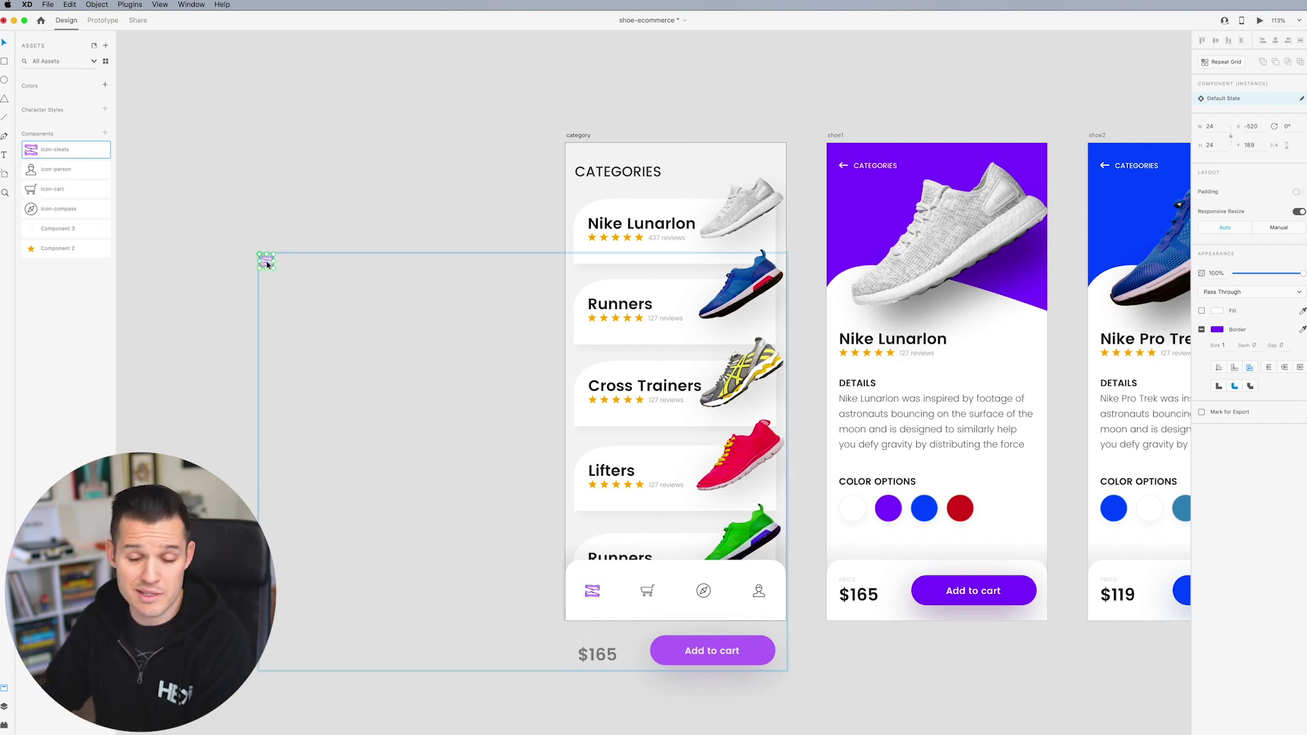
key(cmd+z)
click(5, 708)
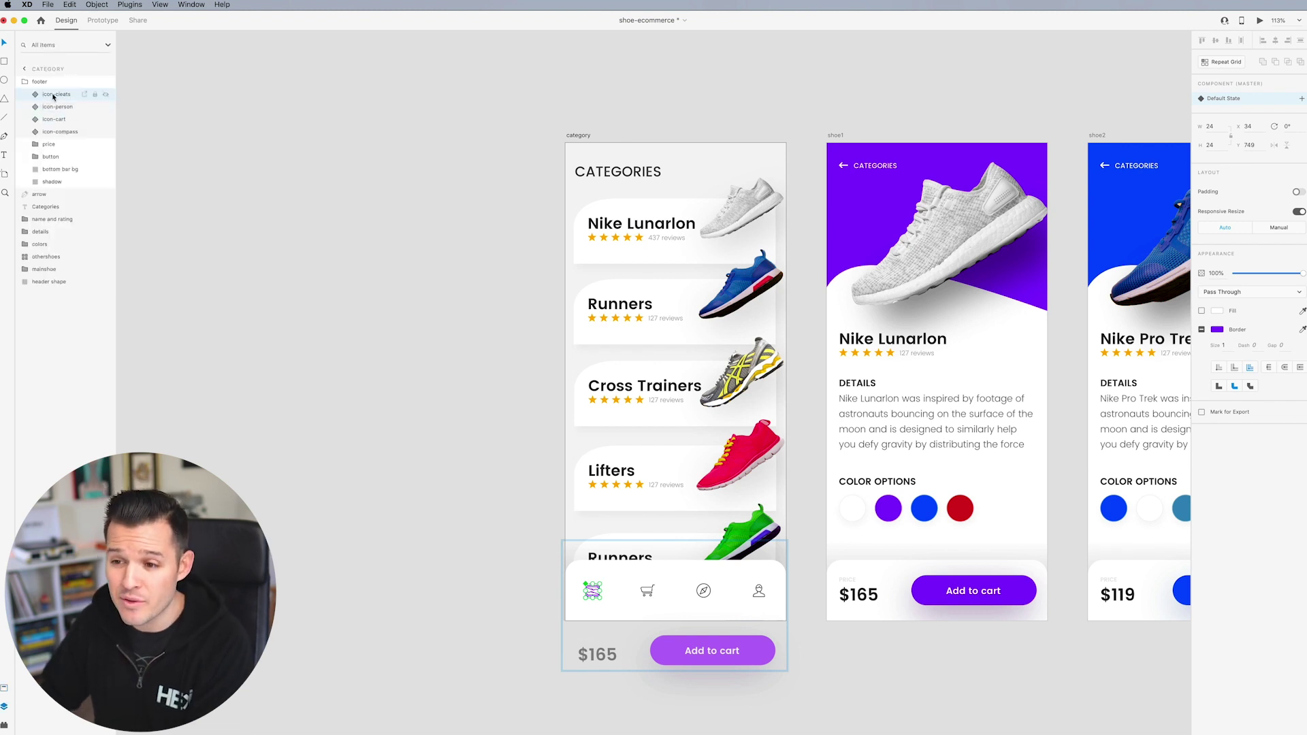
Make the footer group a component and place a footer instance beside the category screen.
click(26, 83)
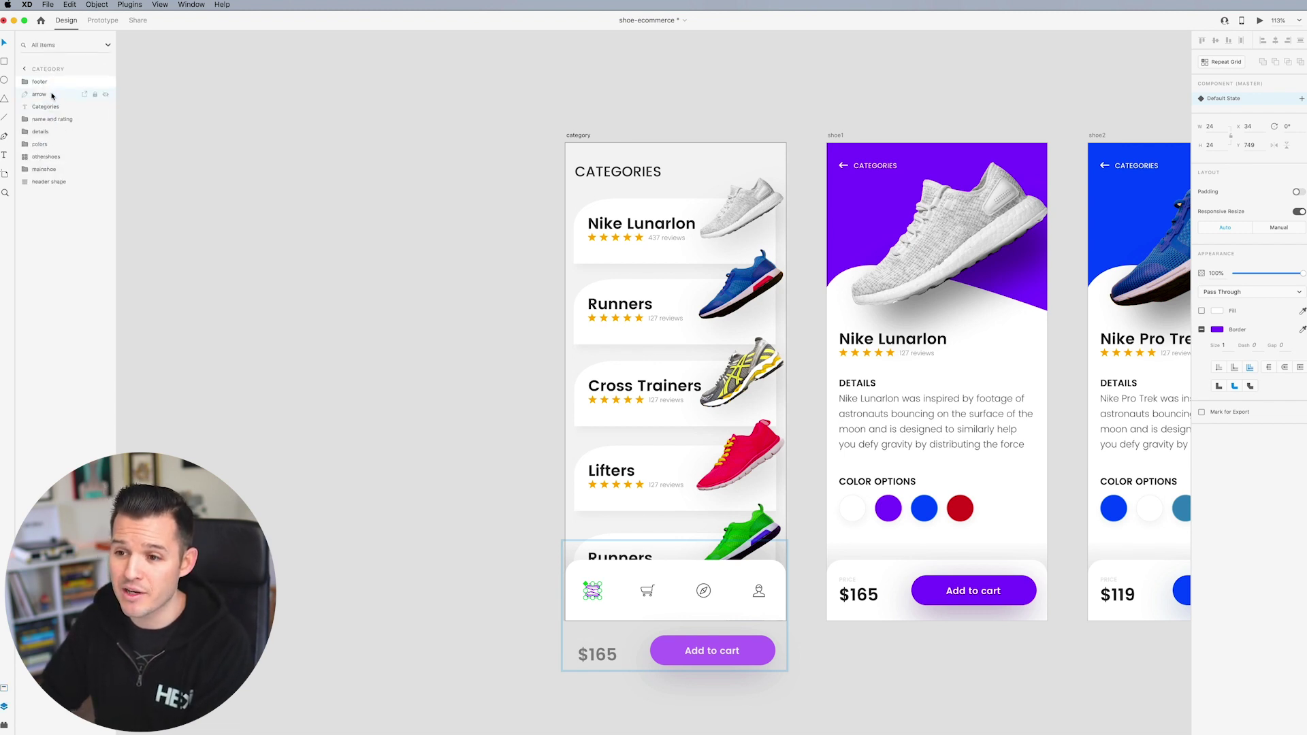
click(50, 82)
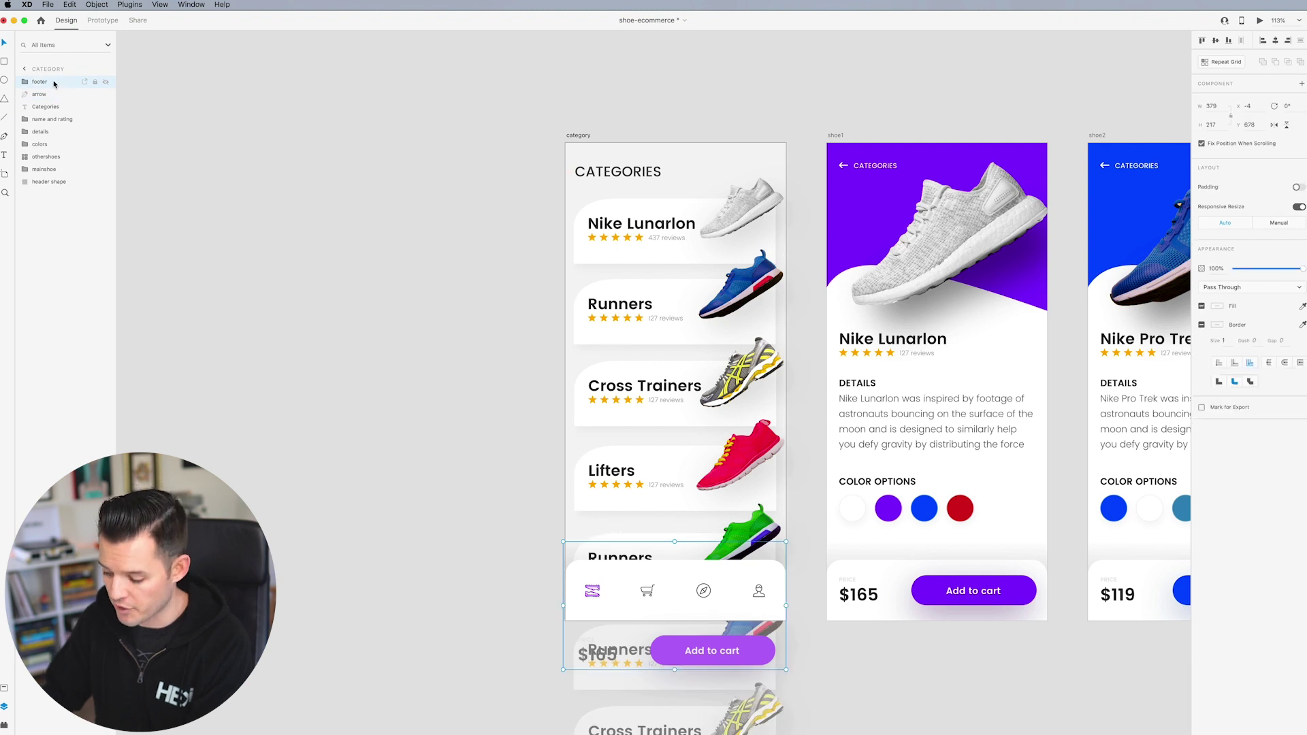
key(super+k)
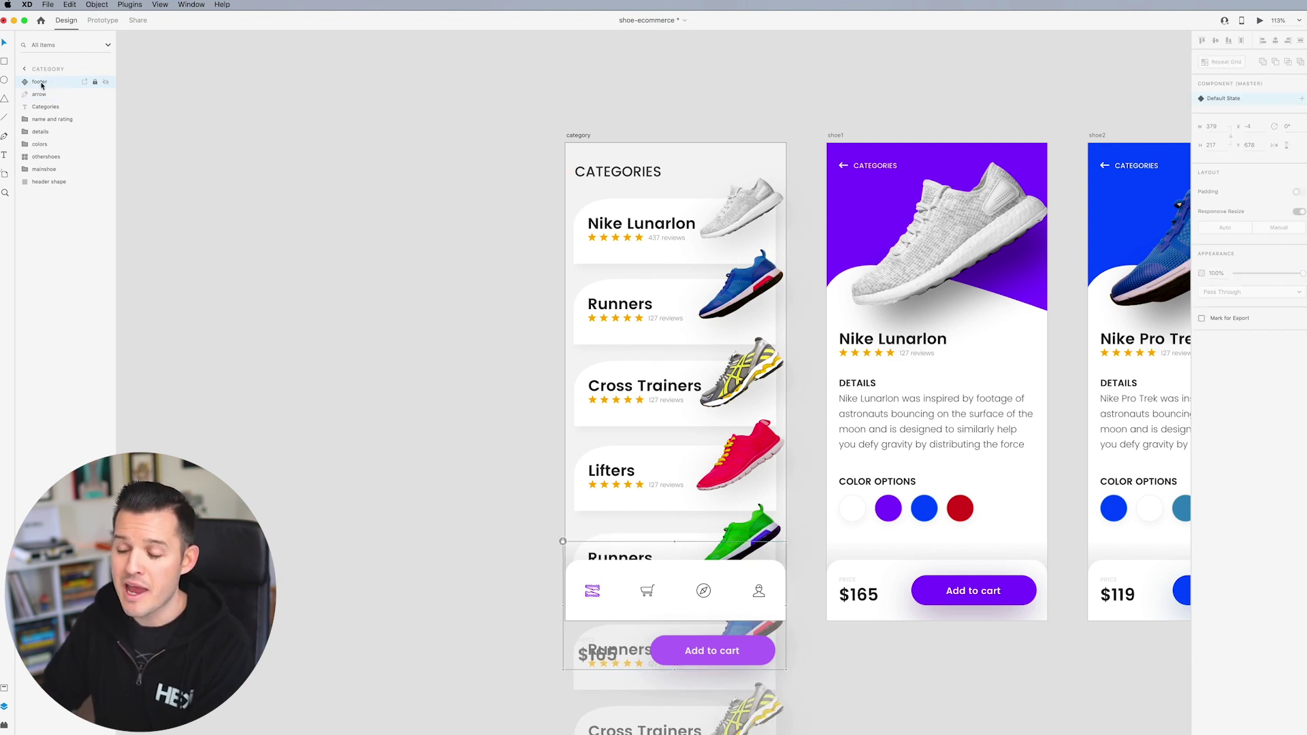
click(5, 689)
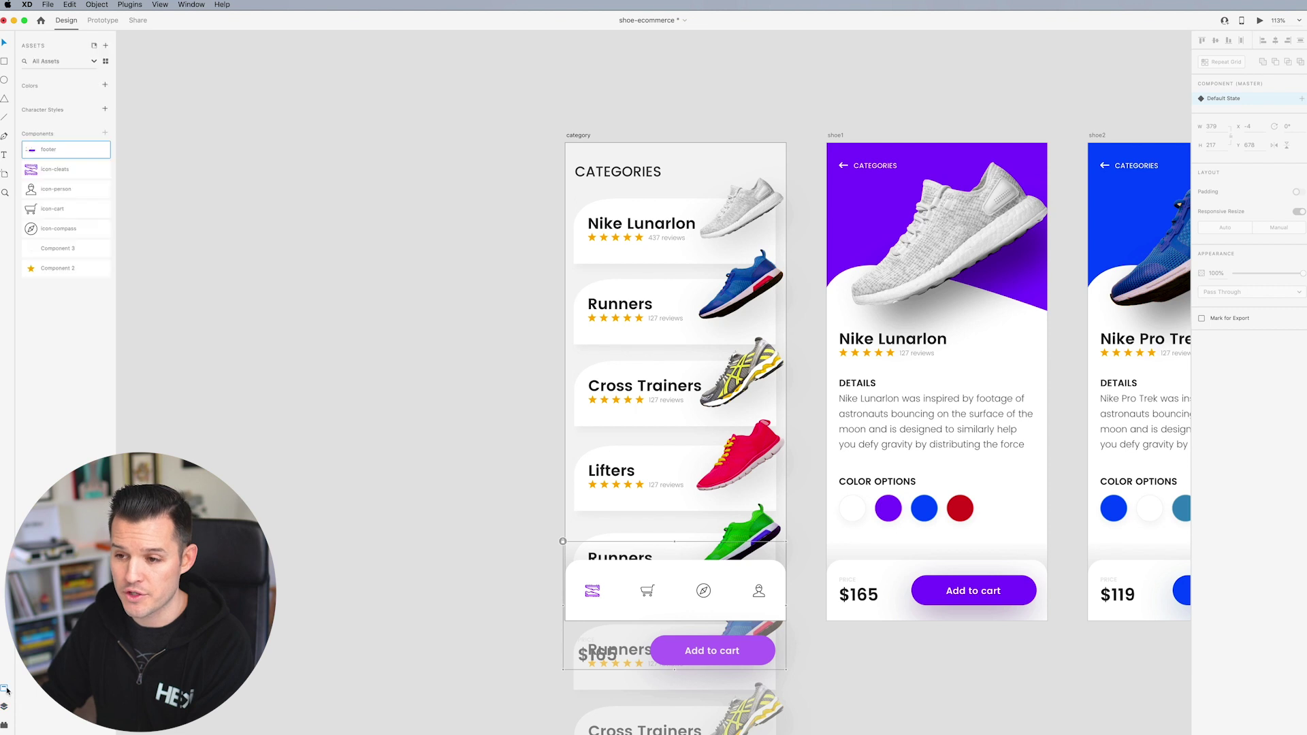
drag(237, 184, 410, 604)
scroll(304, 341, down, 5)
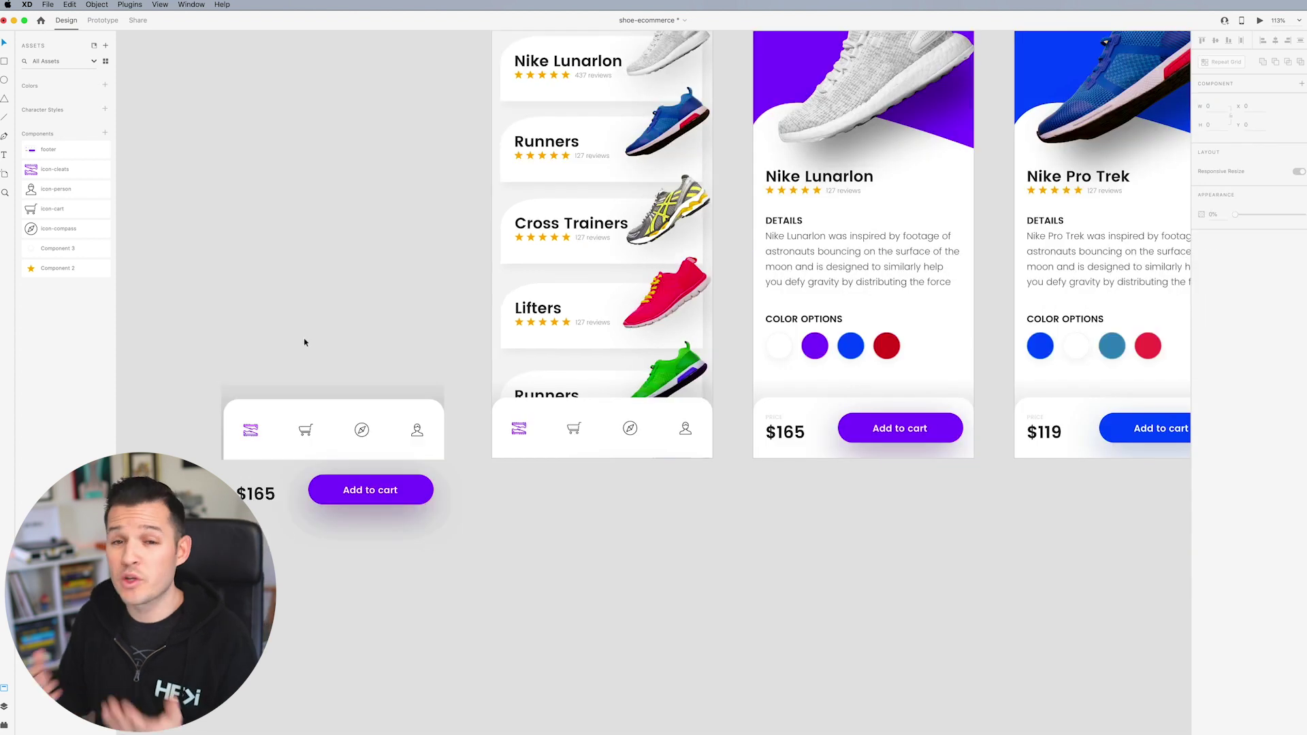
double_click(418, 432)
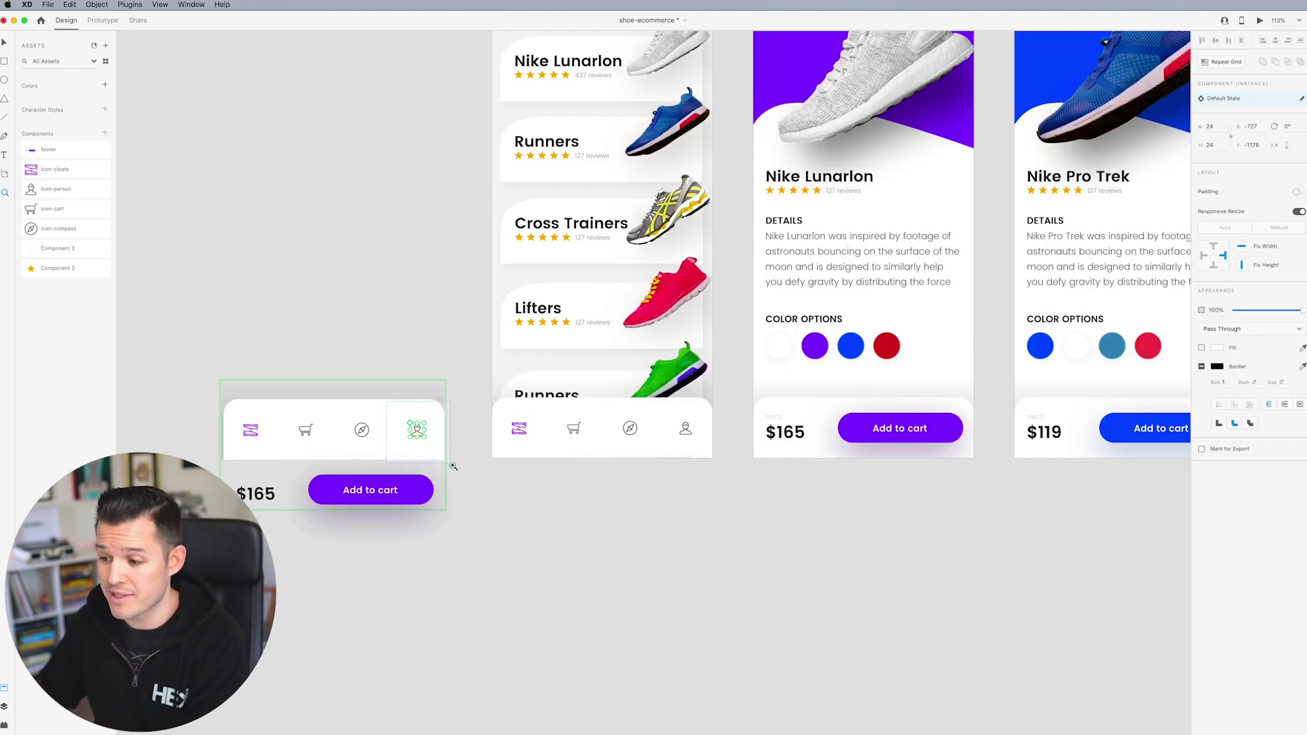
Delete the hair path from the person icon's main component, then view all screens.
key(super+3)
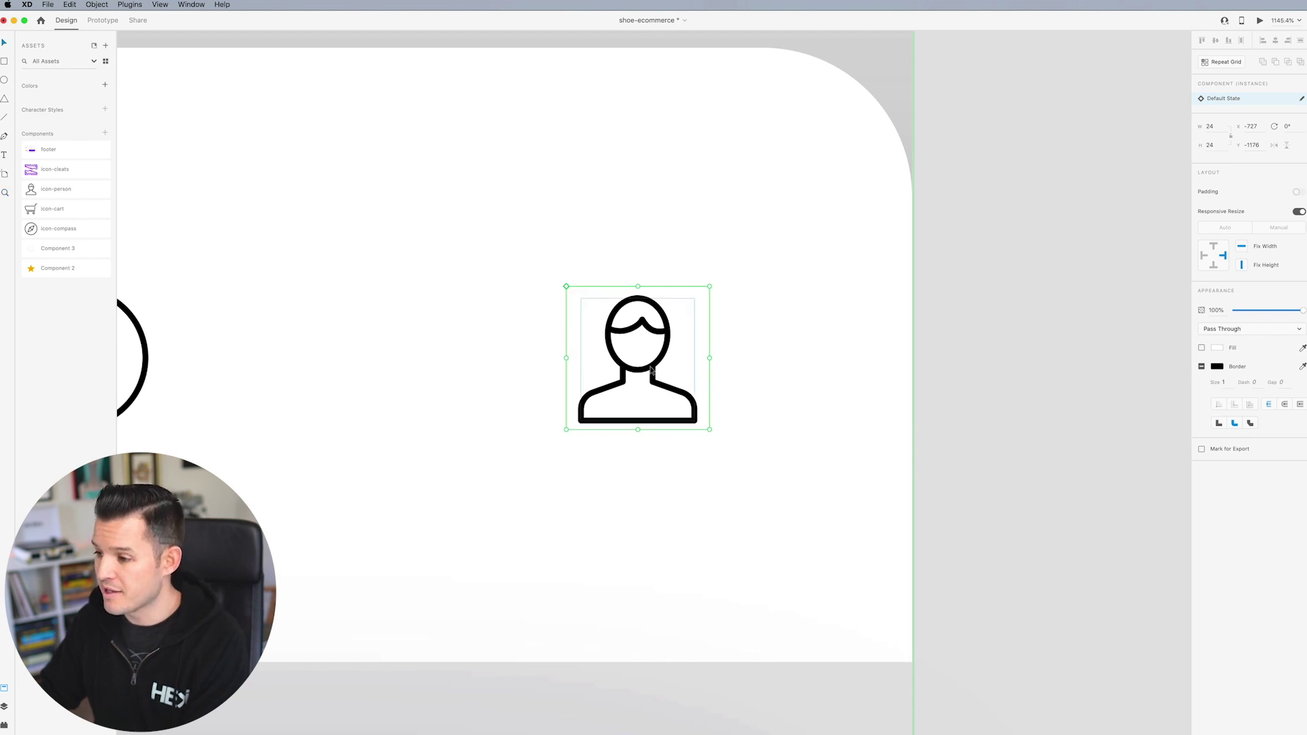
right_click(650, 369)
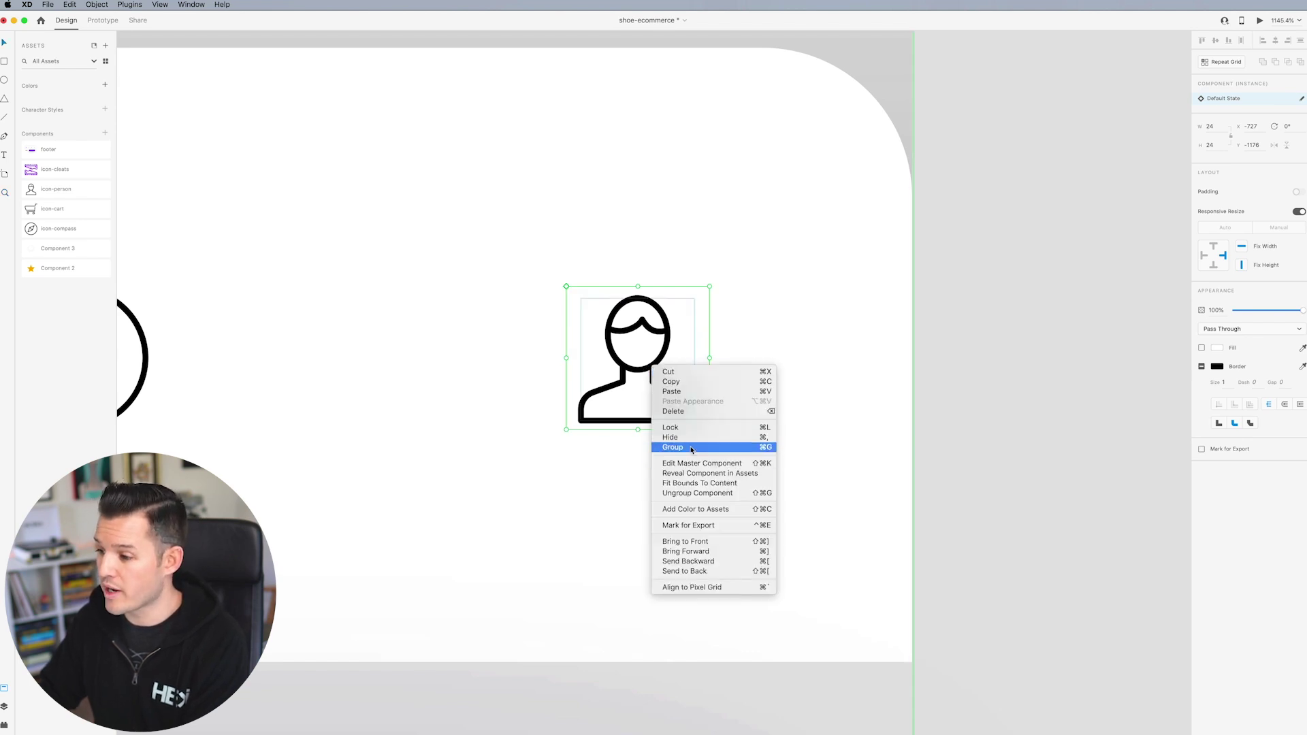
click(691, 466)
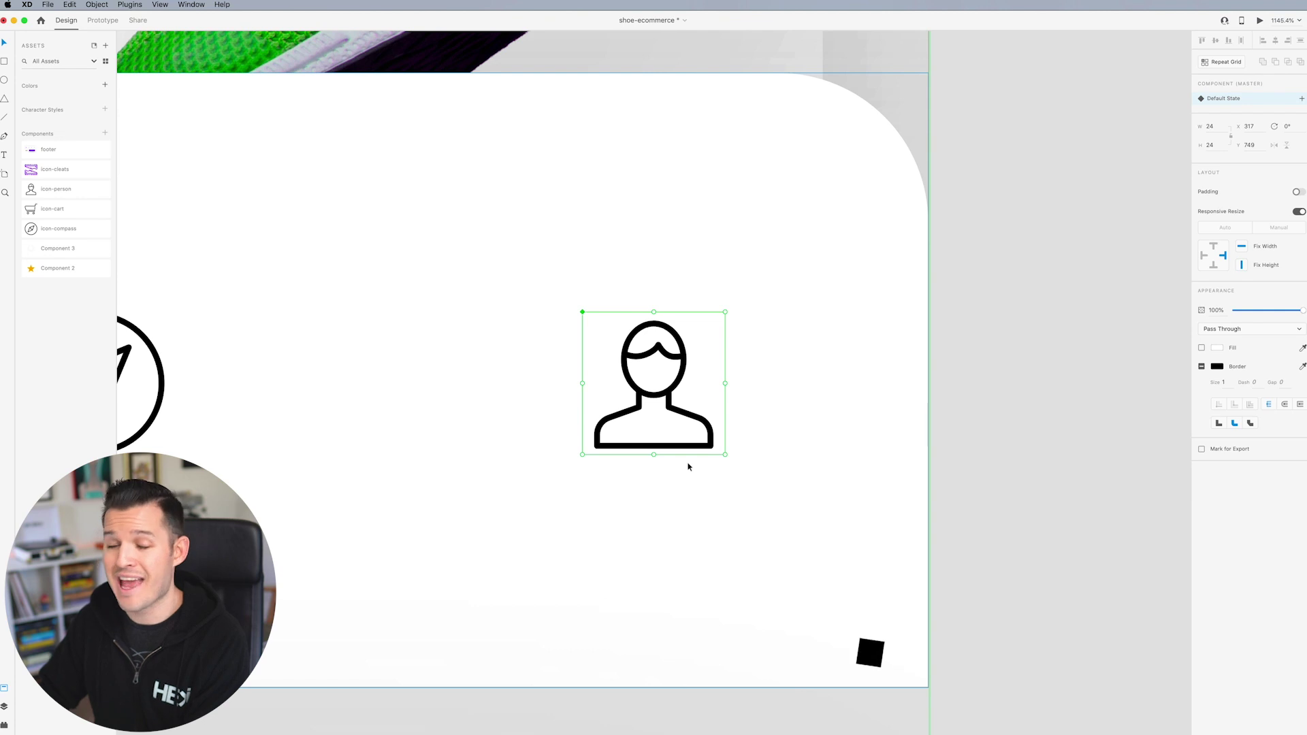
double_click(665, 358)
key(Delete)
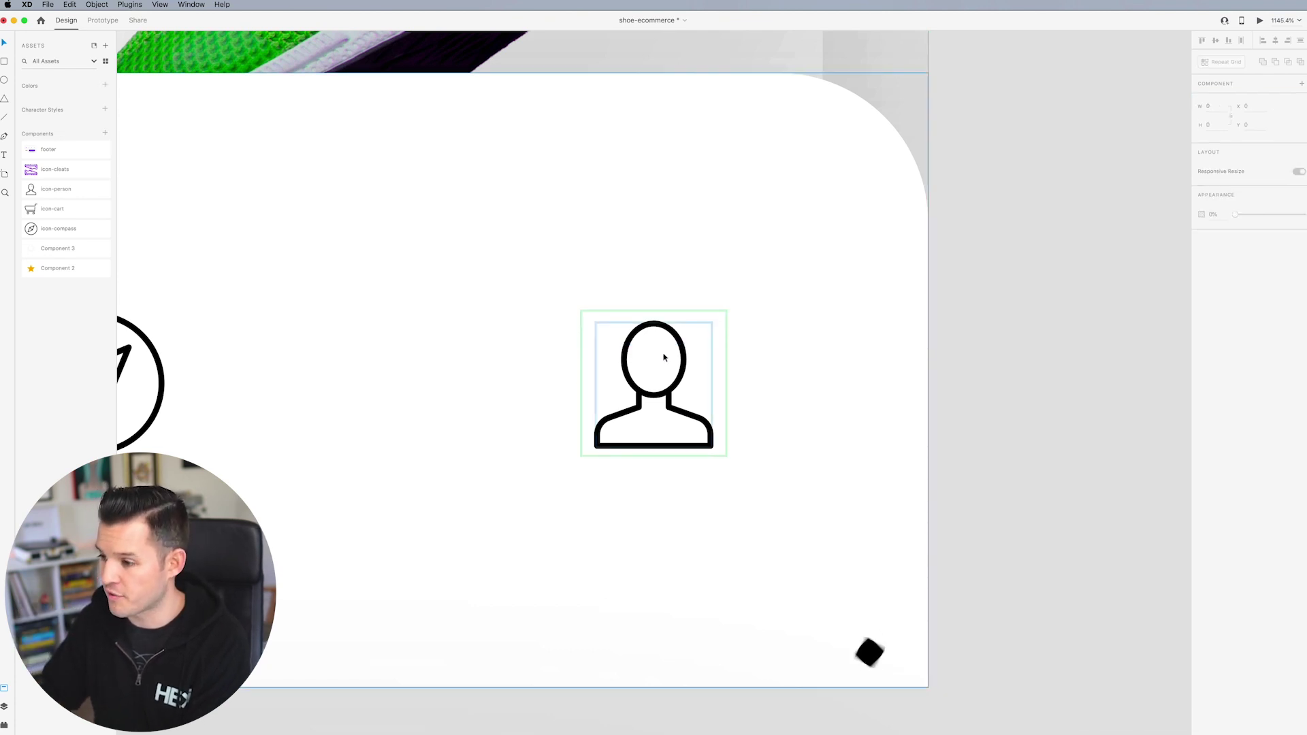
key(super+1)
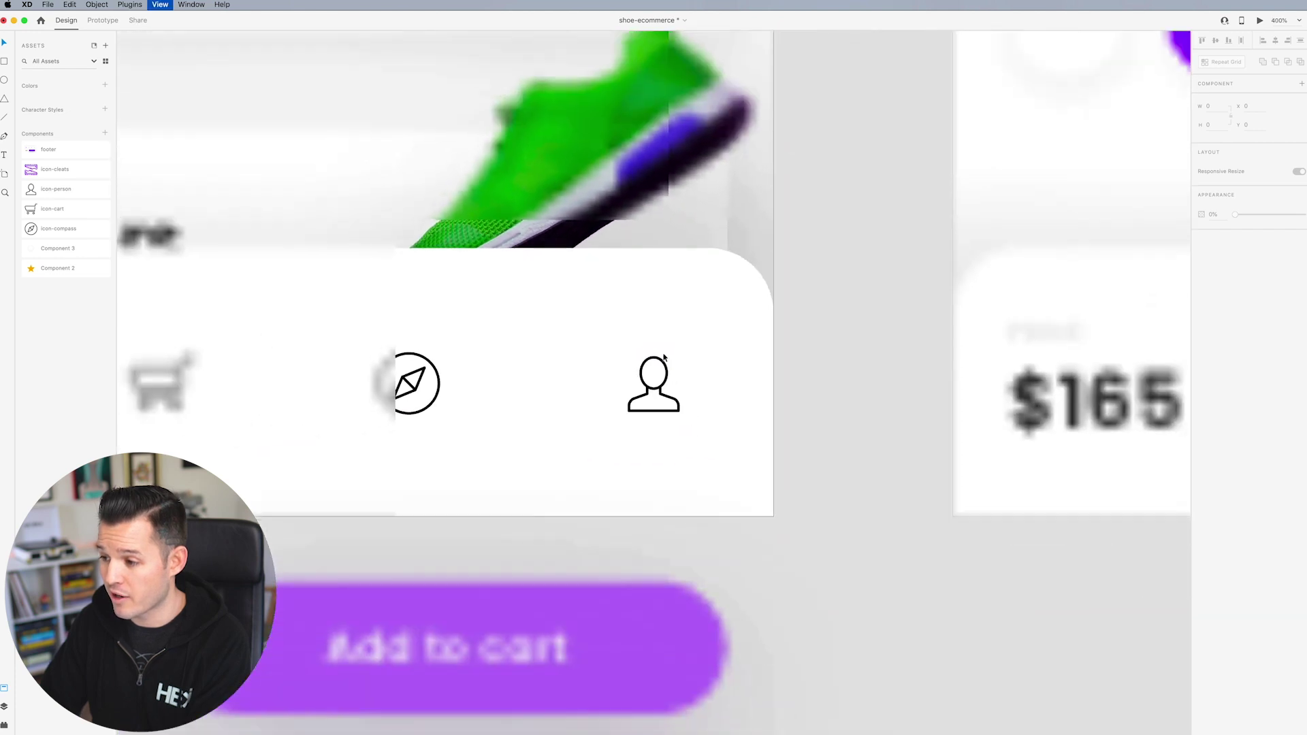
scroll(664, 358, up, 3)
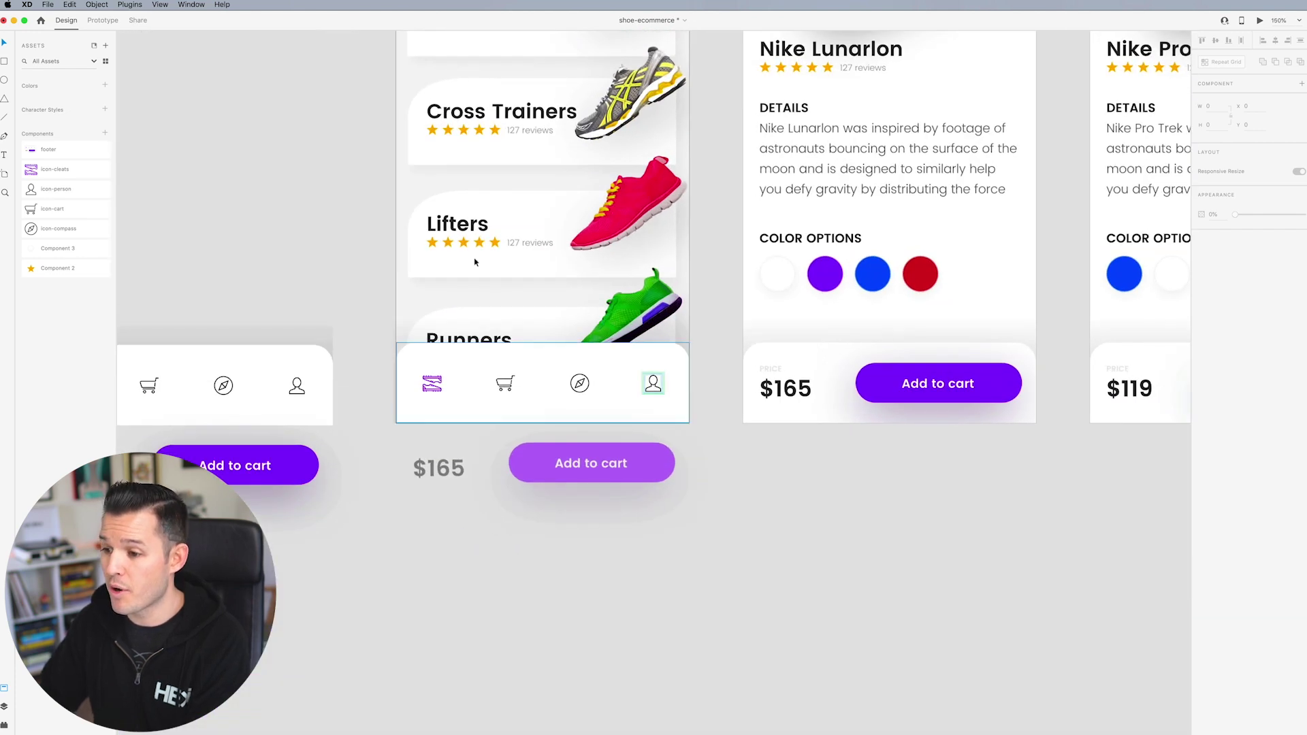
drag(327, 198, 491, 212)
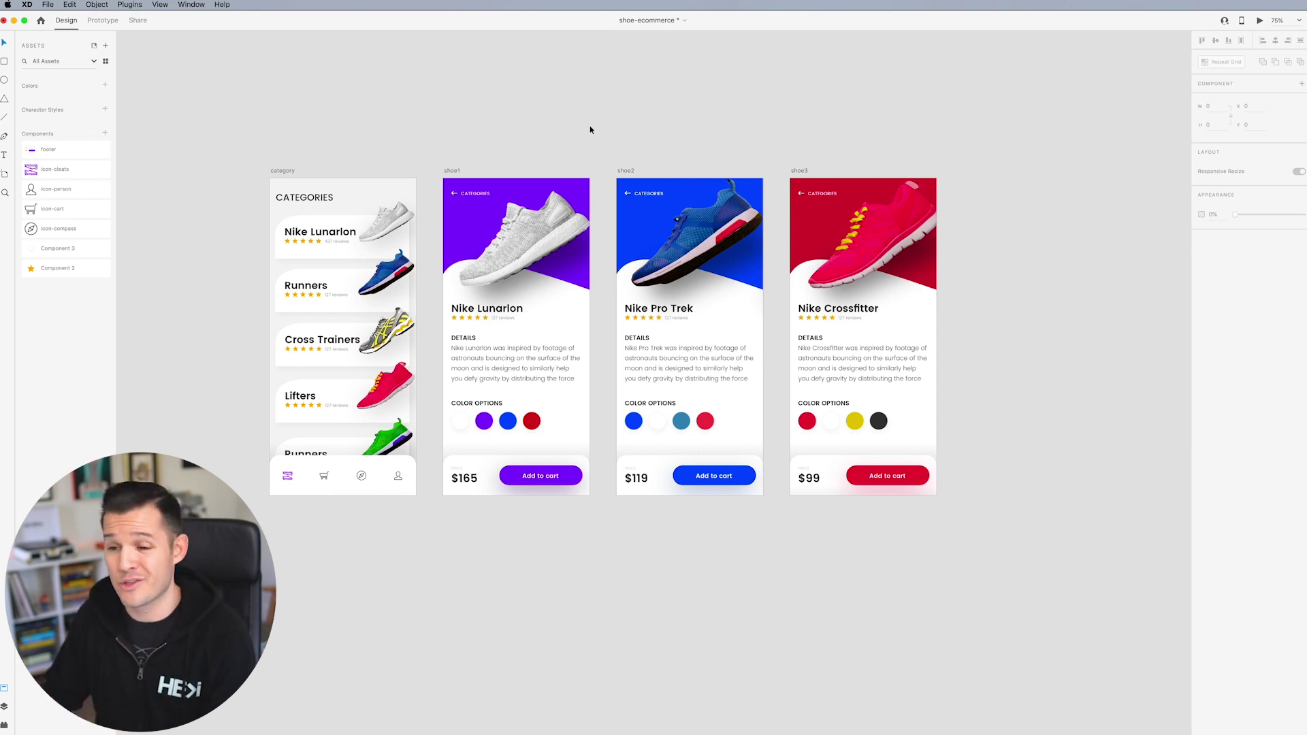
click(287, 171)
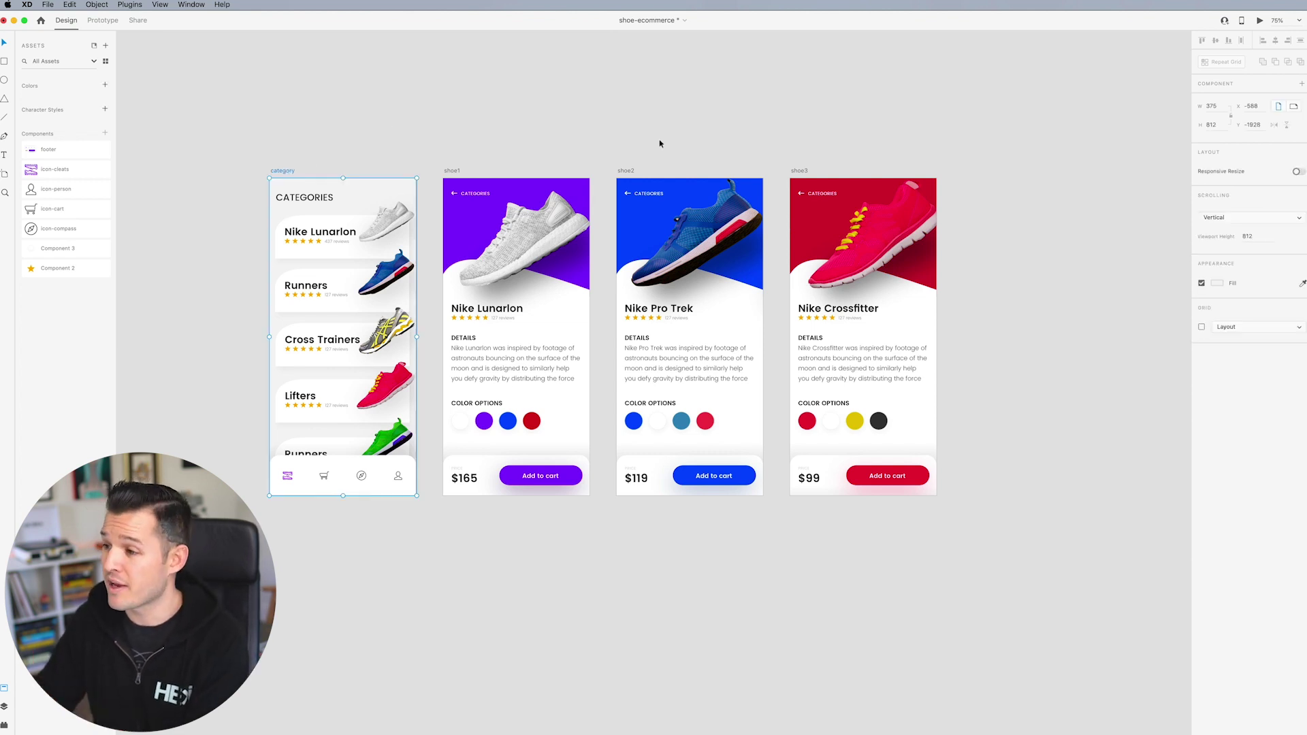
Preview the category screen, moving to the Nike Lunarlon detail screen and back.
click(1258, 21)
click(1064, 197)
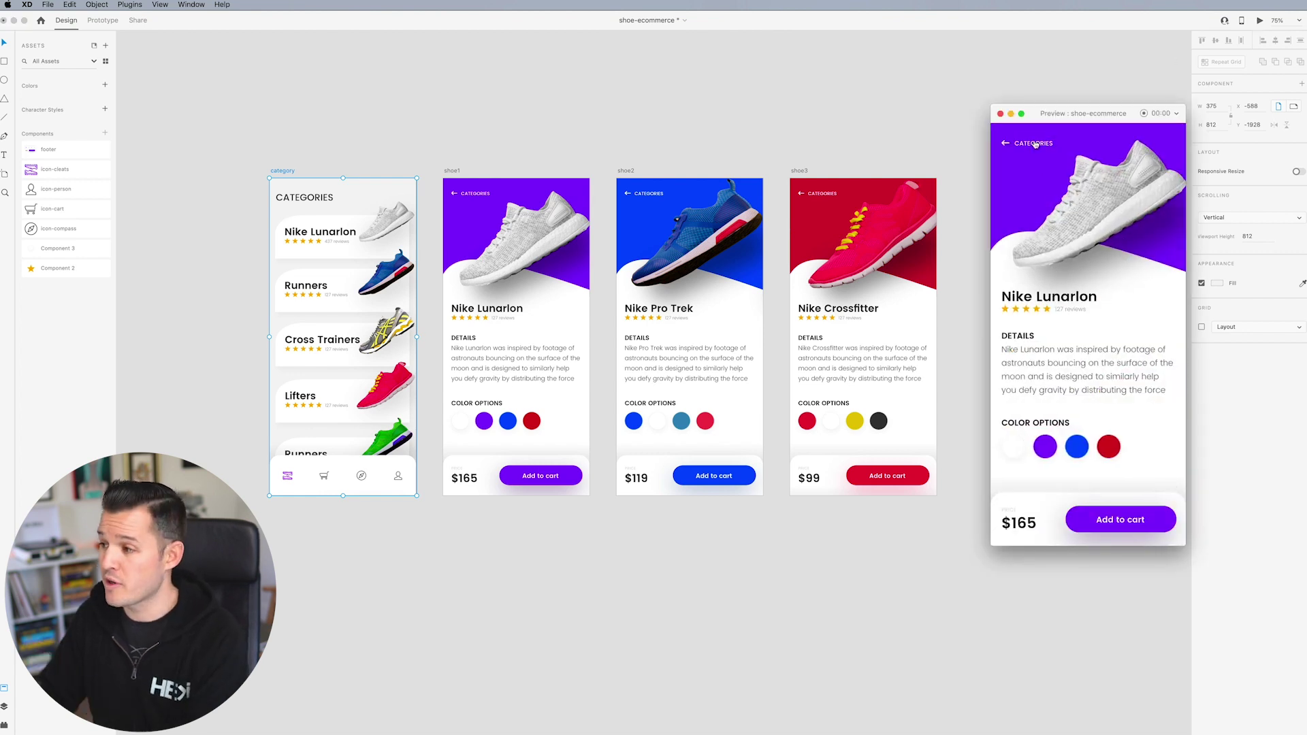
click(1035, 144)
click(1064, 203)
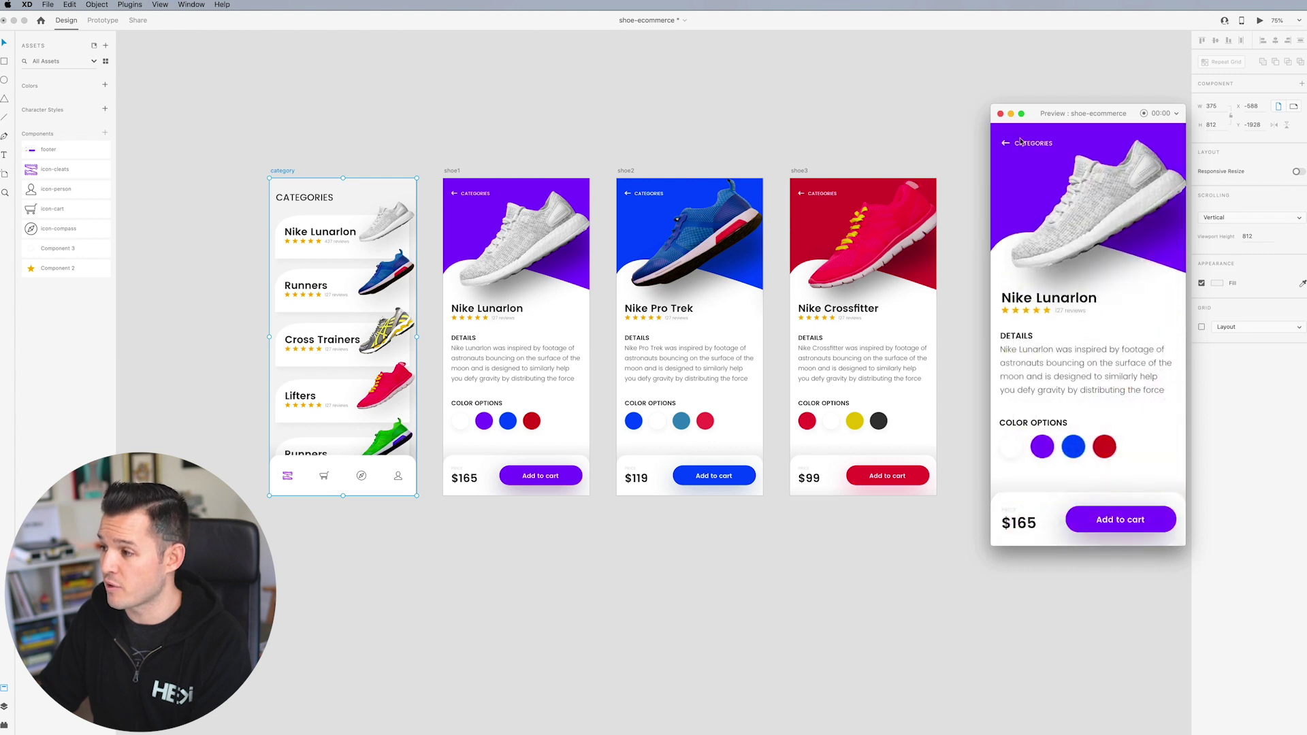
click(1000, 113)
Test the Nike Pro Trek to Nike Crossfitter transition by clicking and dragging the shoe.
click(632, 173)
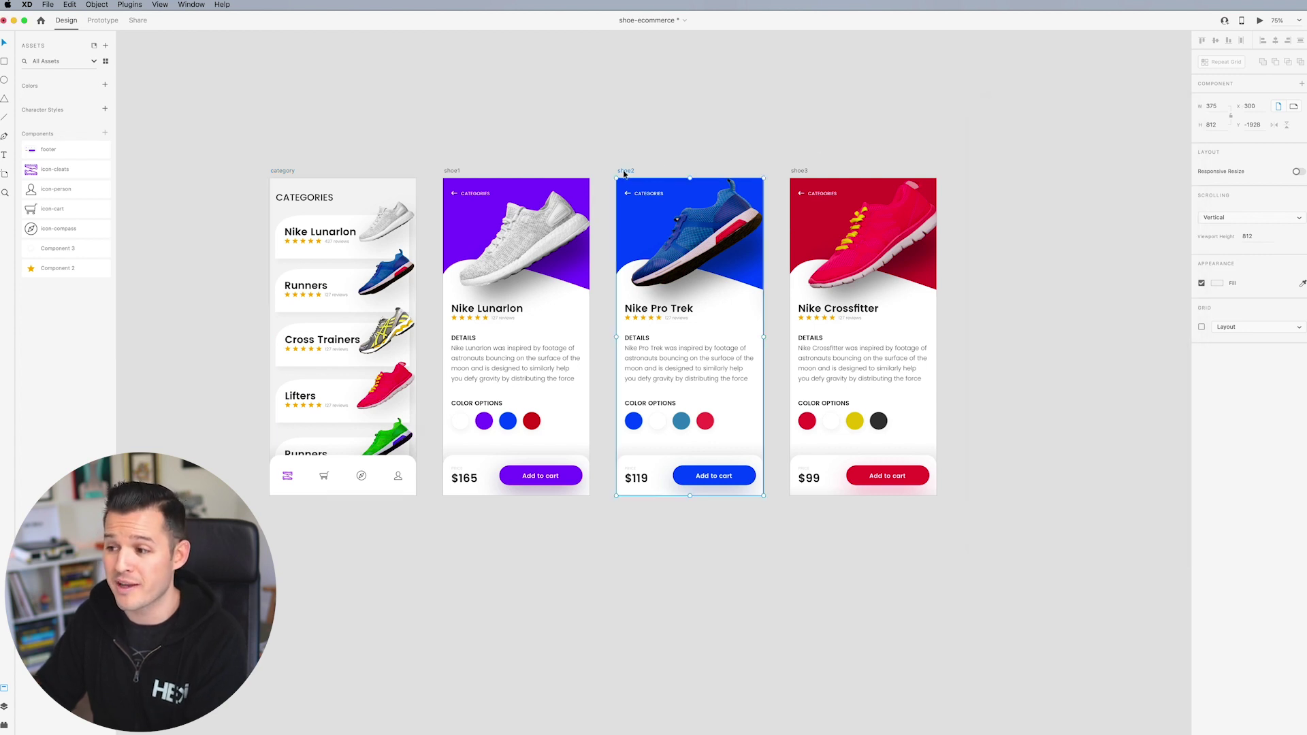
click(1259, 21)
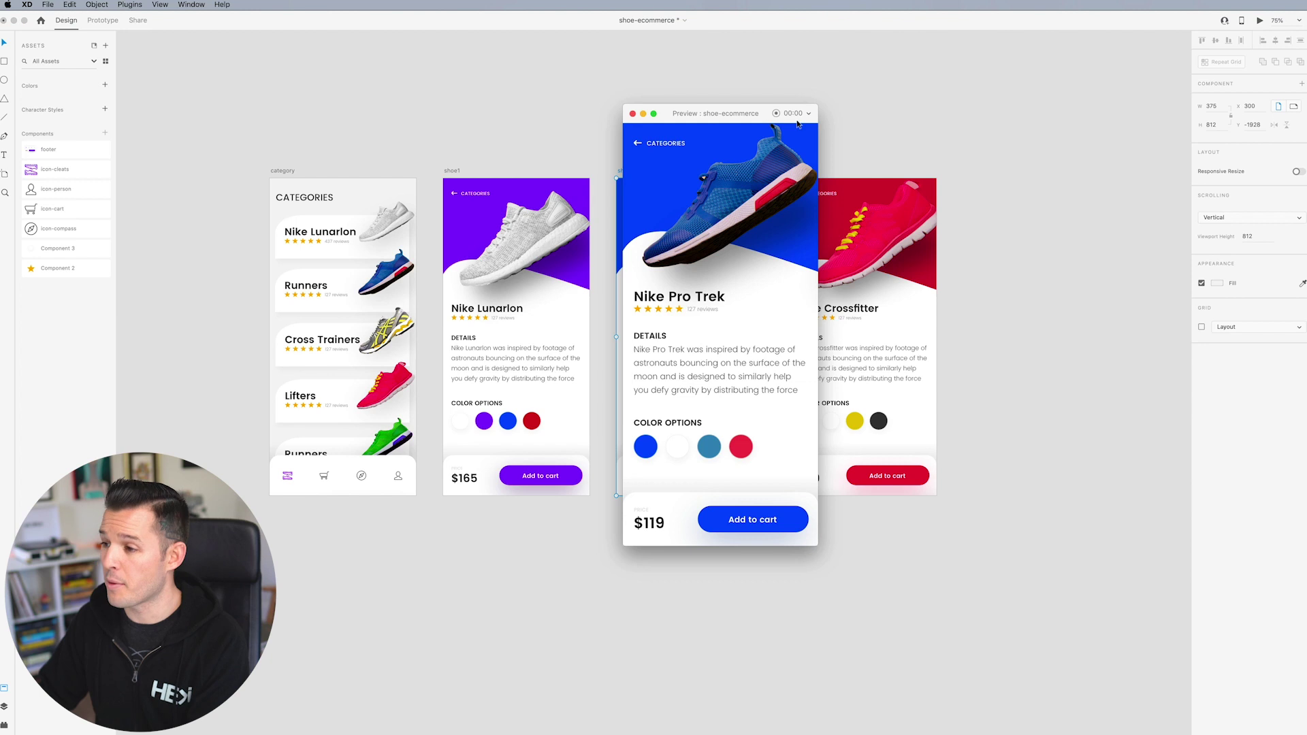
click(759, 204)
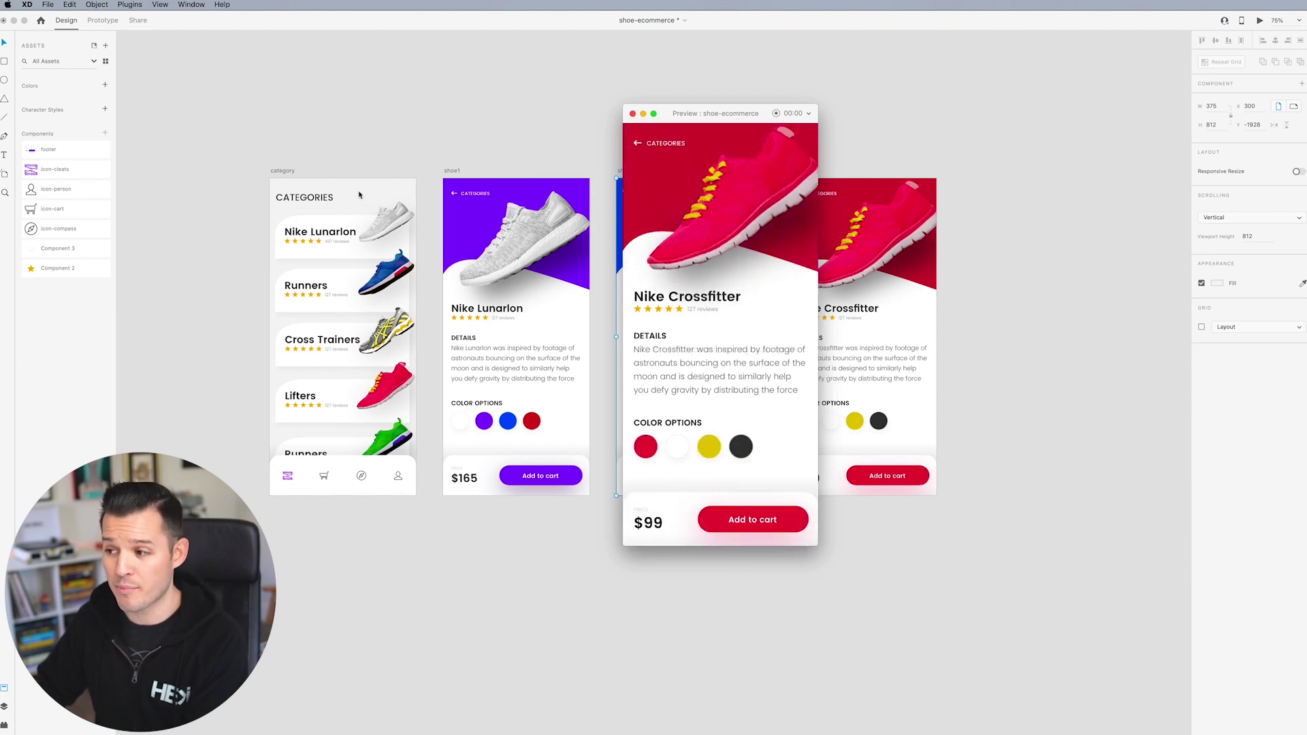
click(693, 214)
click(691, 215)
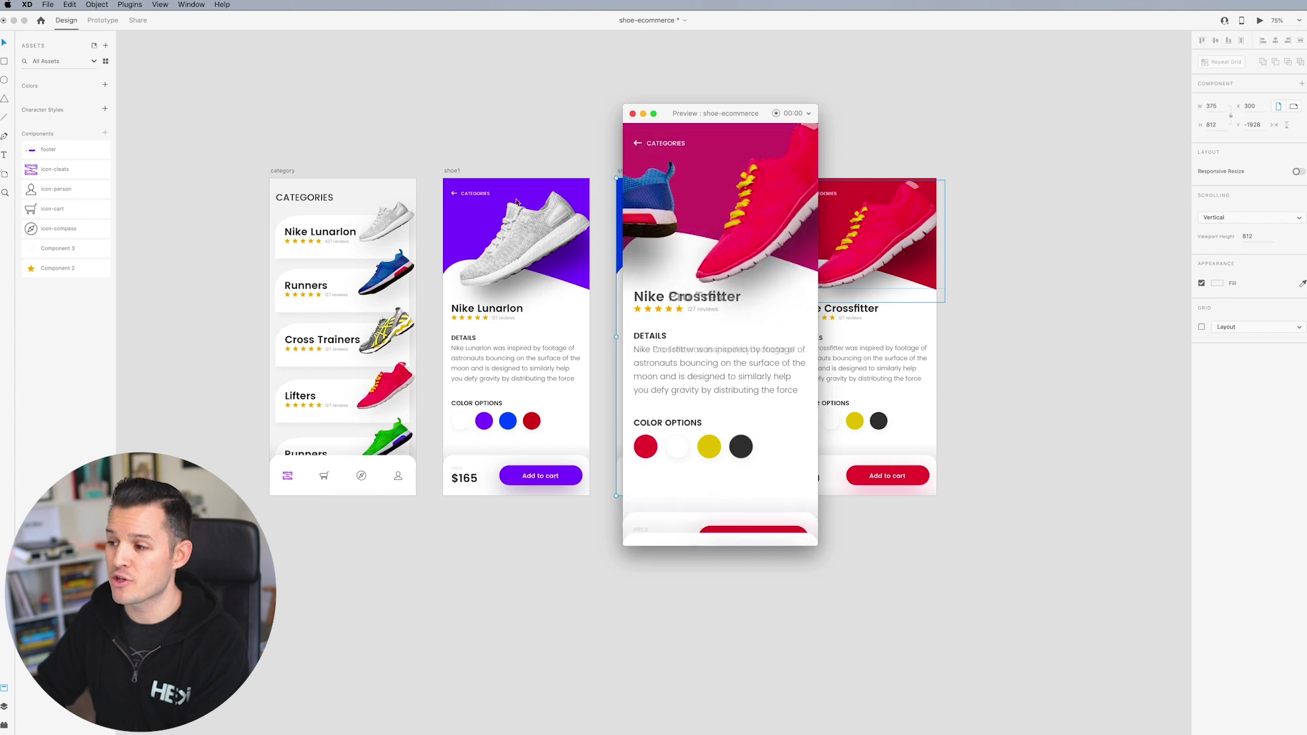
click(723, 216)
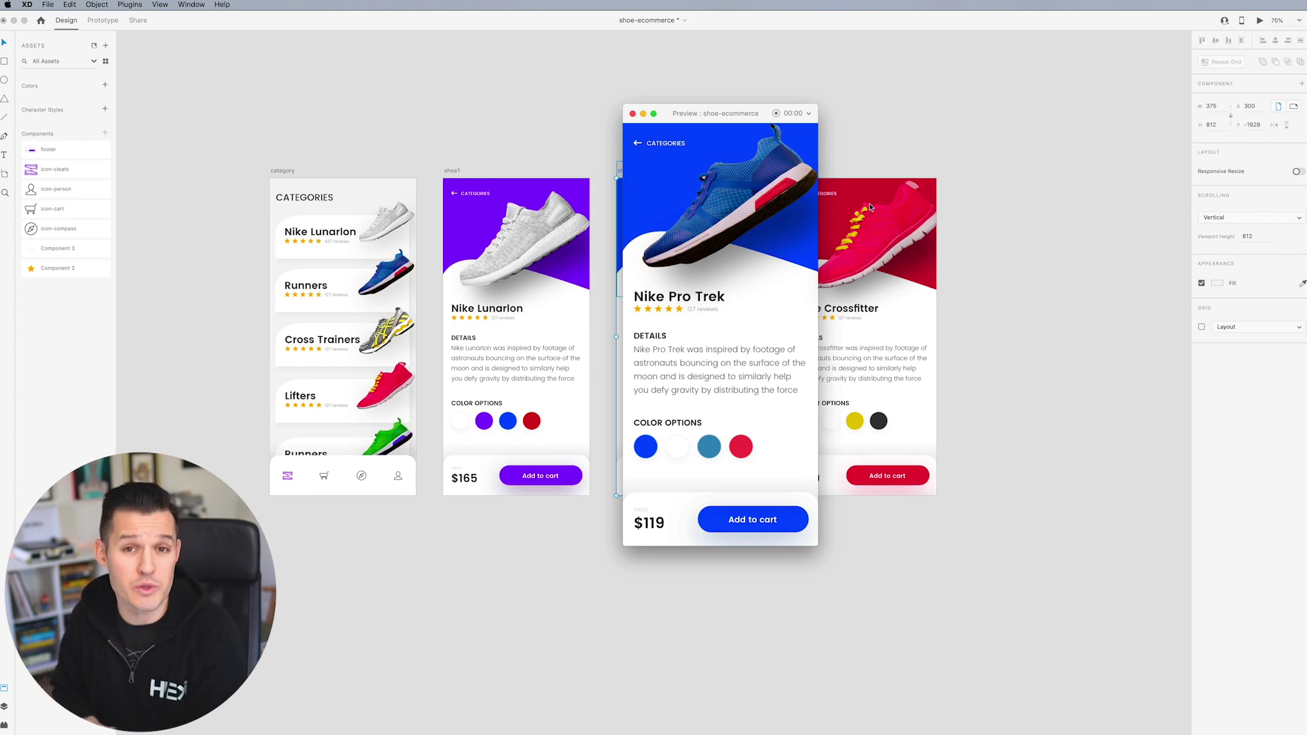
click(747, 204)
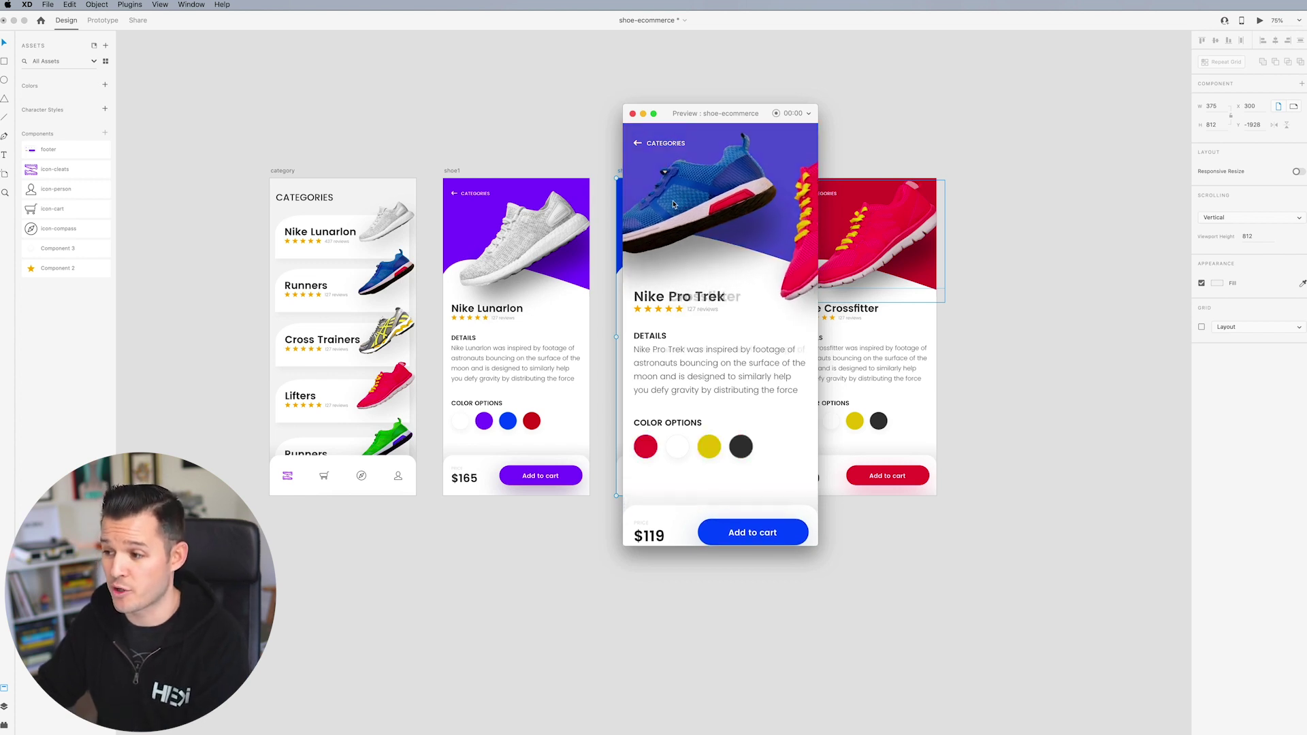
click(757, 200)
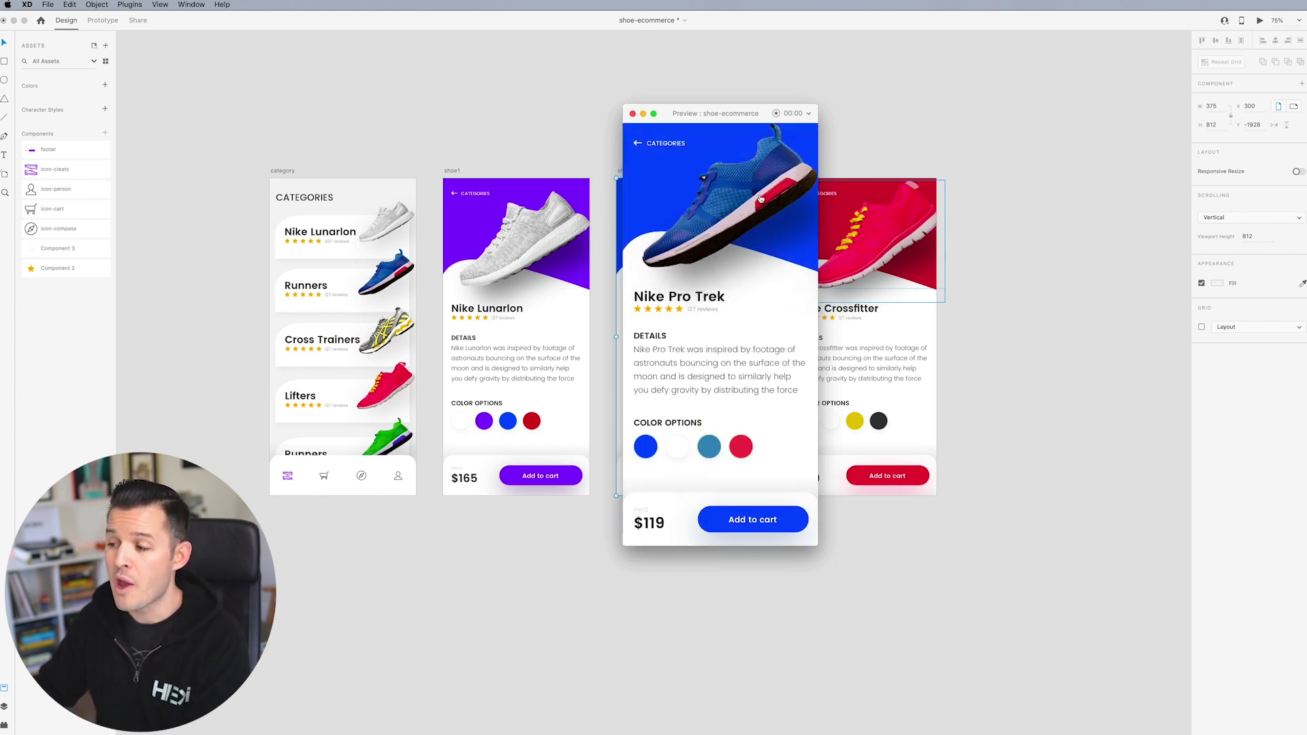
click(761, 199)
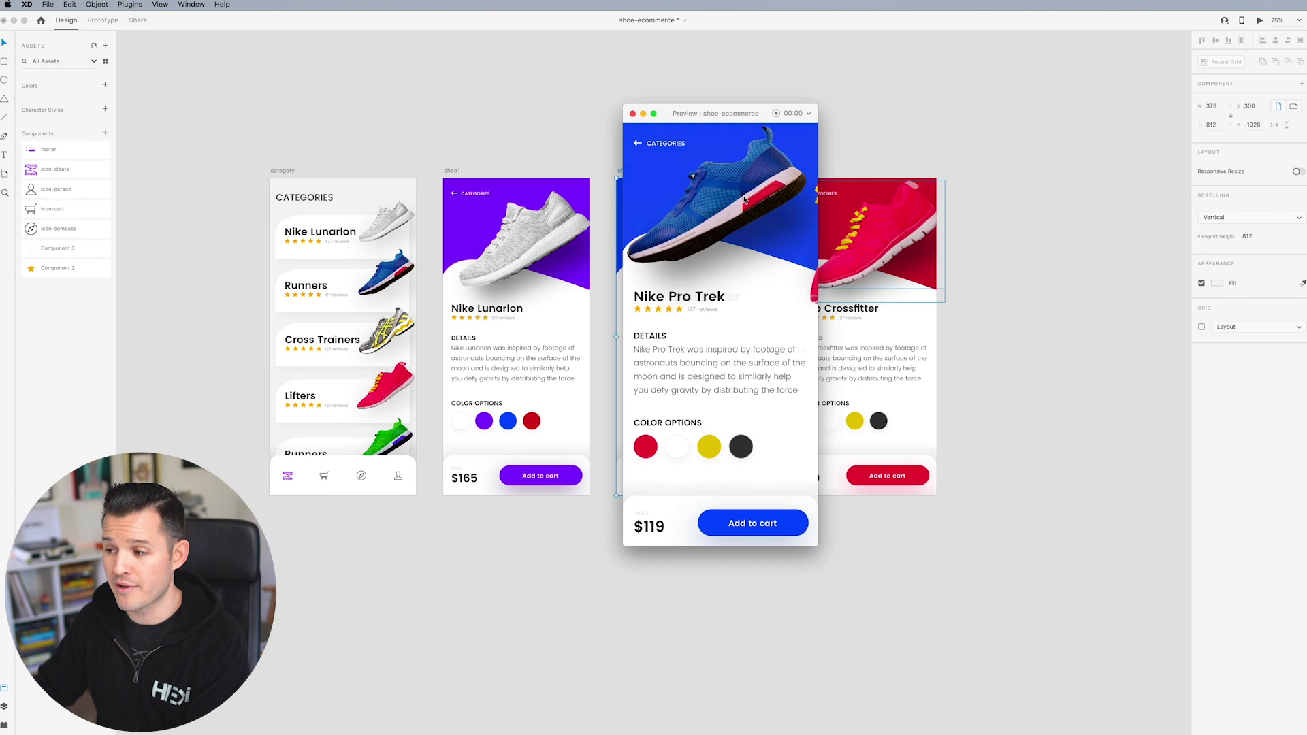
drag(736, 199, 636, 127)
Confirm the Pro Trek shoe's interaction: Drag trigger, Auto-Animate action, destination shoe3.
click(633, 114)
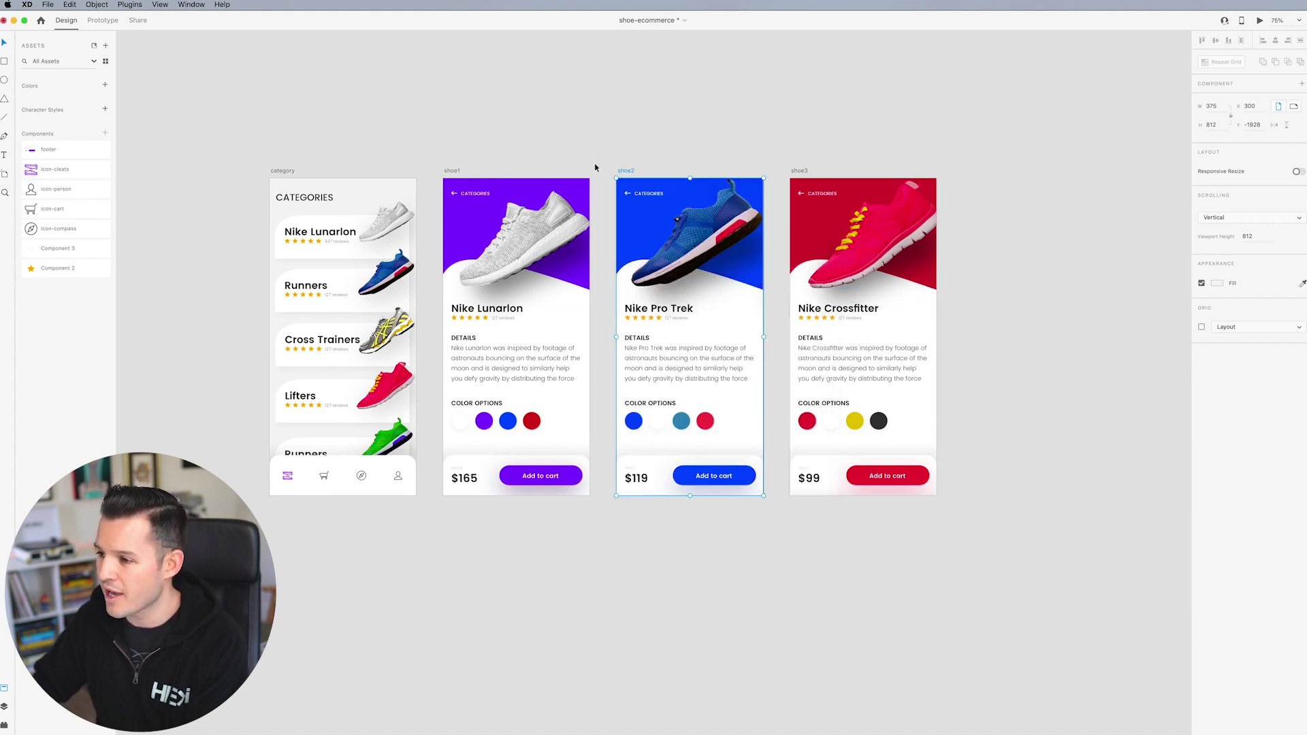
key(ctrl+Tab)
scroll(793, 486, up, 3)
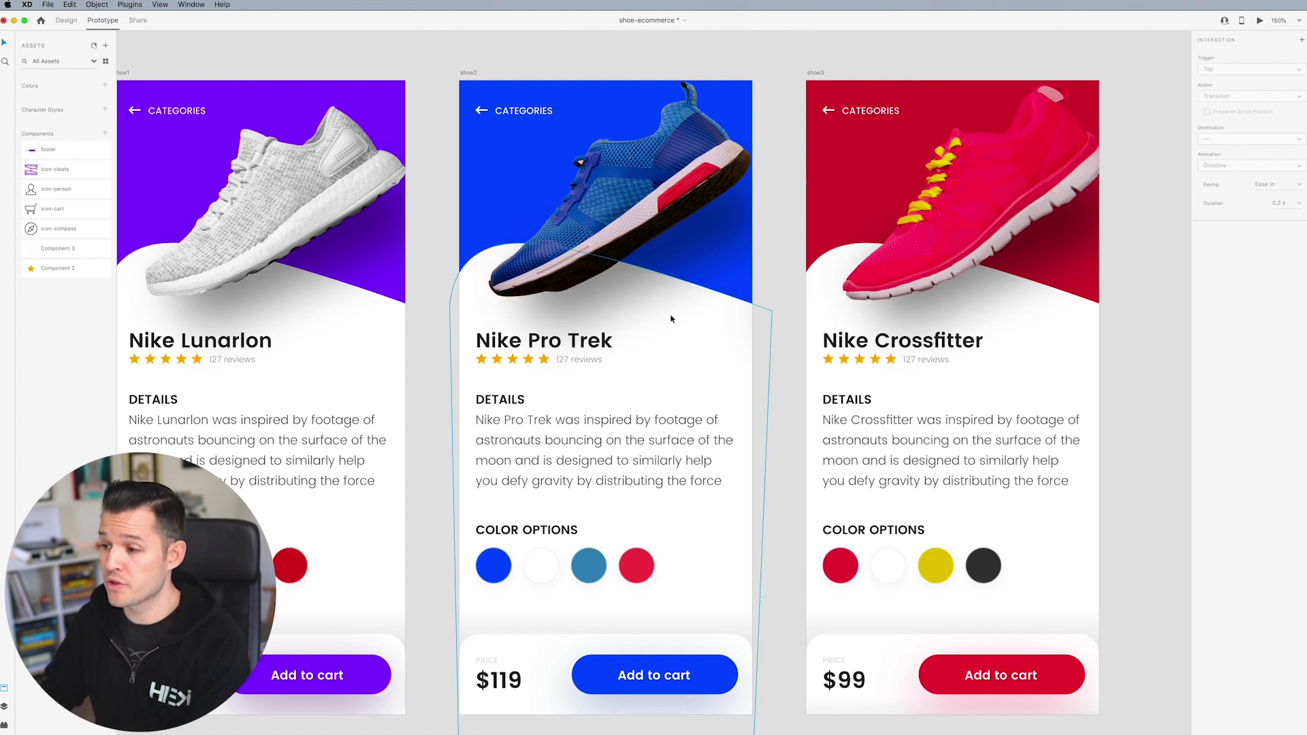
click(722, 231)
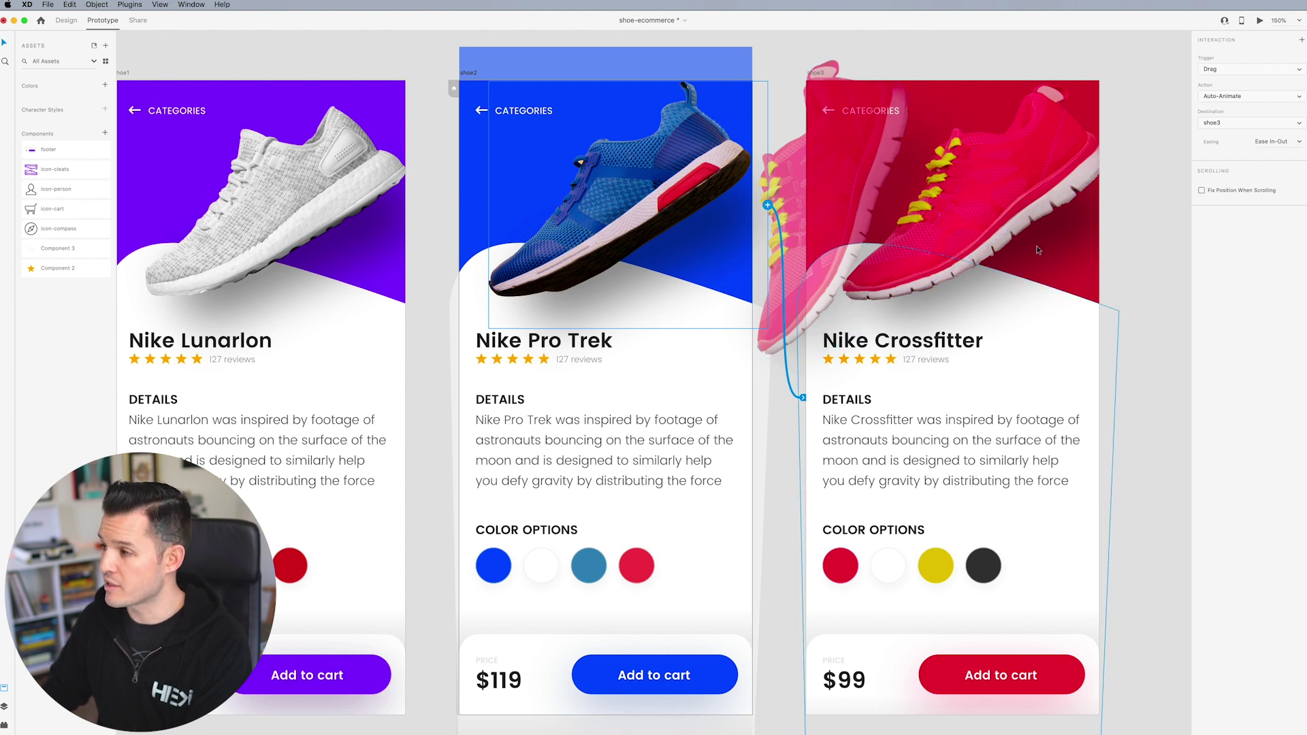
click(1223, 70)
click(1218, 71)
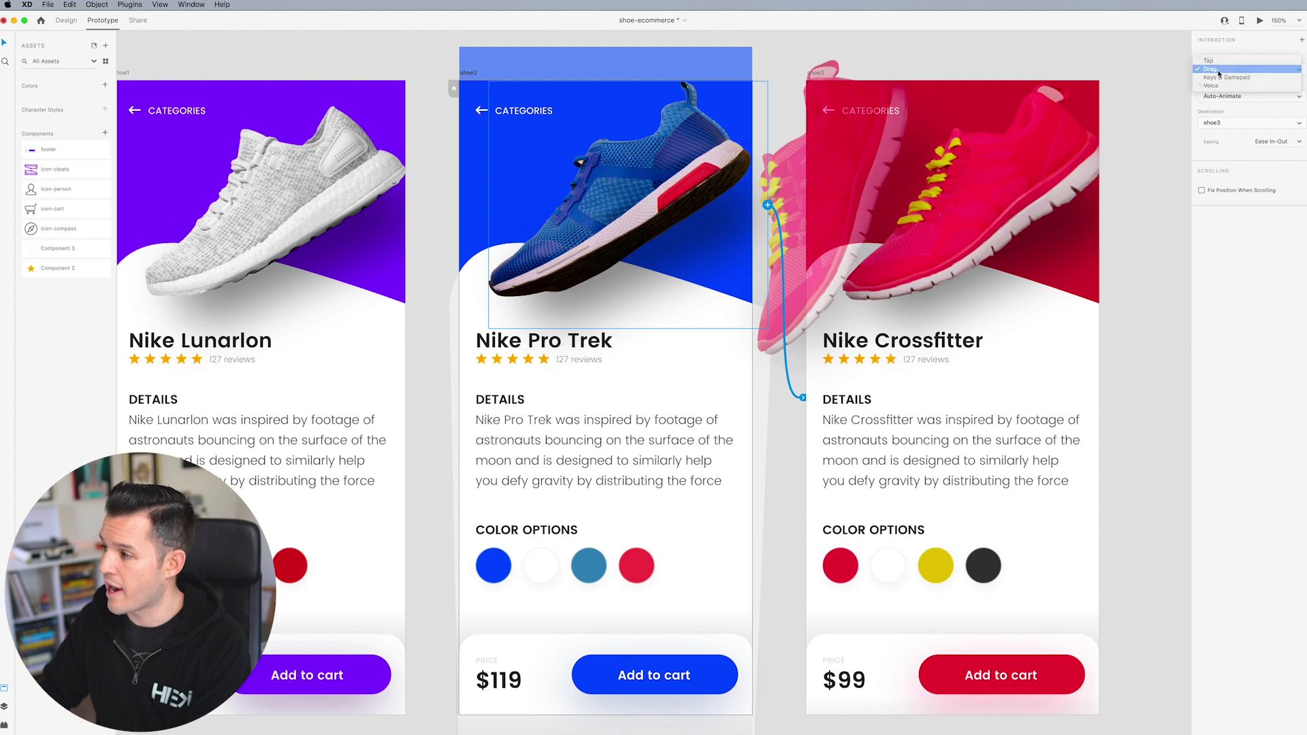
click(1222, 99)
click(1221, 97)
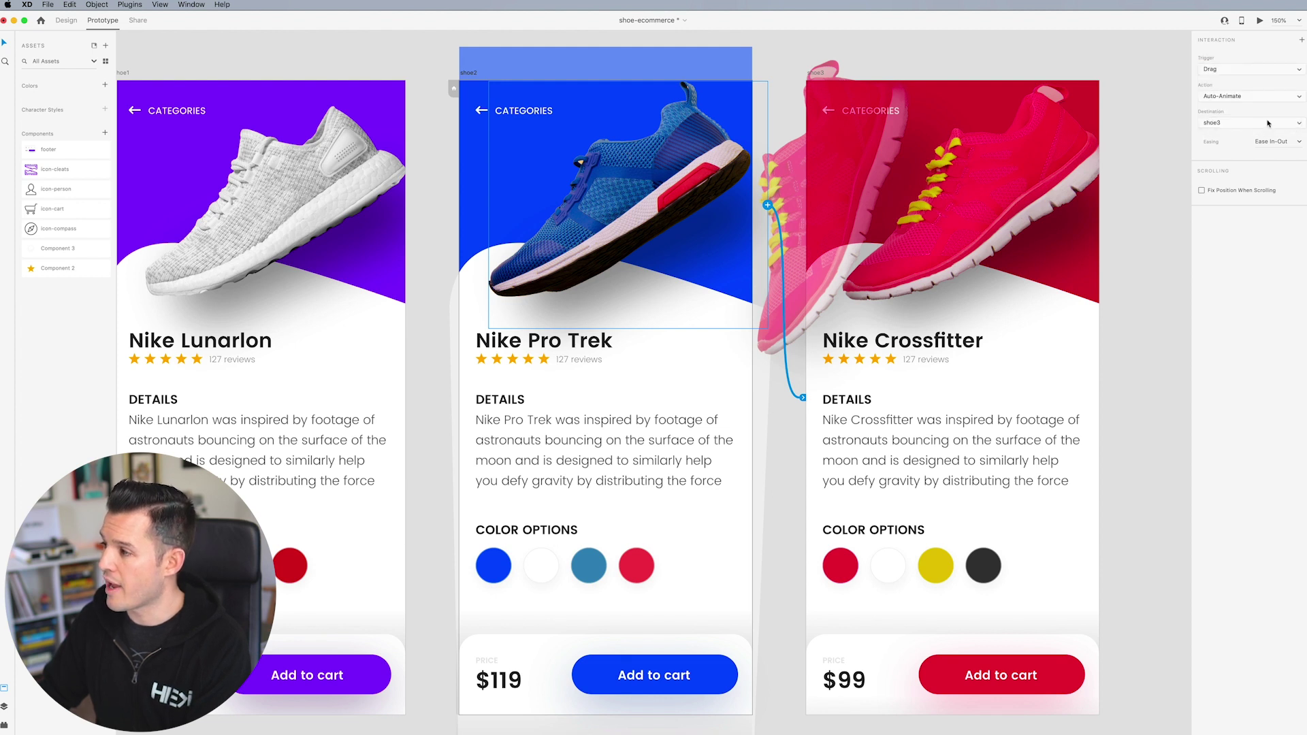
click(1231, 124)
click(1232, 124)
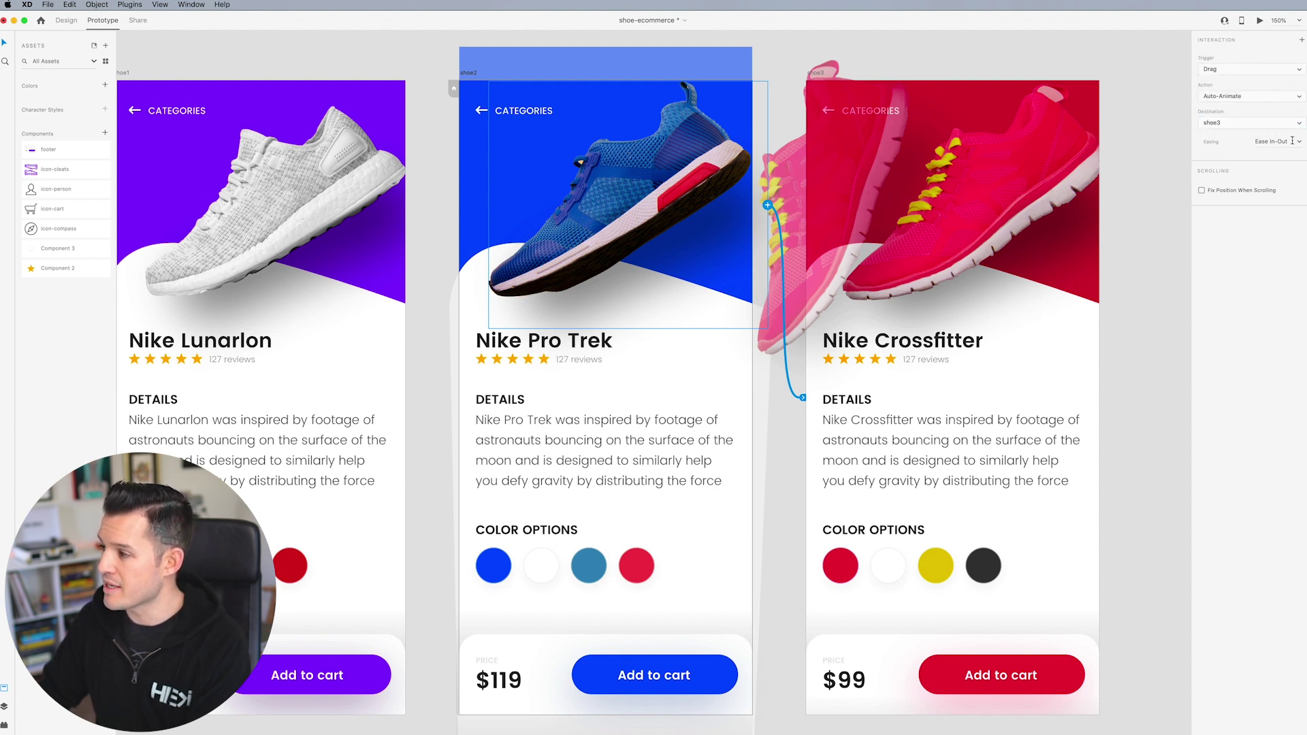
Back in Design mode, save the shoe-ecommerce document.
key(super+1)
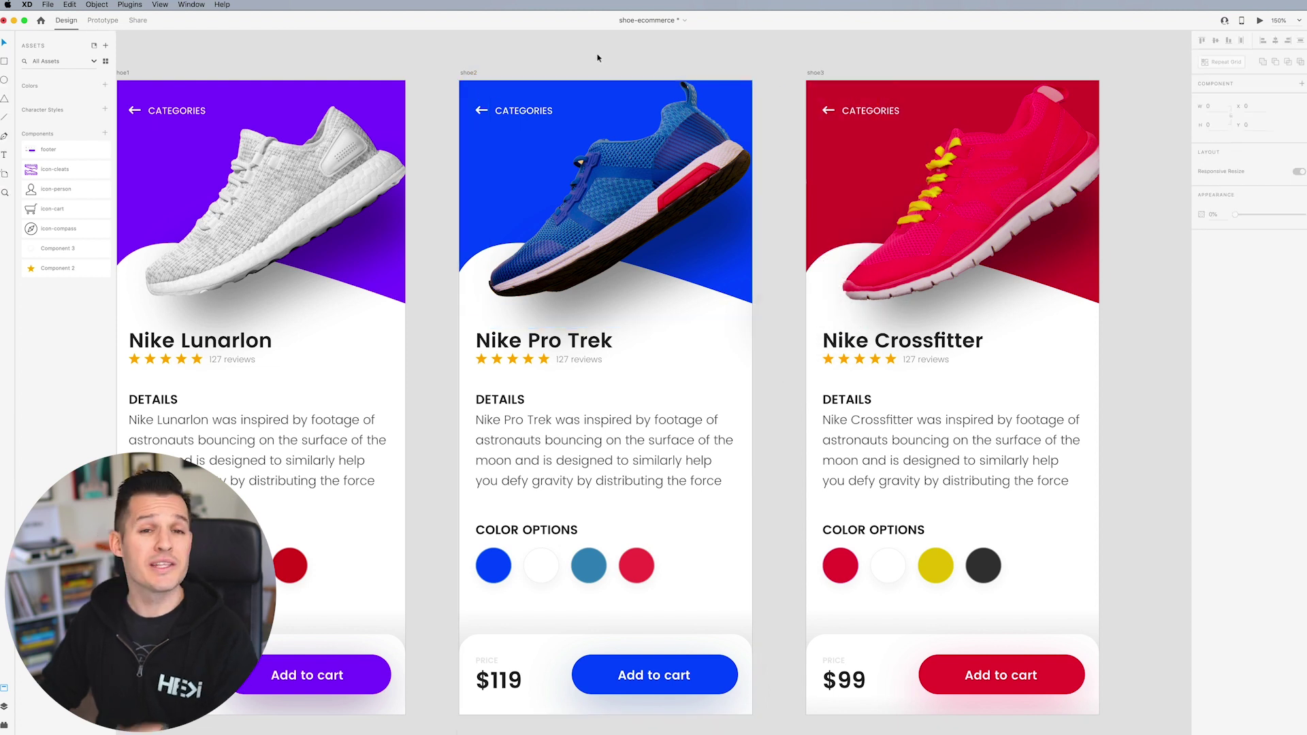
click(658, 164)
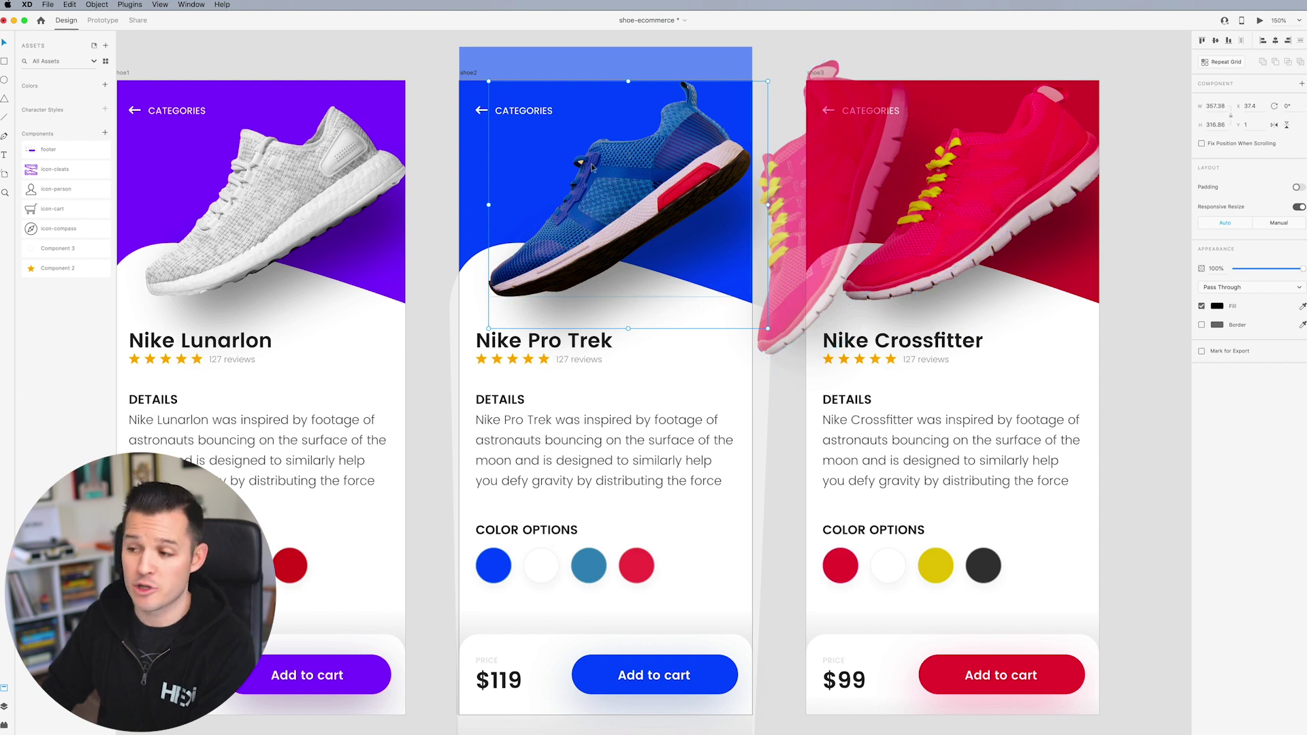
click(826, 38)
scroll(827, 39, up, 1)
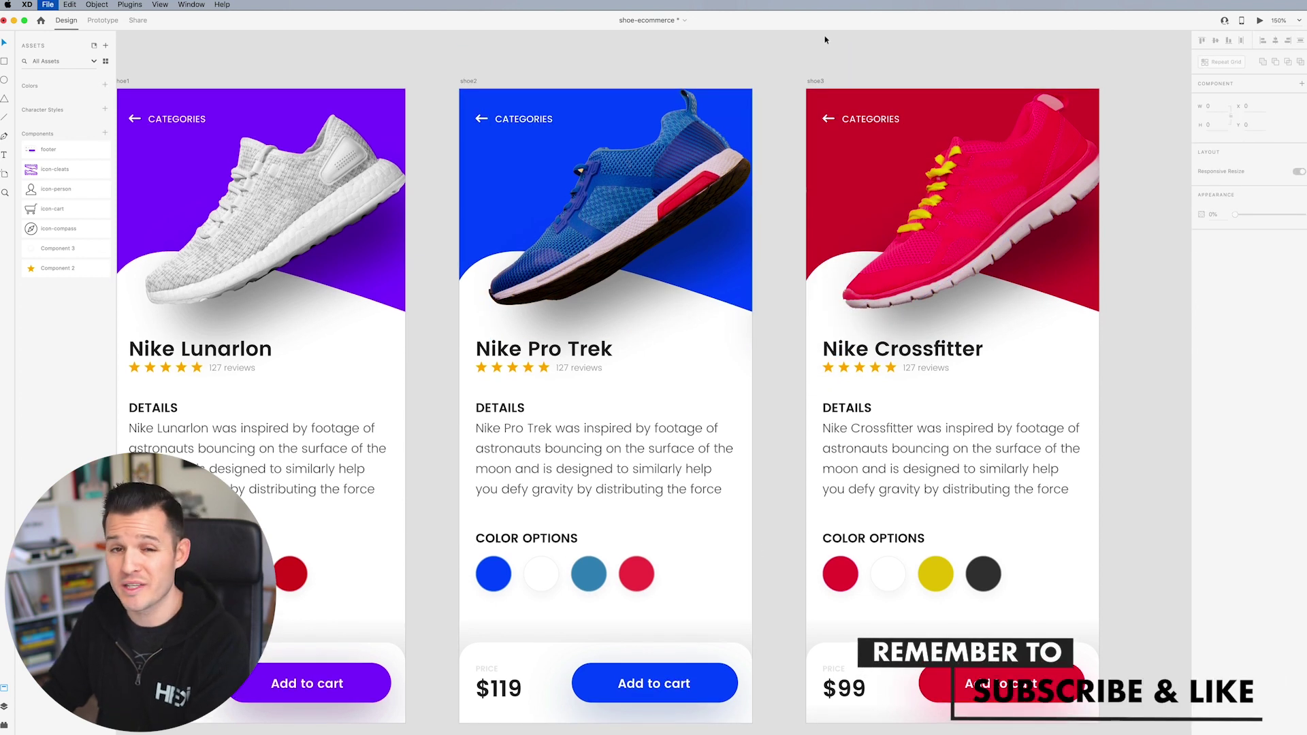
key(super+s)
scroll(788, 126, down, 2)
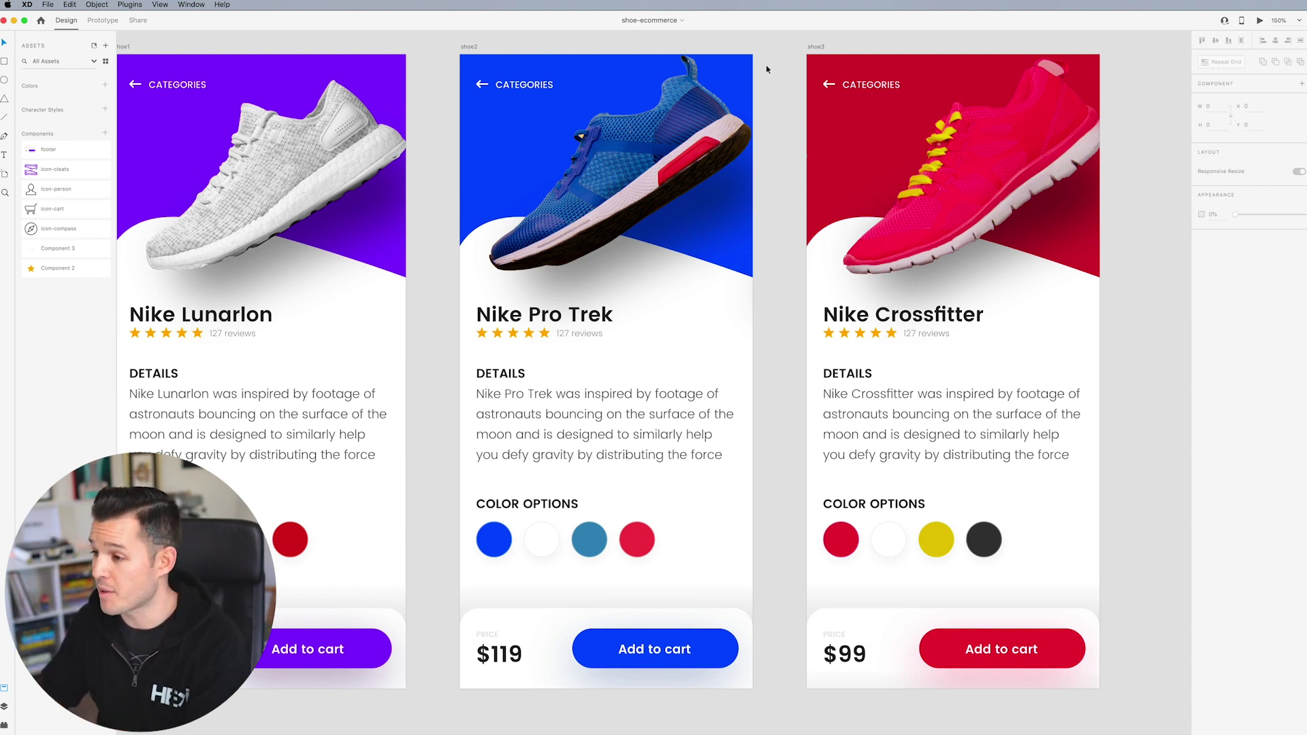
click(671, 115)
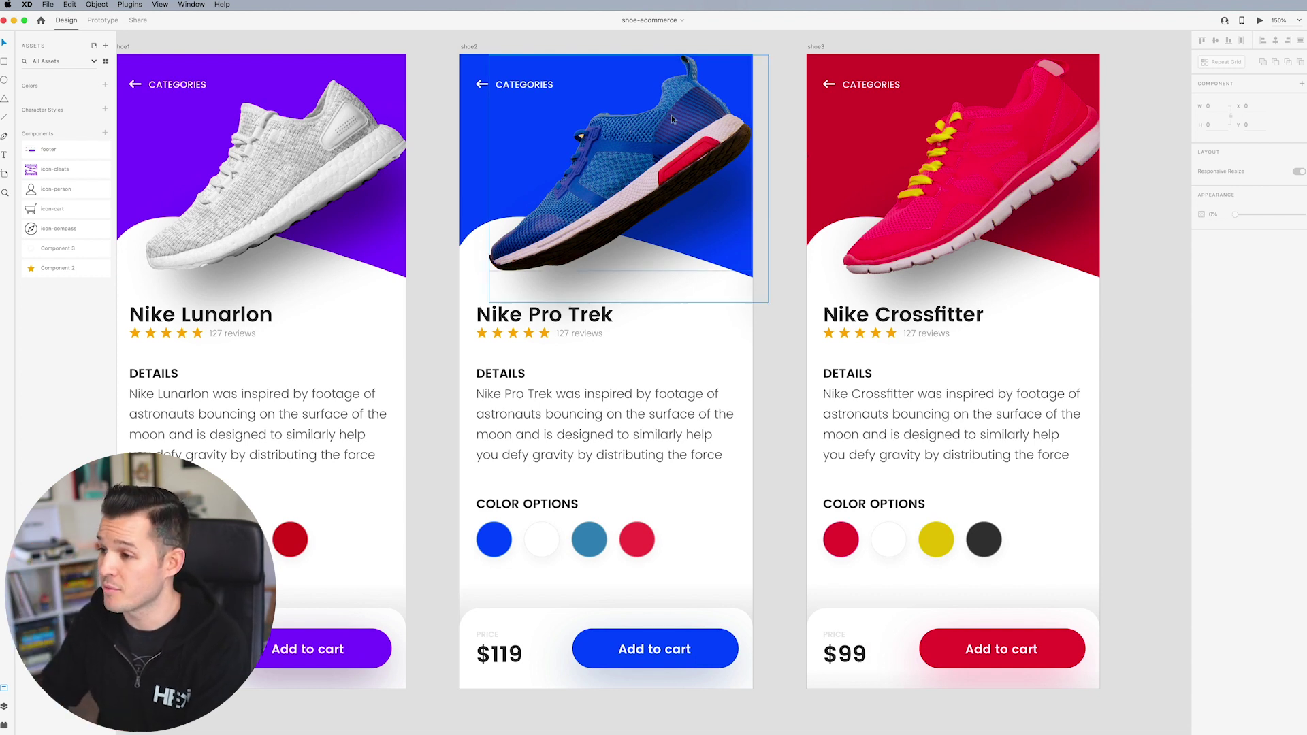
Give the Pro Trek shoe image a Keys & Gamepad trigger on the N key.
click(102, 20)
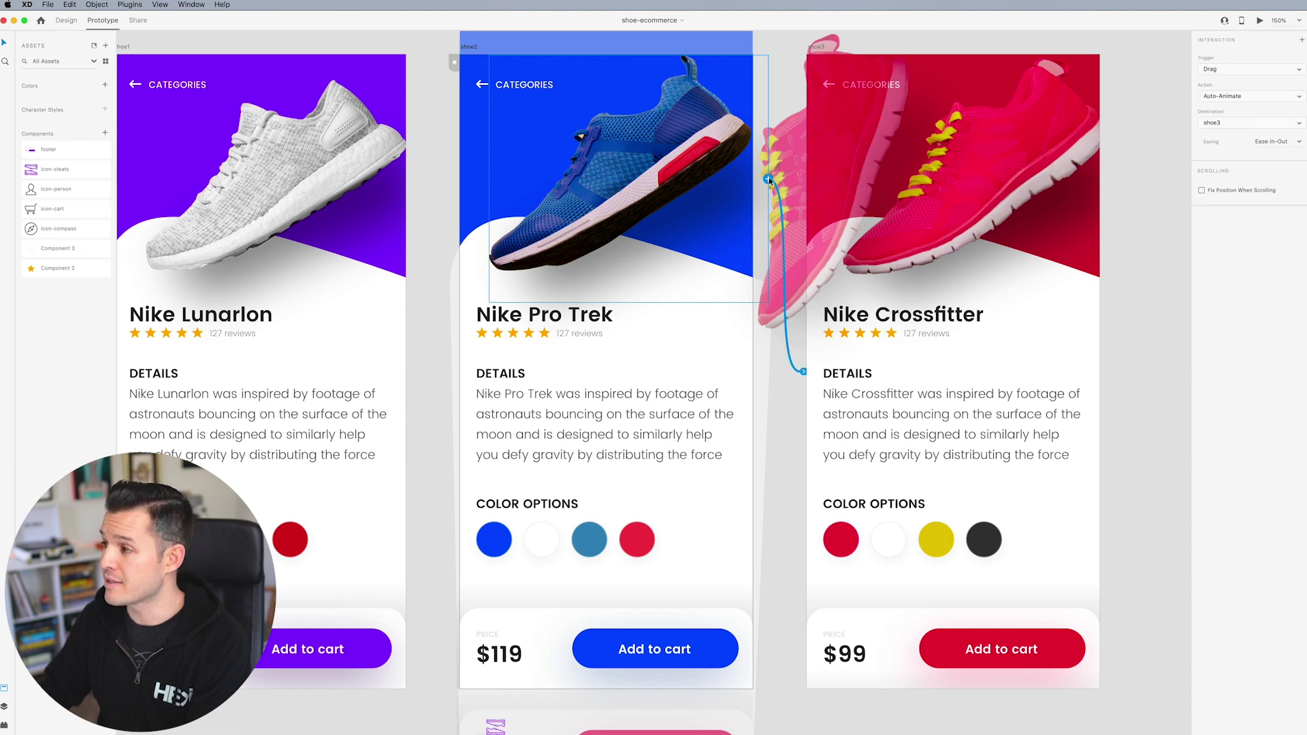
click(1226, 69)
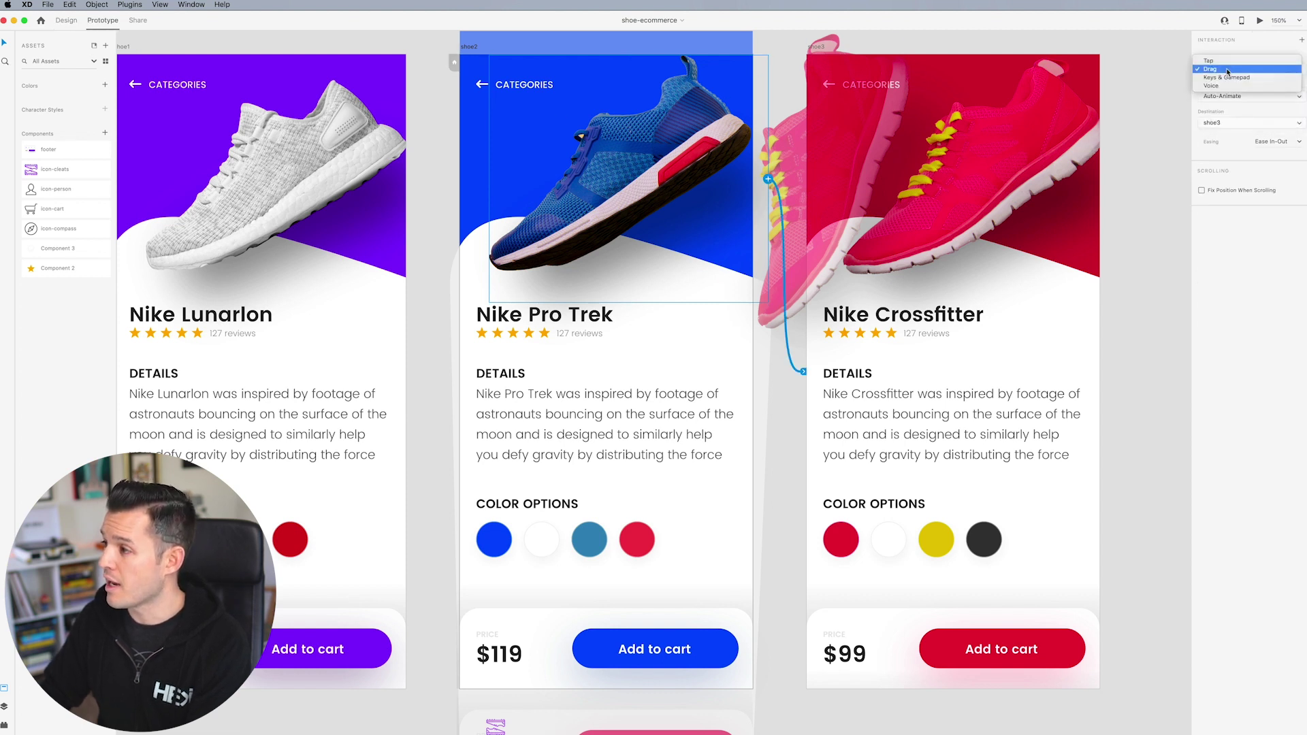
click(1228, 77)
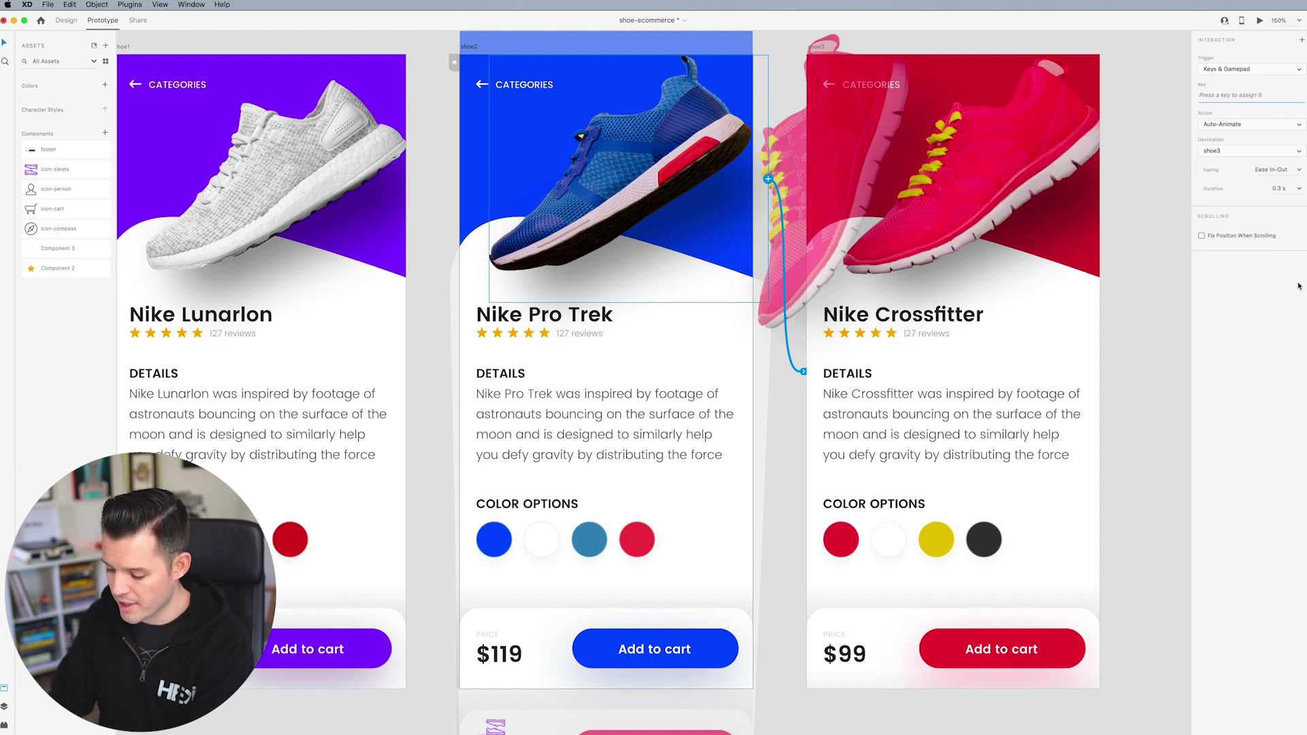
key(n)
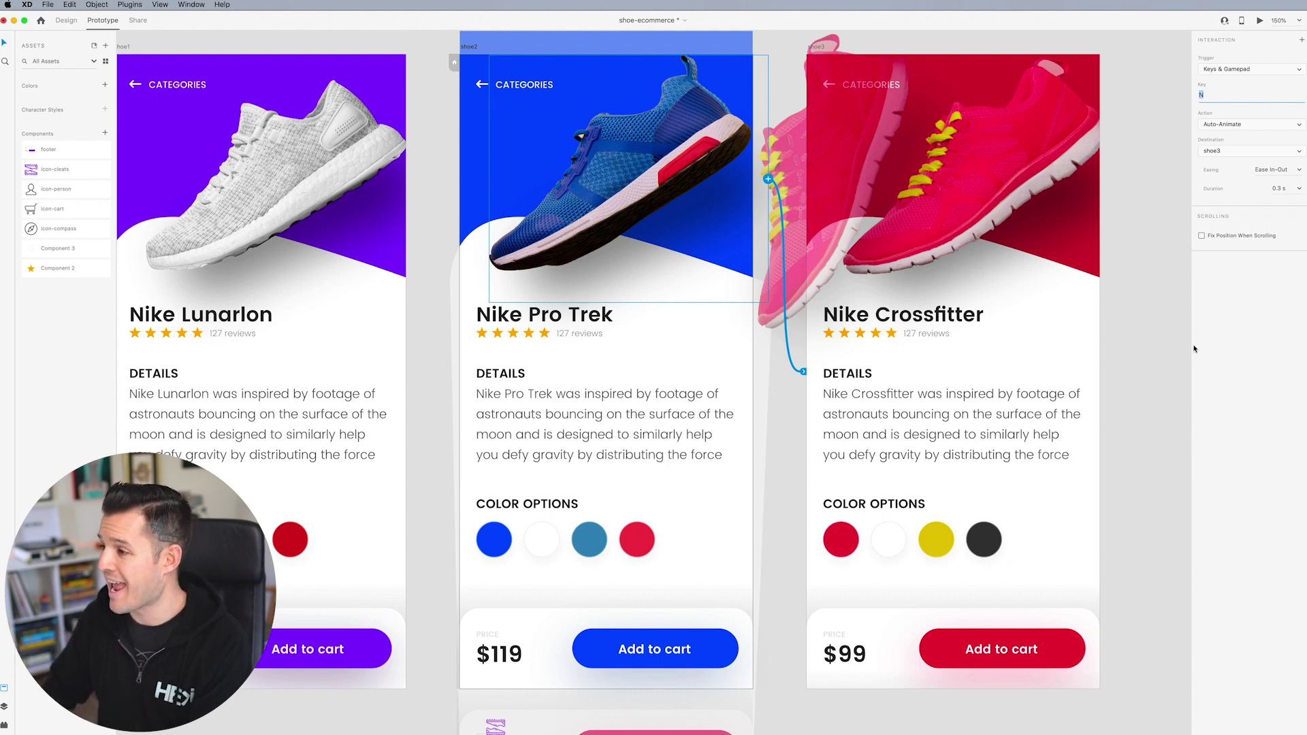
Preview from the shoe2 artboard, testing the move to Nike Crossfitter, then reselect the Pro Trek image.
click(1143, 317)
click(465, 47)
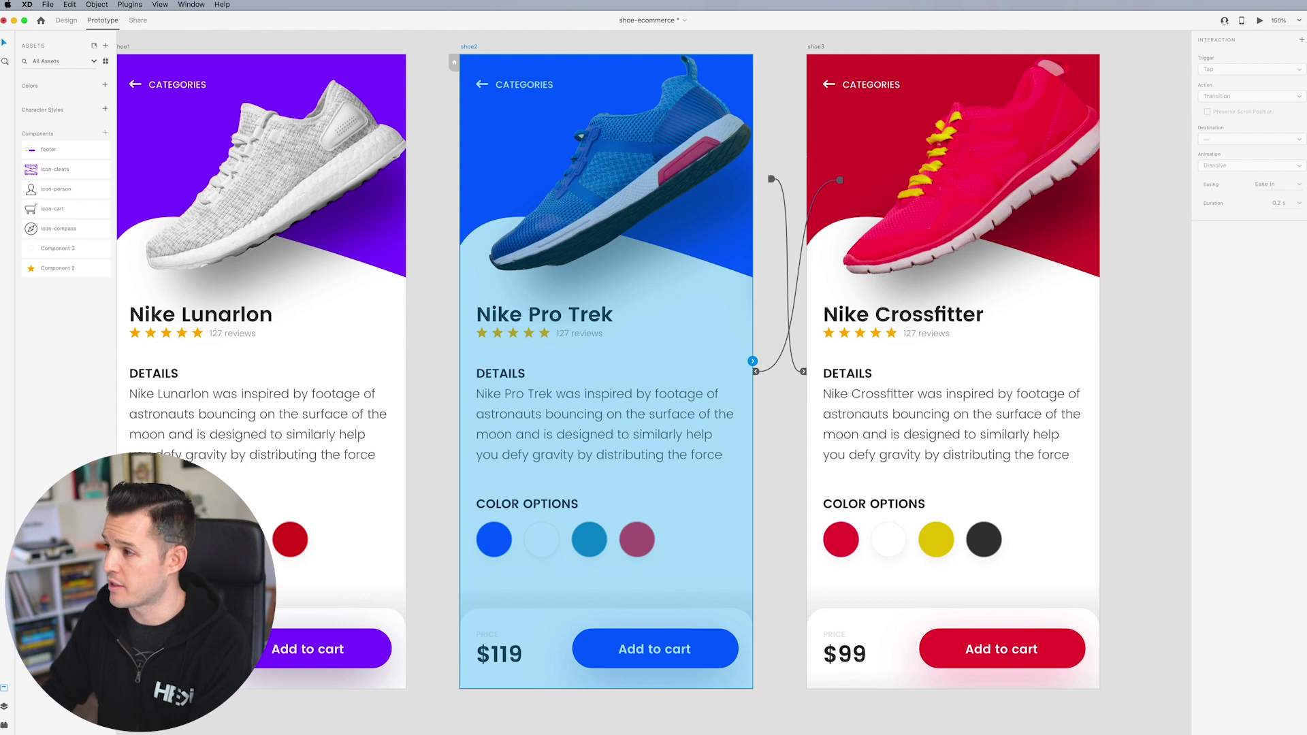
click(1257, 23)
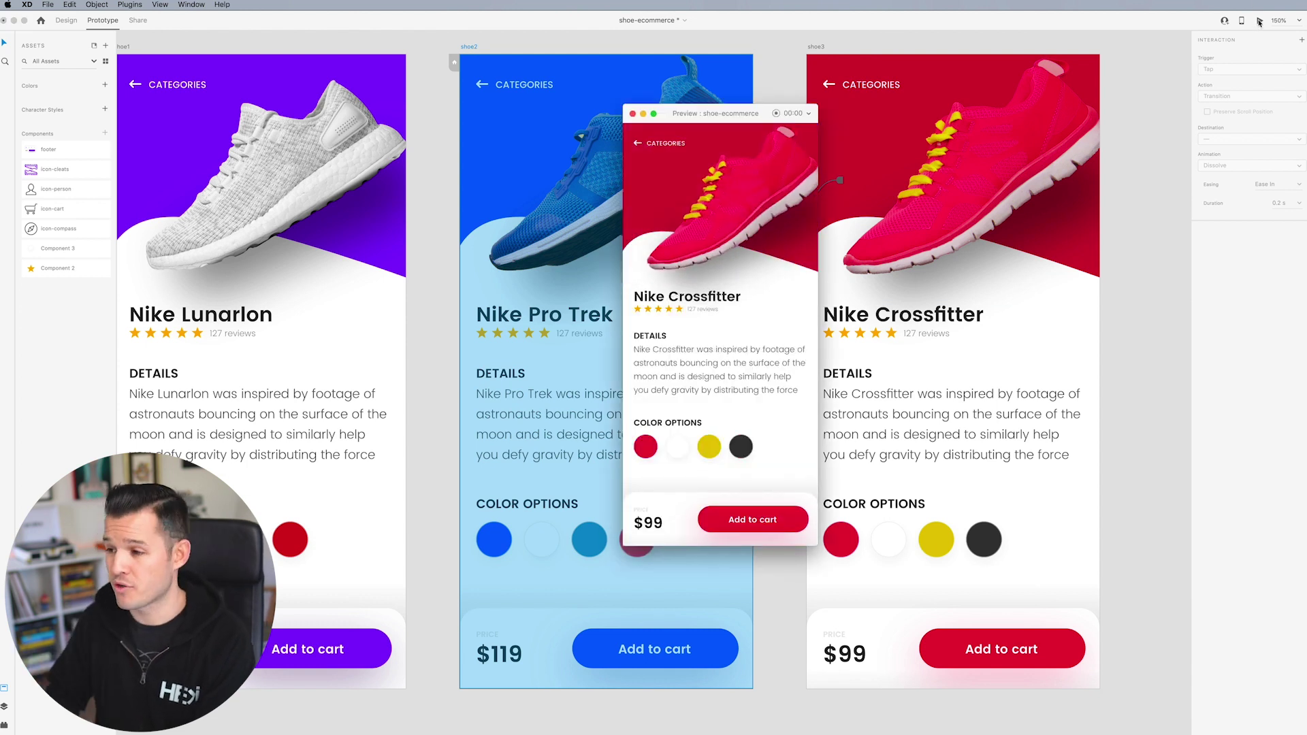
click(687, 216)
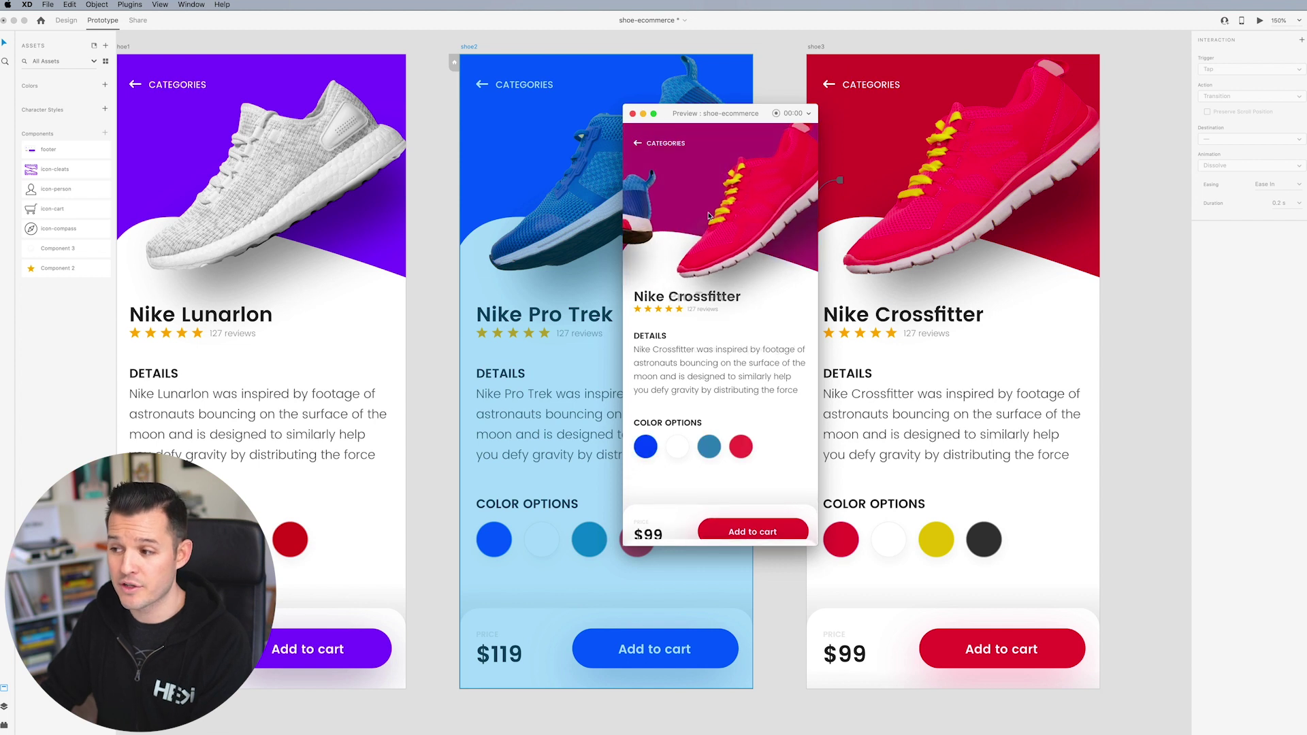
click(689, 218)
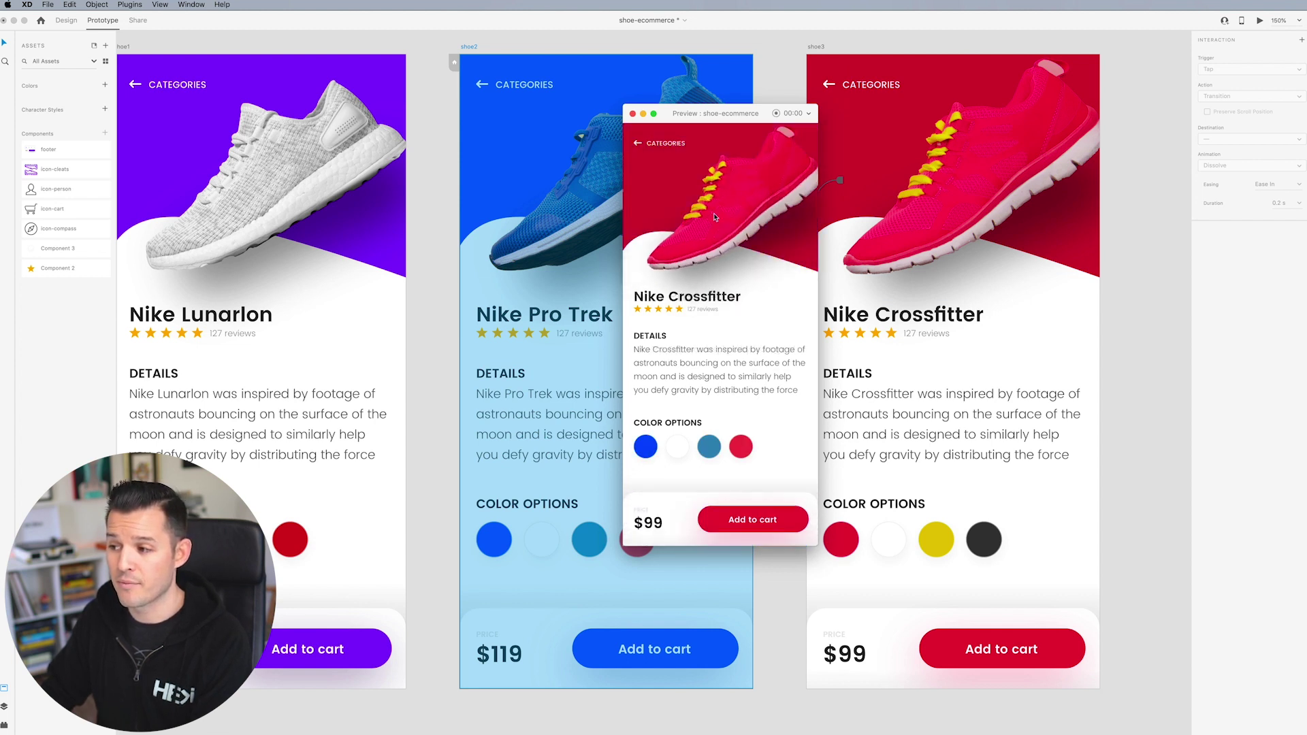
click(714, 217)
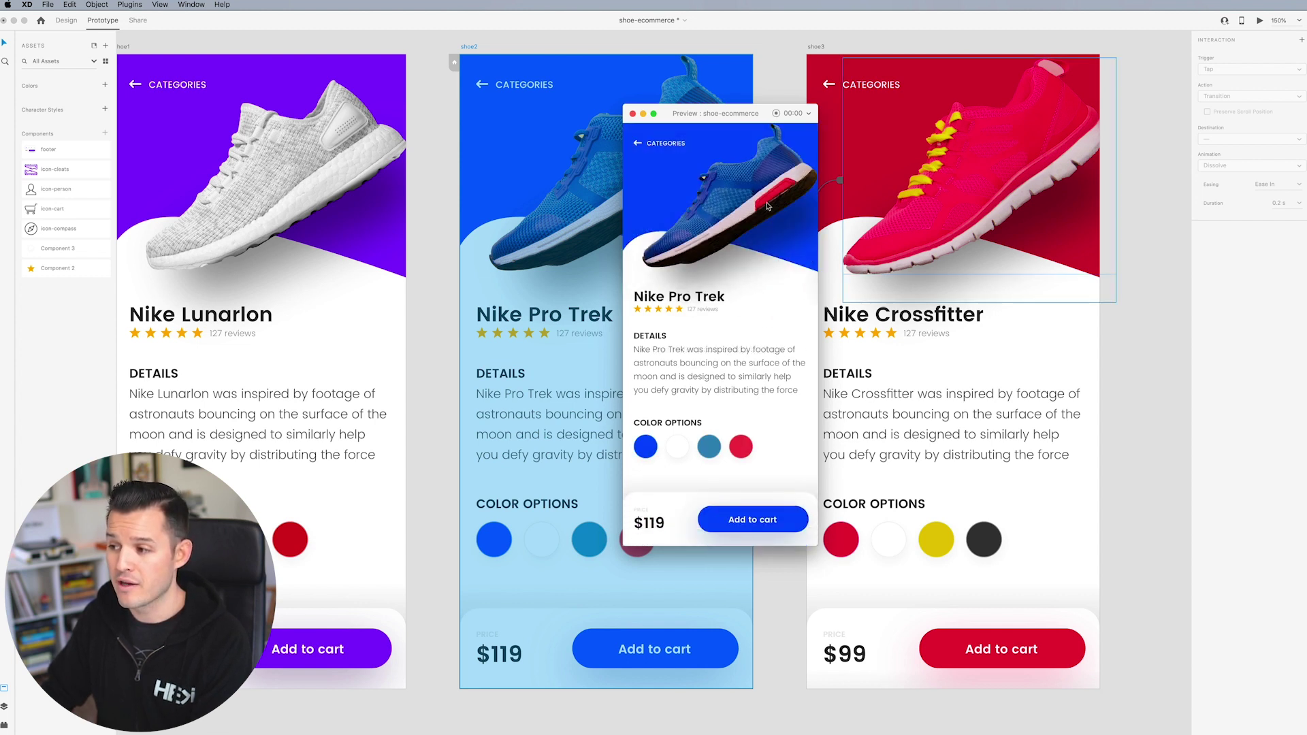
click(741, 203)
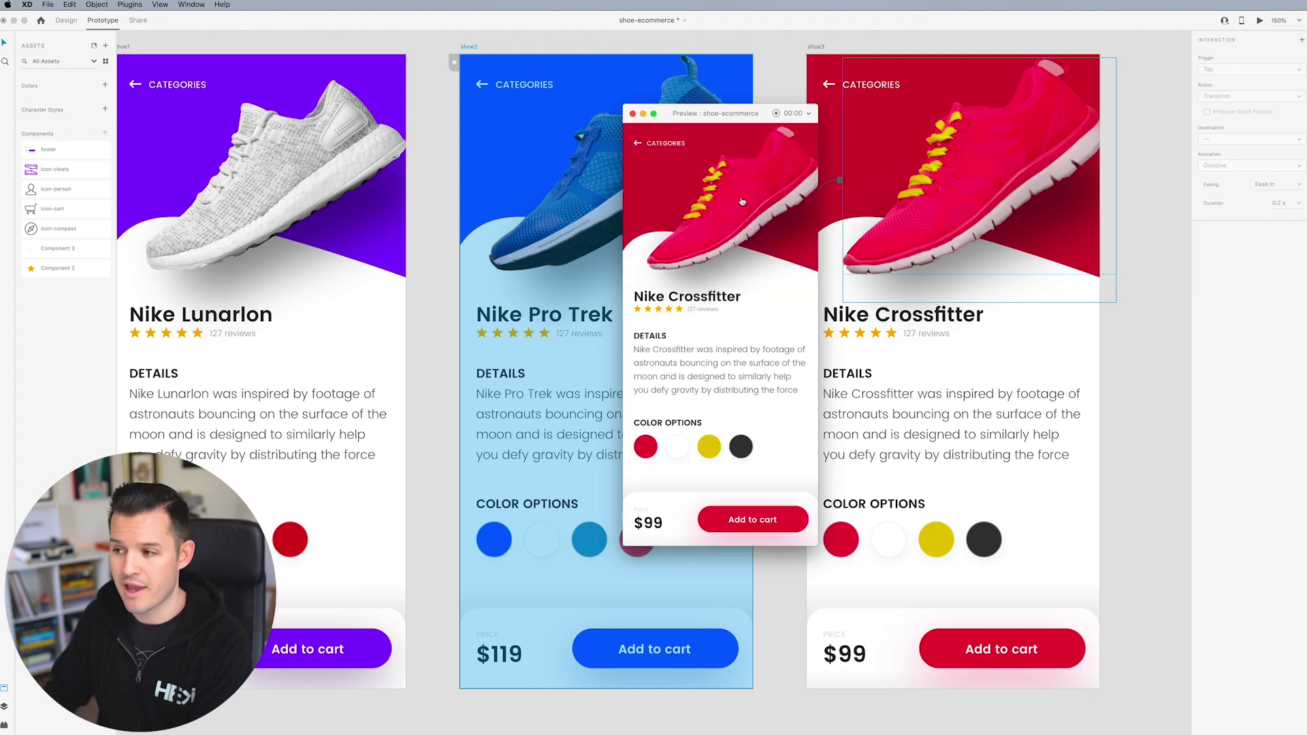
click(633, 114)
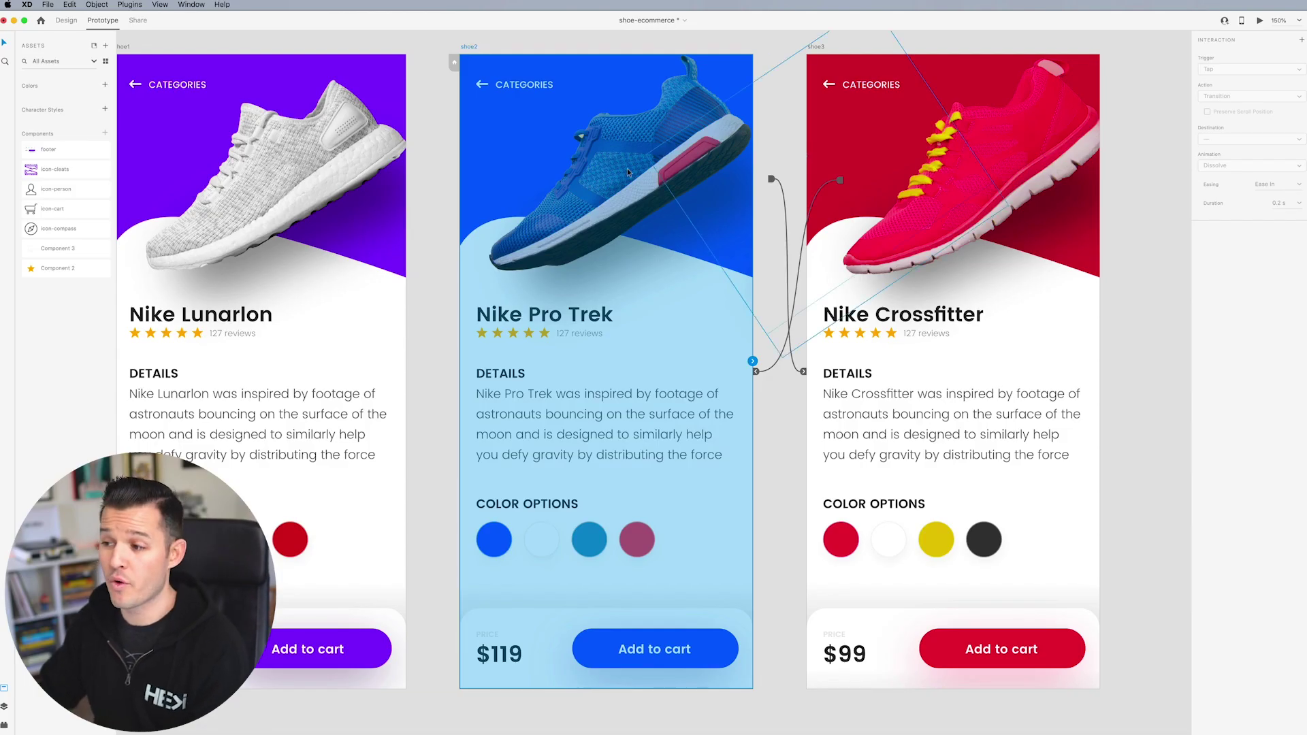
click(624, 169)
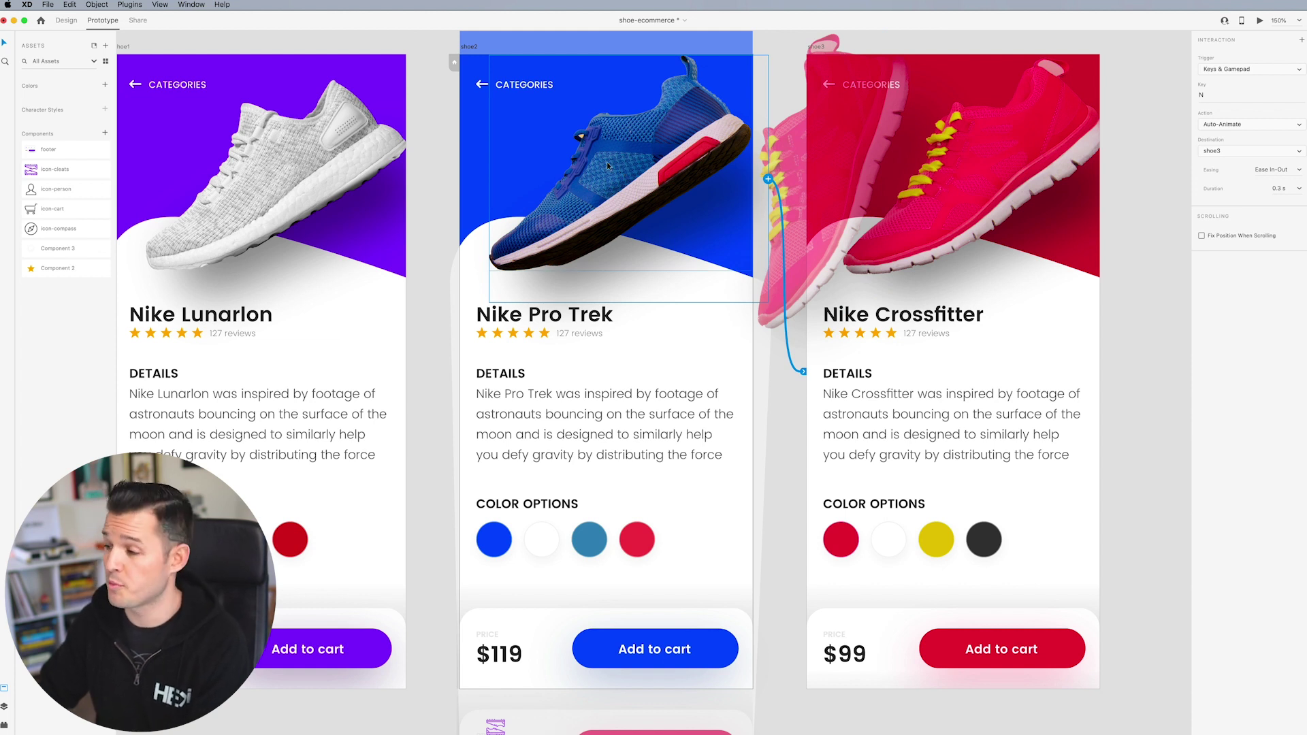
Switch the Pro Trek image's trigger to Voice with the command 'next shoe'.
click(1250, 70)
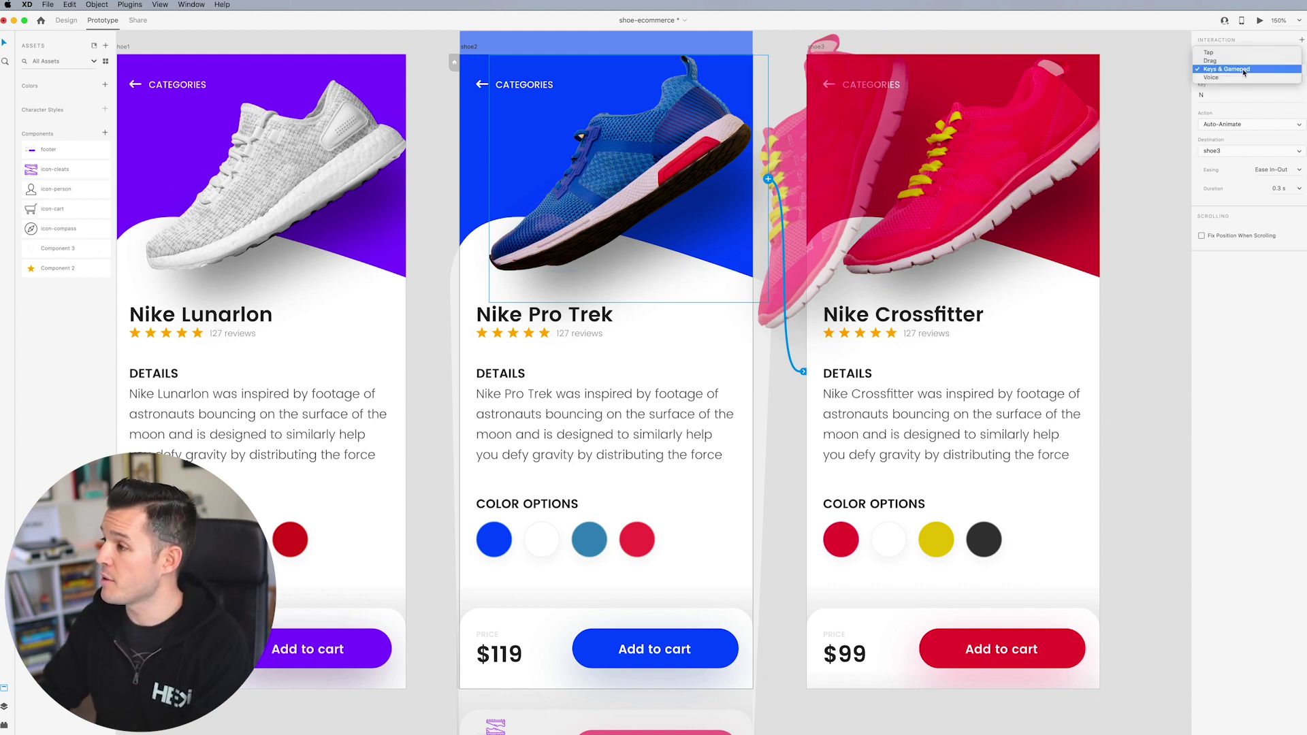
click(1252, 82)
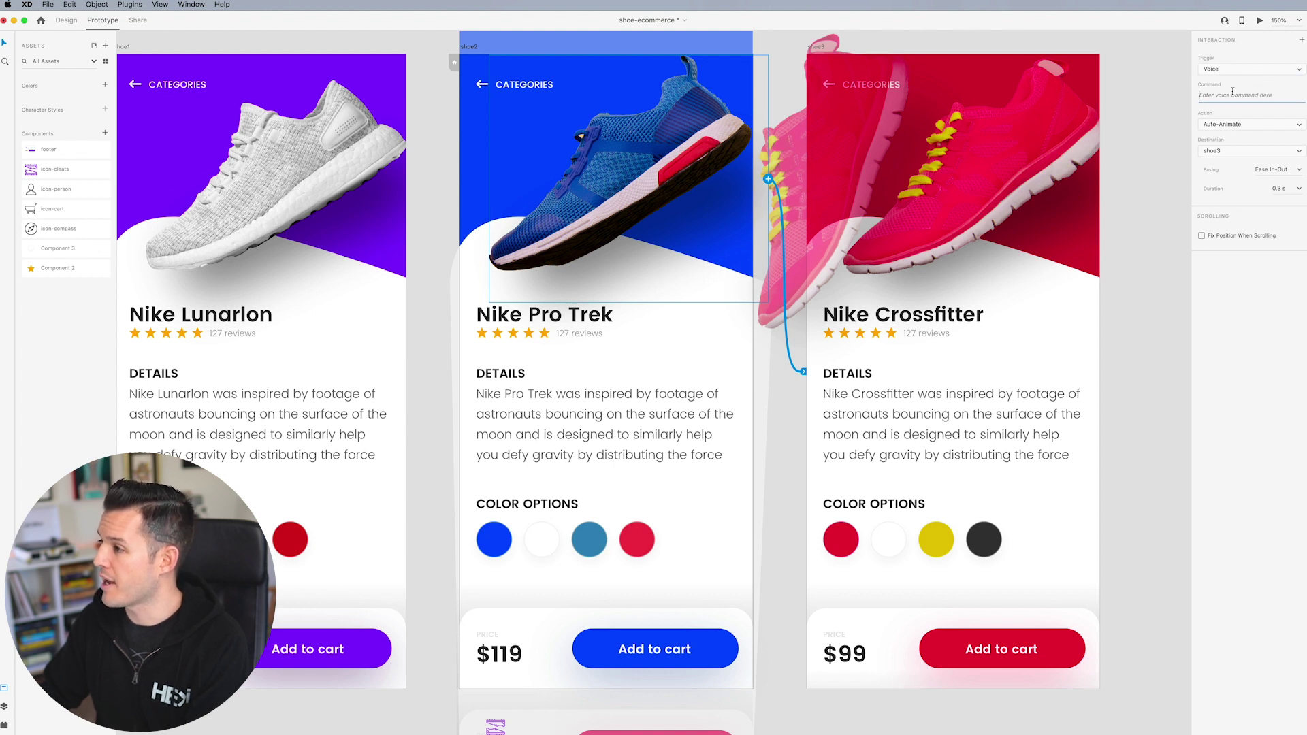
click(1232, 93)
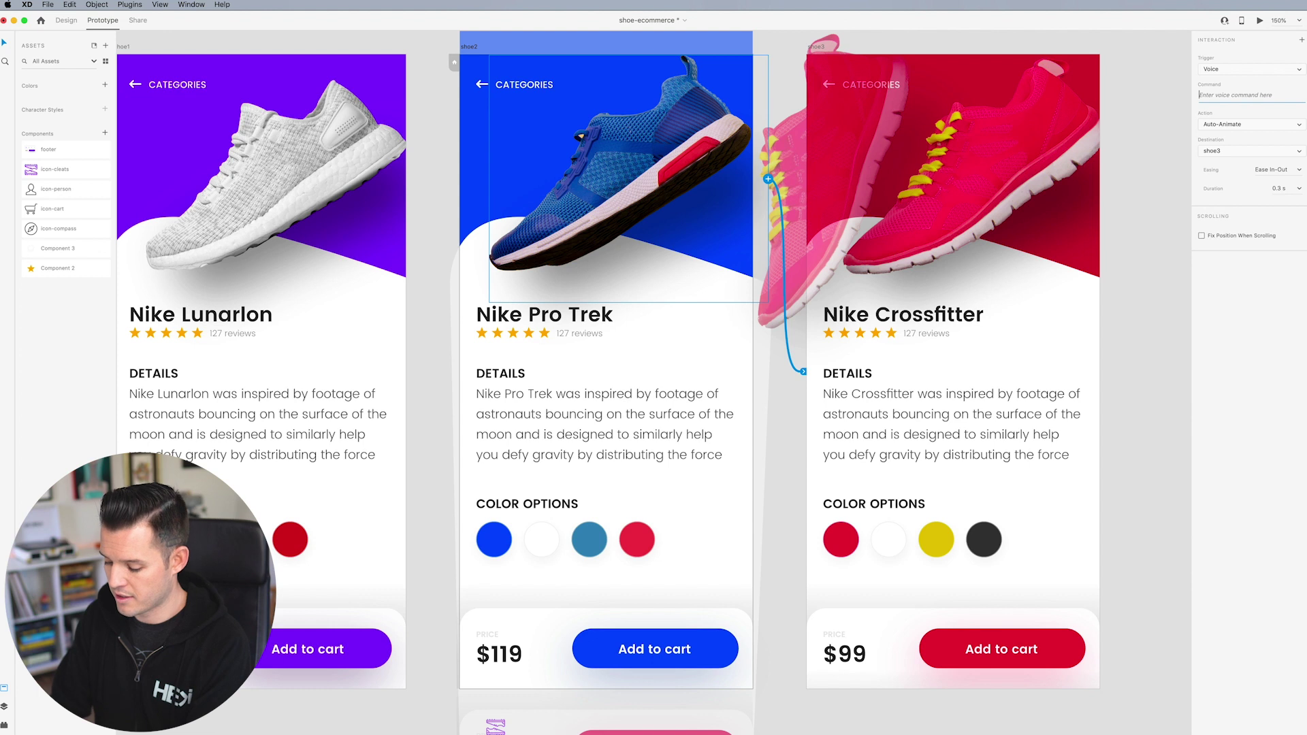
text(next shoew)
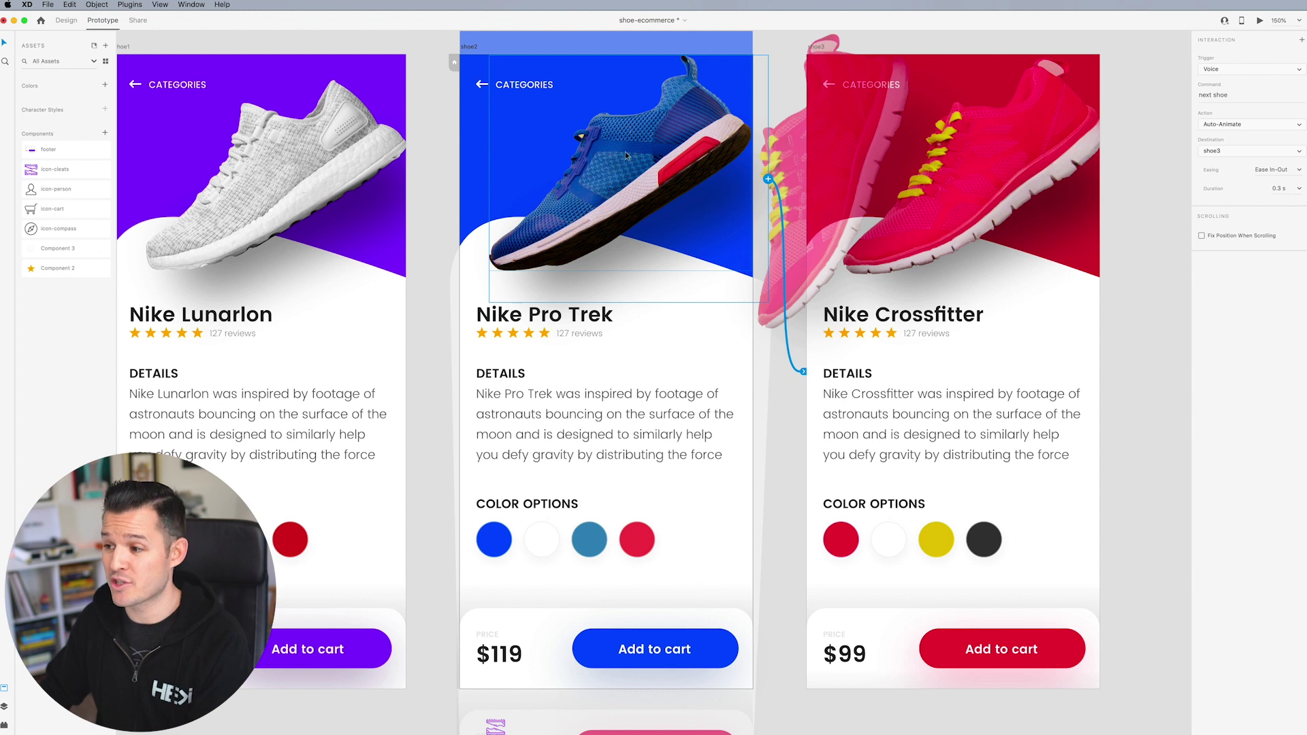
click(1260, 21)
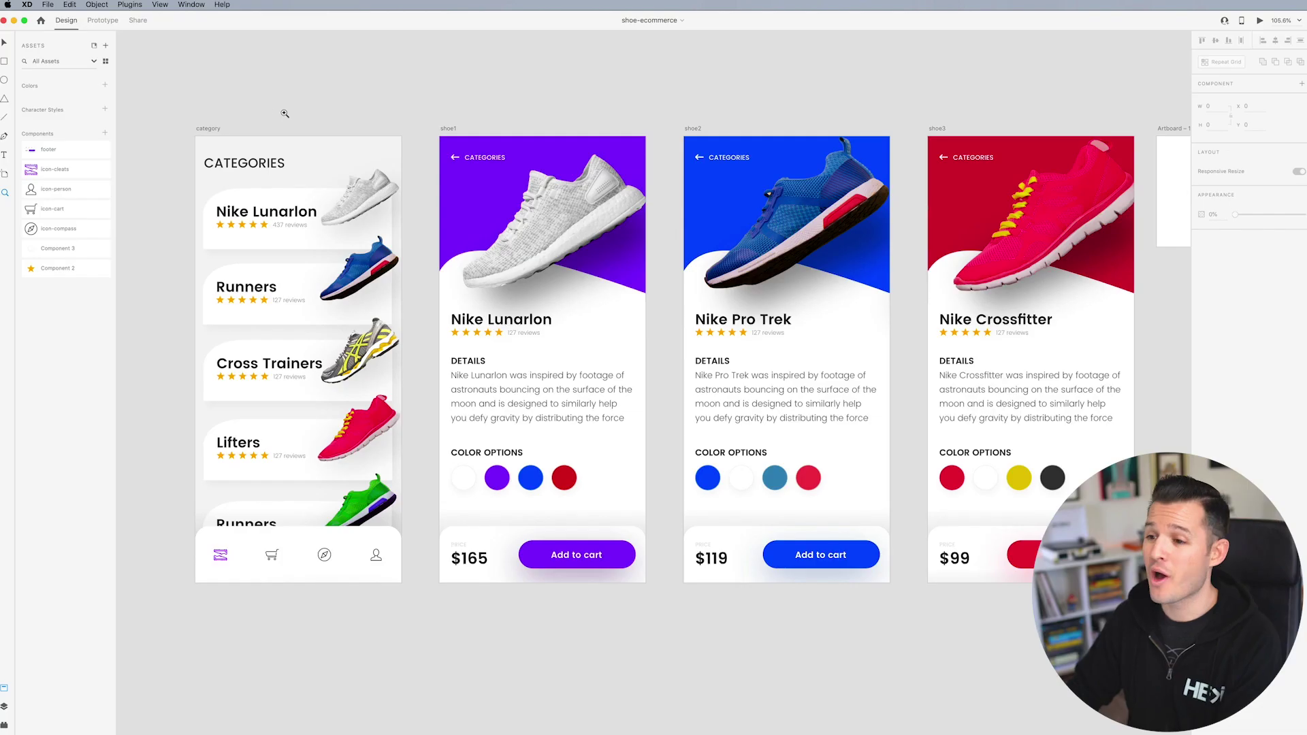
Try the 'next shoe' voice command in the preview, then close it and return to the design canvas.
drag(281, 103, 282, 101)
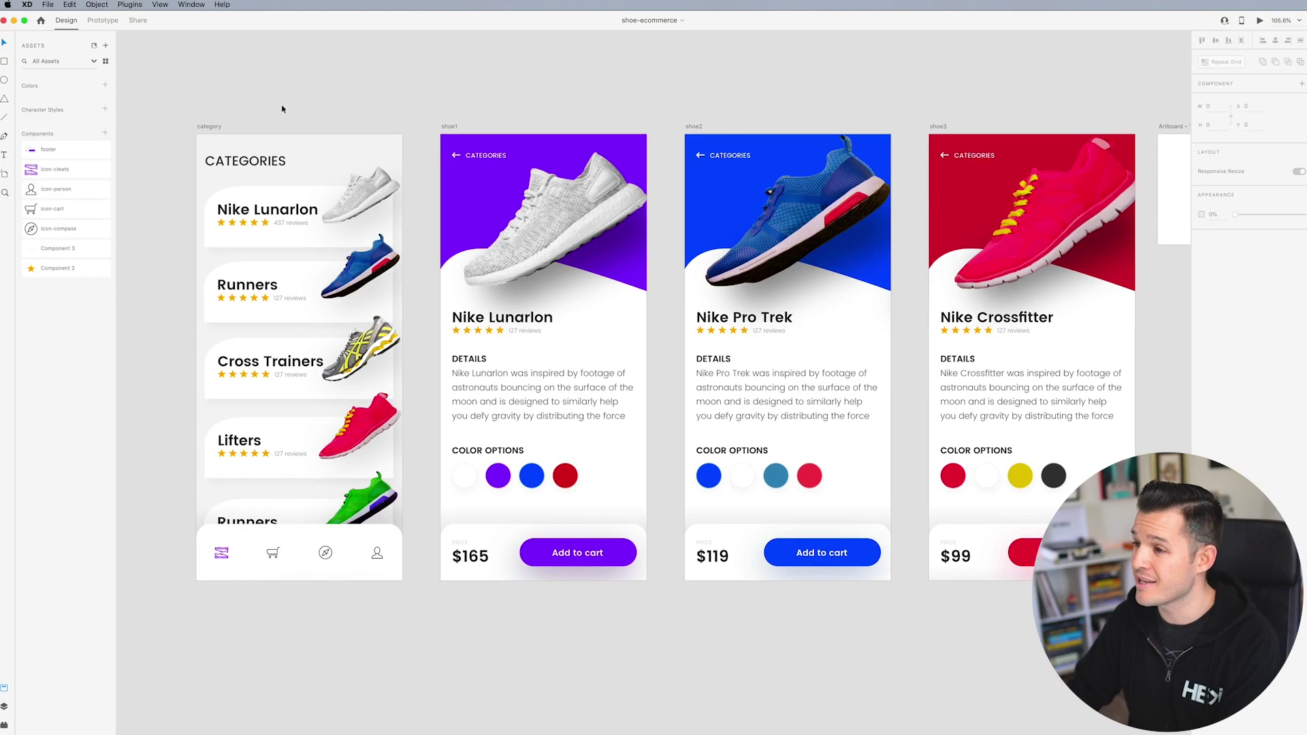
Start a new share link titled shoe-ecommerce with the Design Review view setting.
click(138, 21)
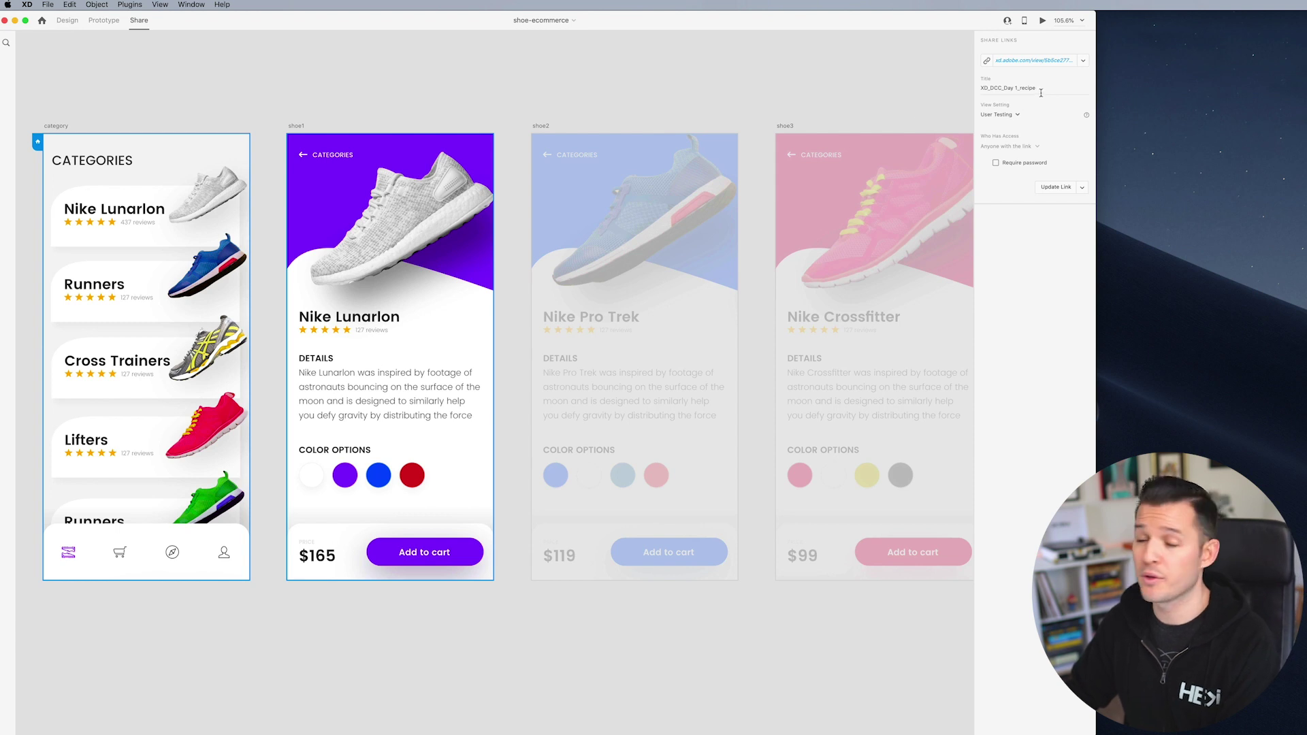
click(1083, 60)
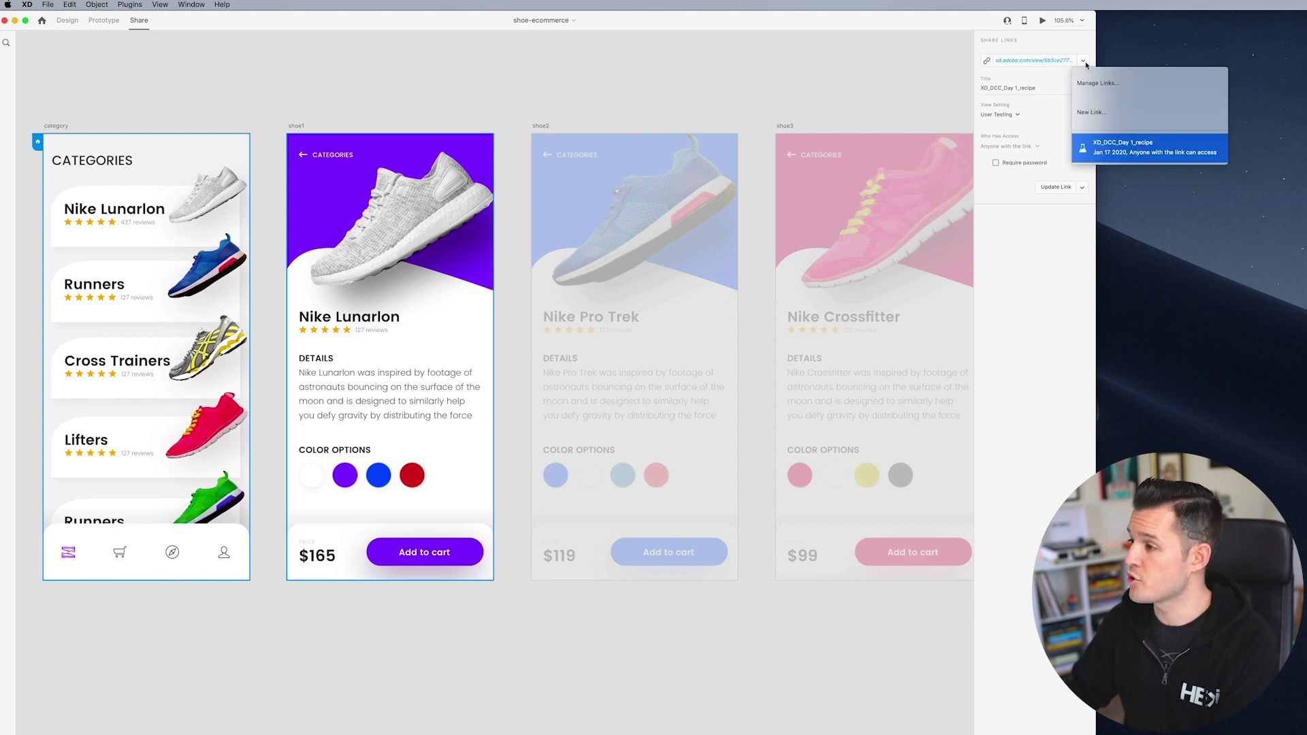
click(1106, 115)
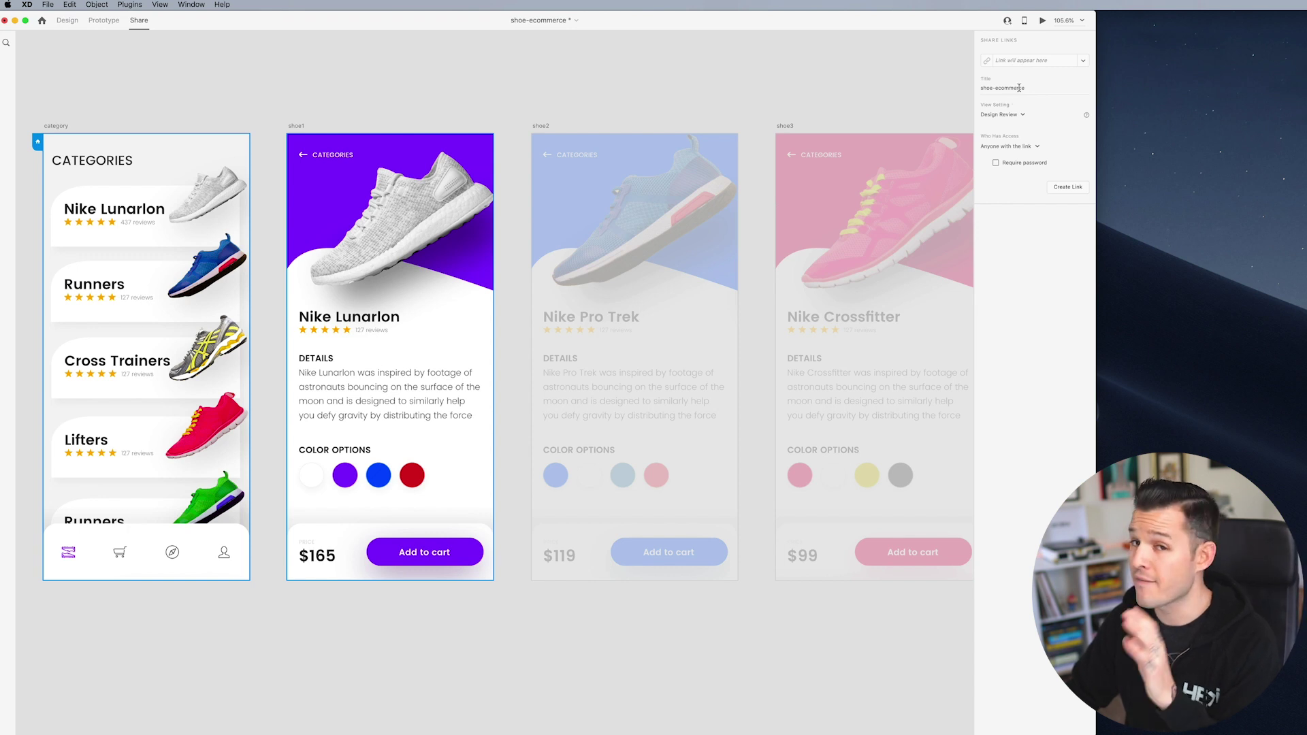
drag(1026, 87, 965, 84)
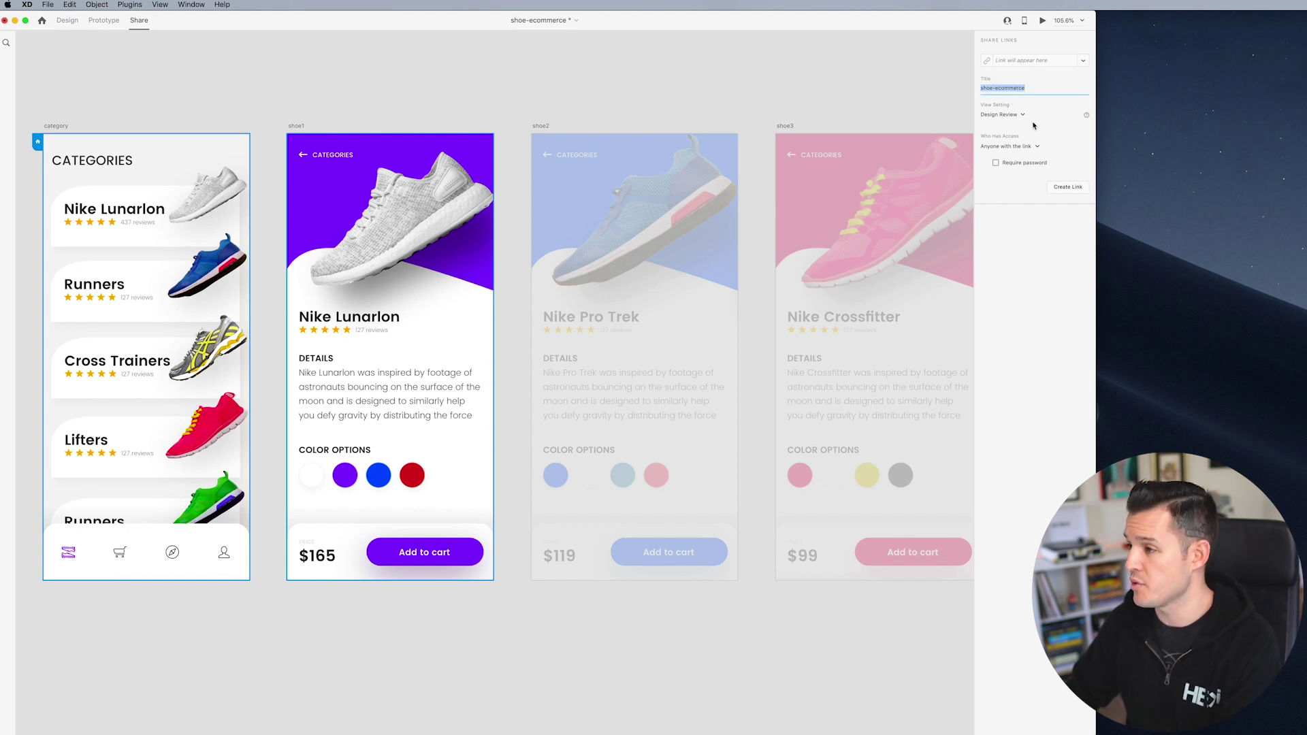
click(1004, 115)
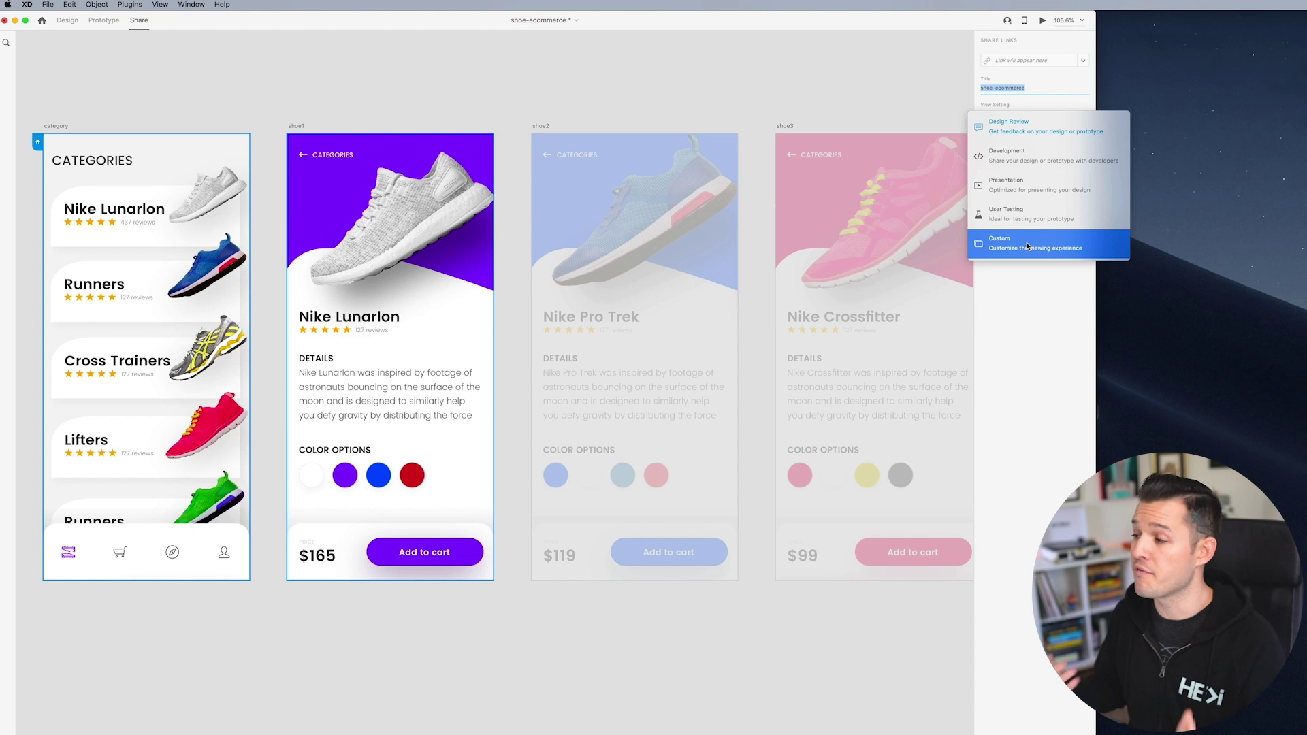
click(1025, 127)
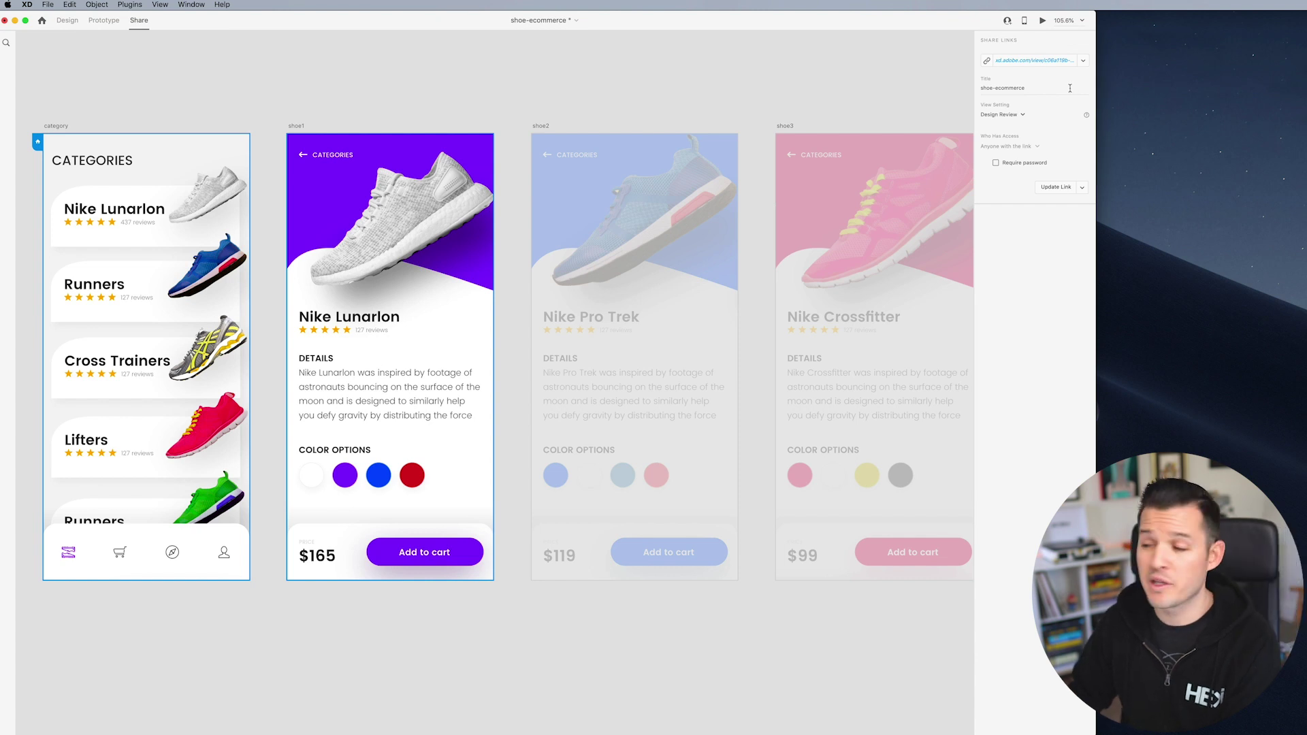
Open the share link in the browser and click through Nike Lunarlon and the other prototype screens.
click(1033, 60)
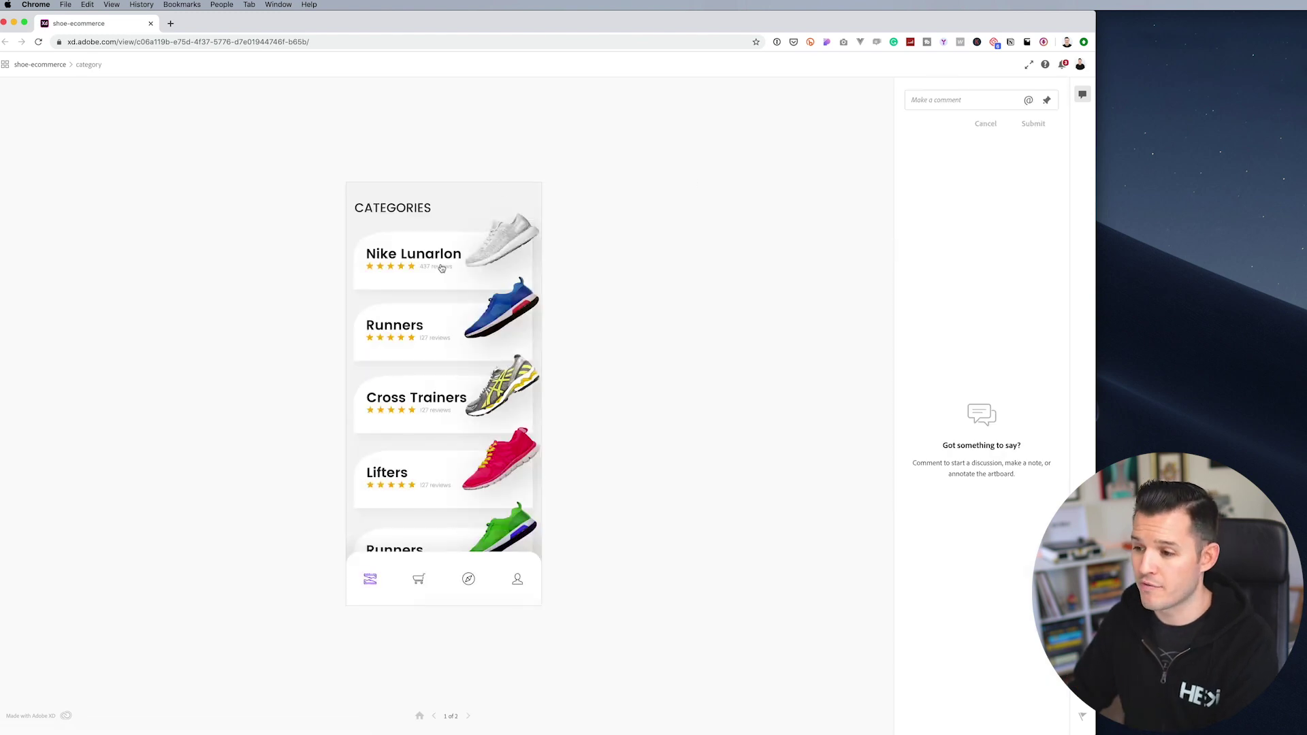
click(441, 269)
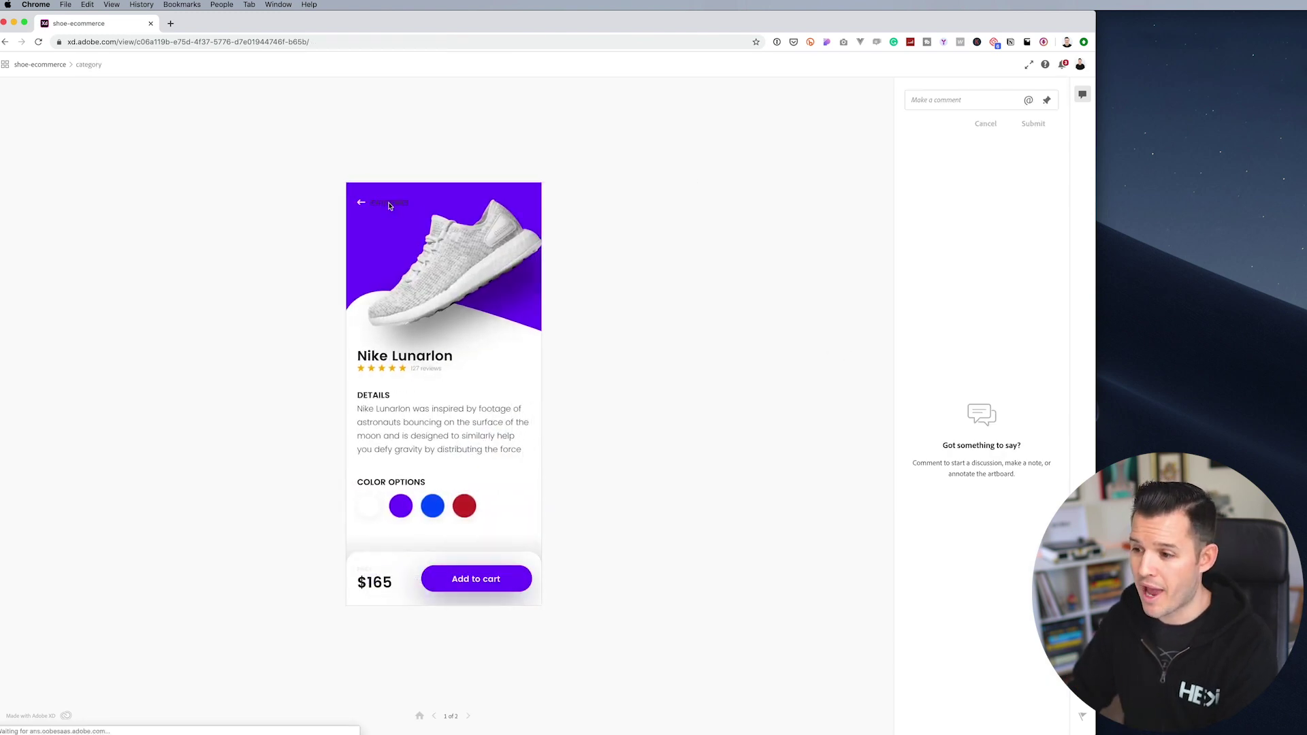
click(390, 206)
click(469, 716)
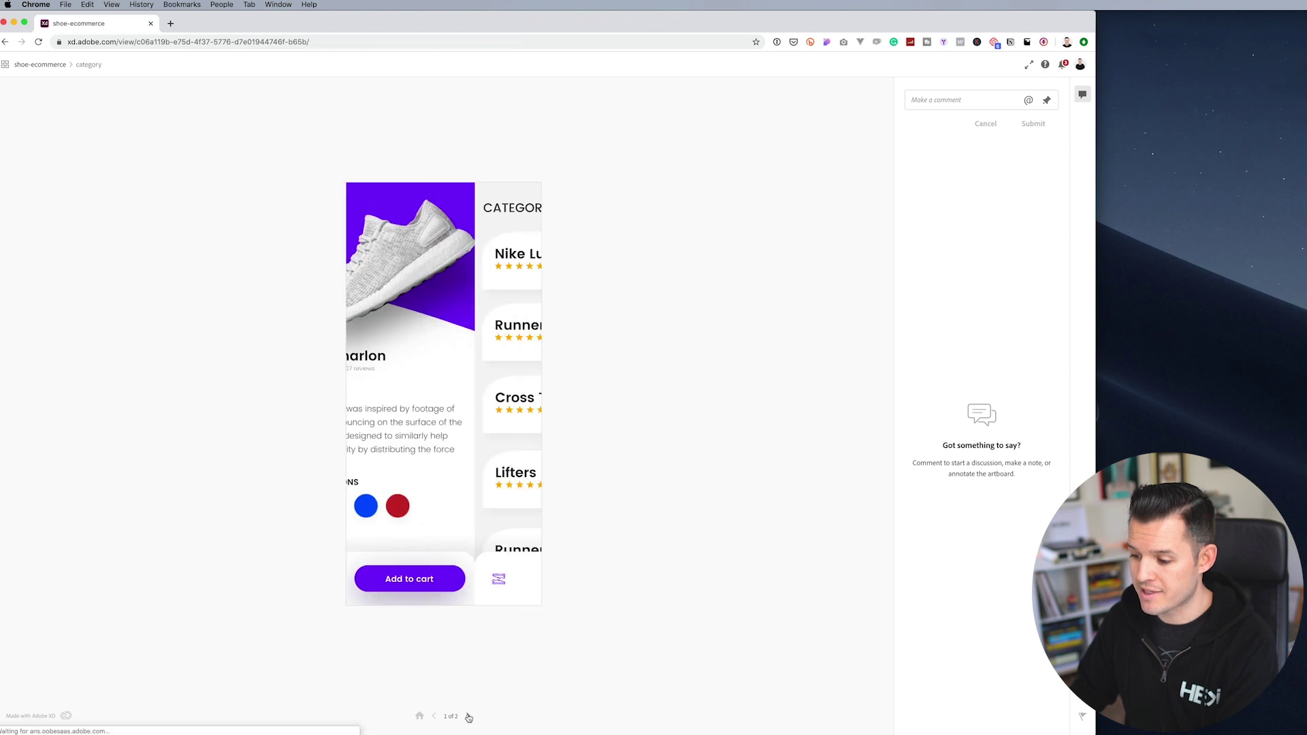
click(468, 716)
click(468, 716)
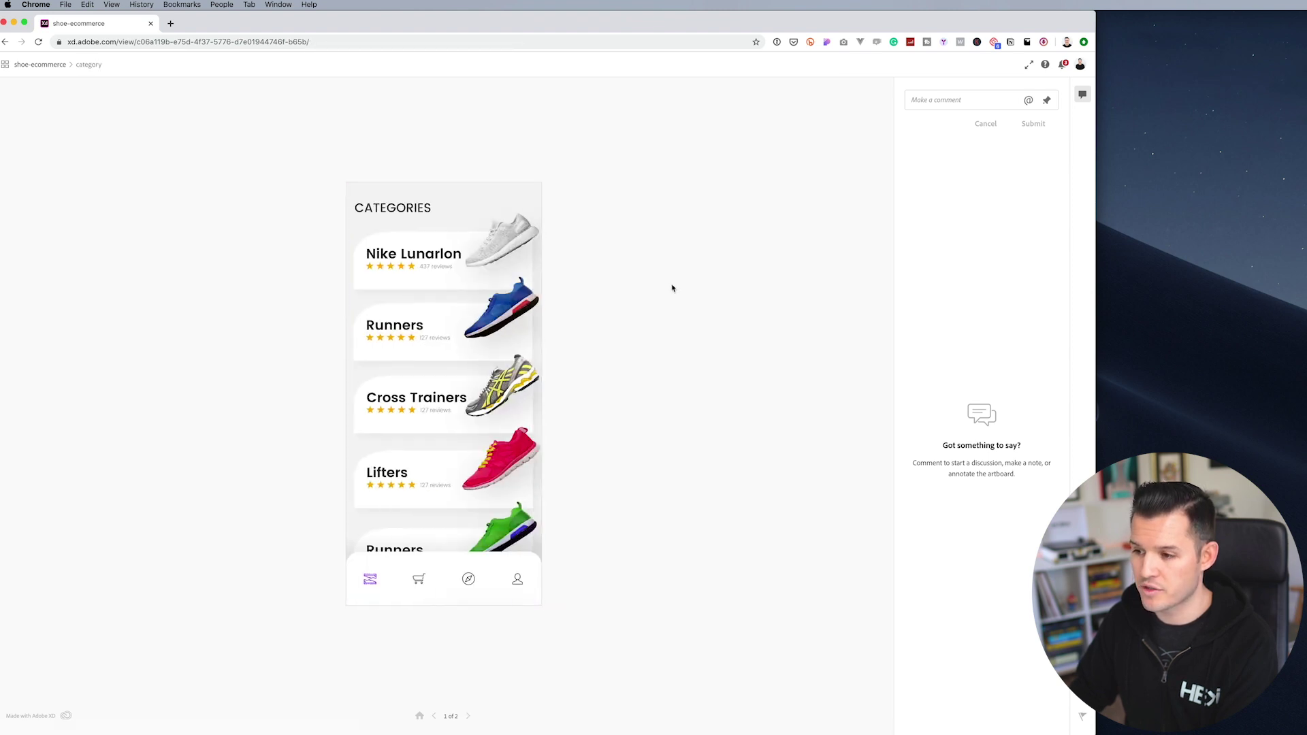
Pin the comment 'i like that' on the Nike Lunarlon card.
click(1047, 100)
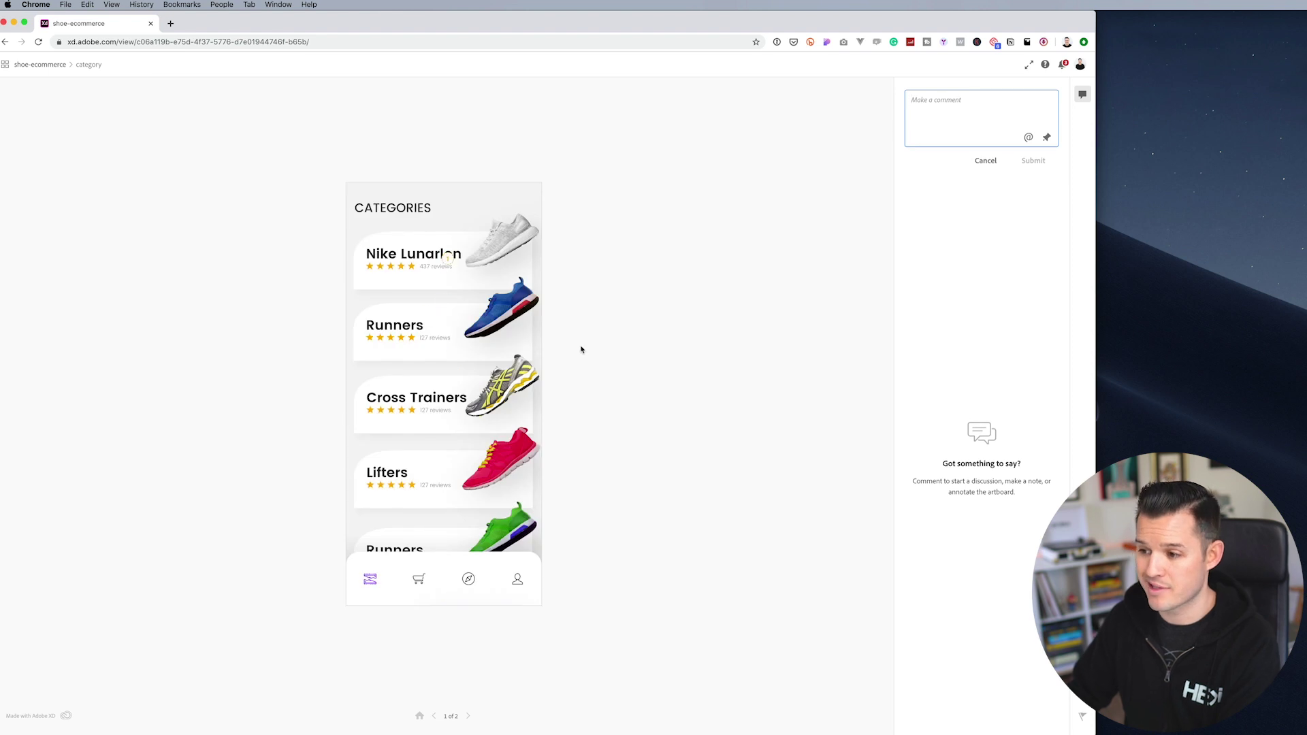
text(i like that)
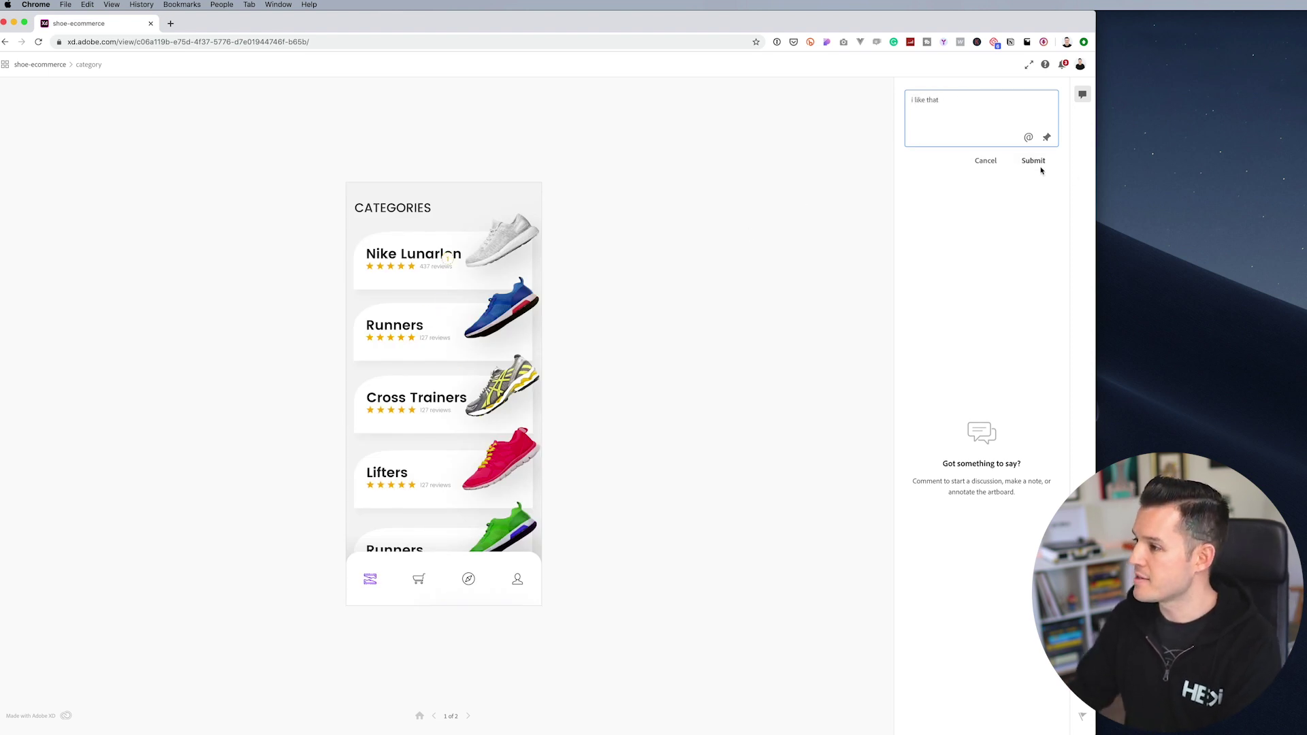
click(1034, 161)
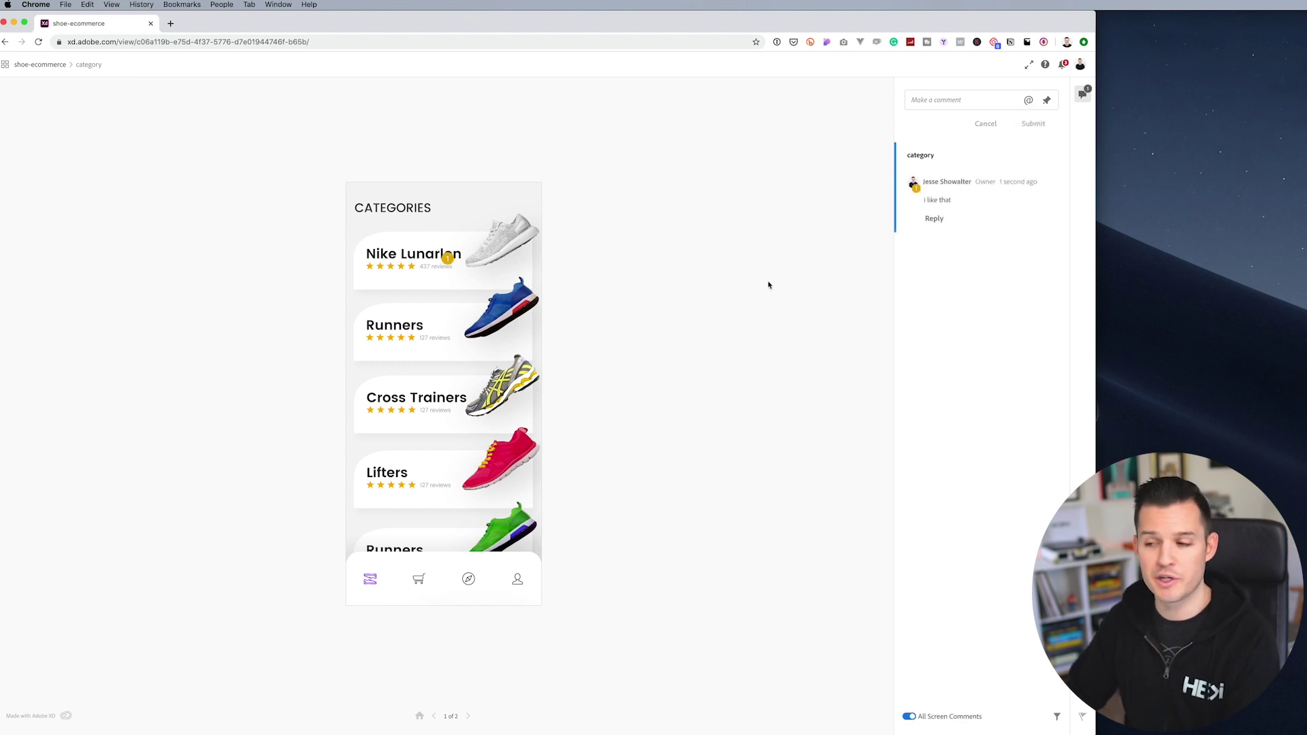
key(super+Tab)
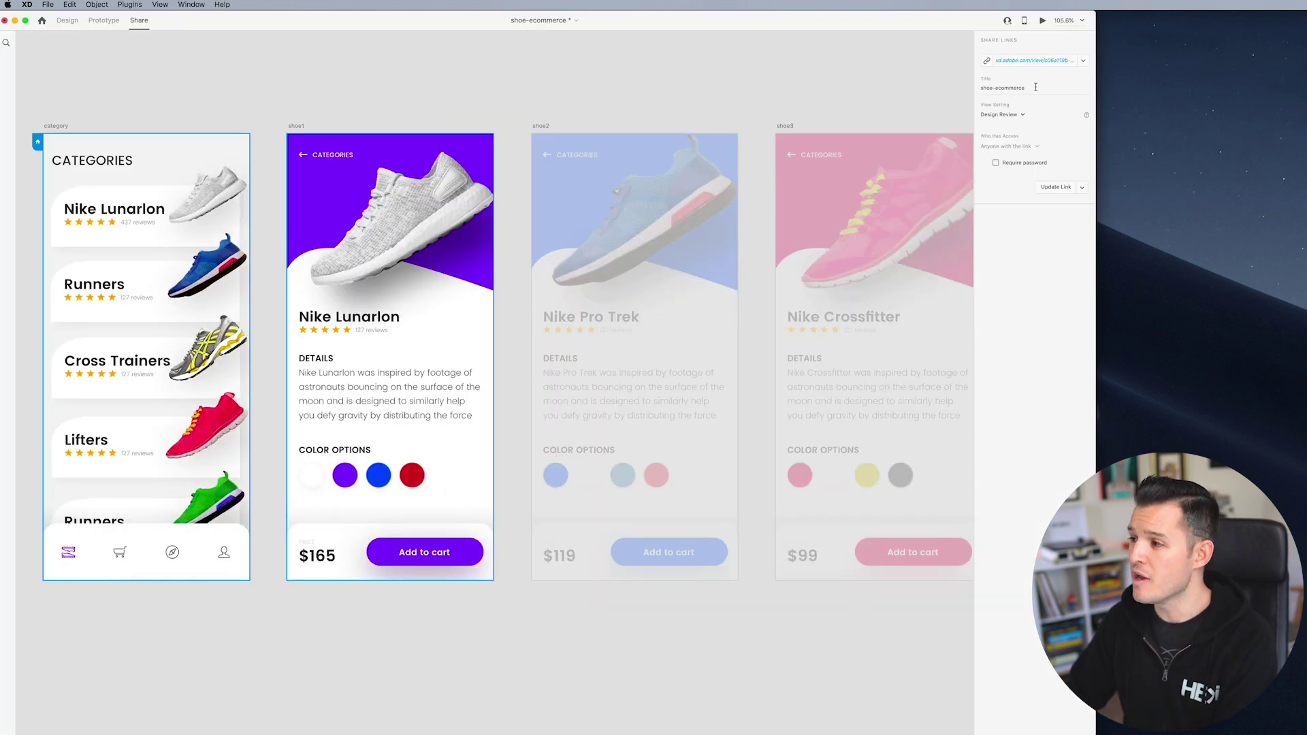
Add a second share link with the Development view setting and open its URL in the browser.
click(1083, 60)
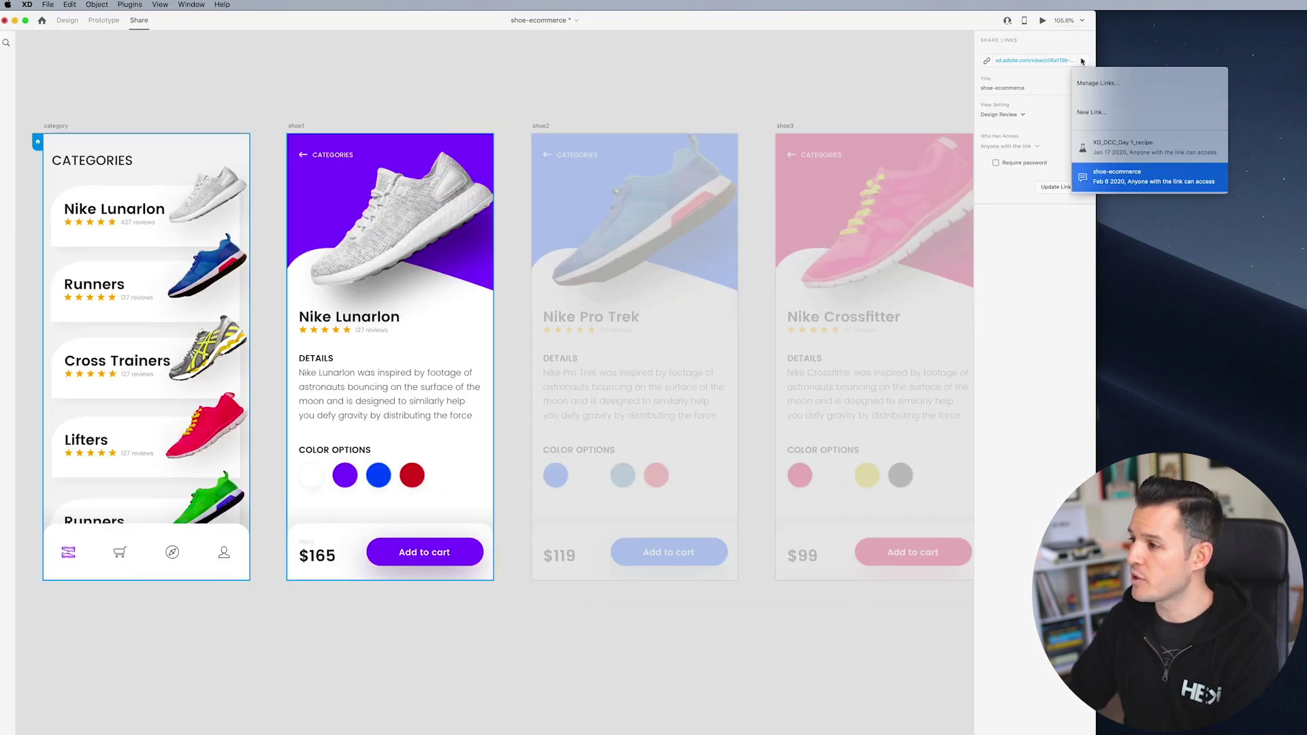
click(1113, 119)
click(1014, 120)
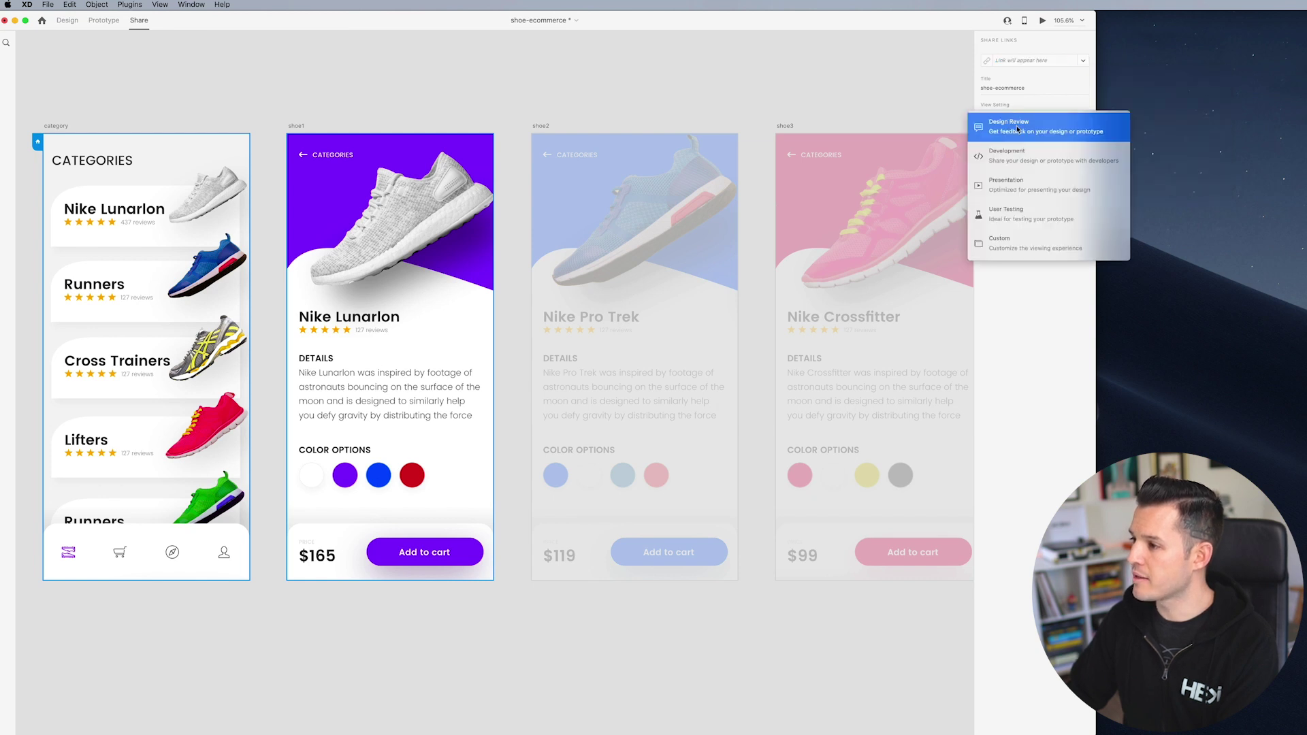
click(1018, 153)
click(1067, 223)
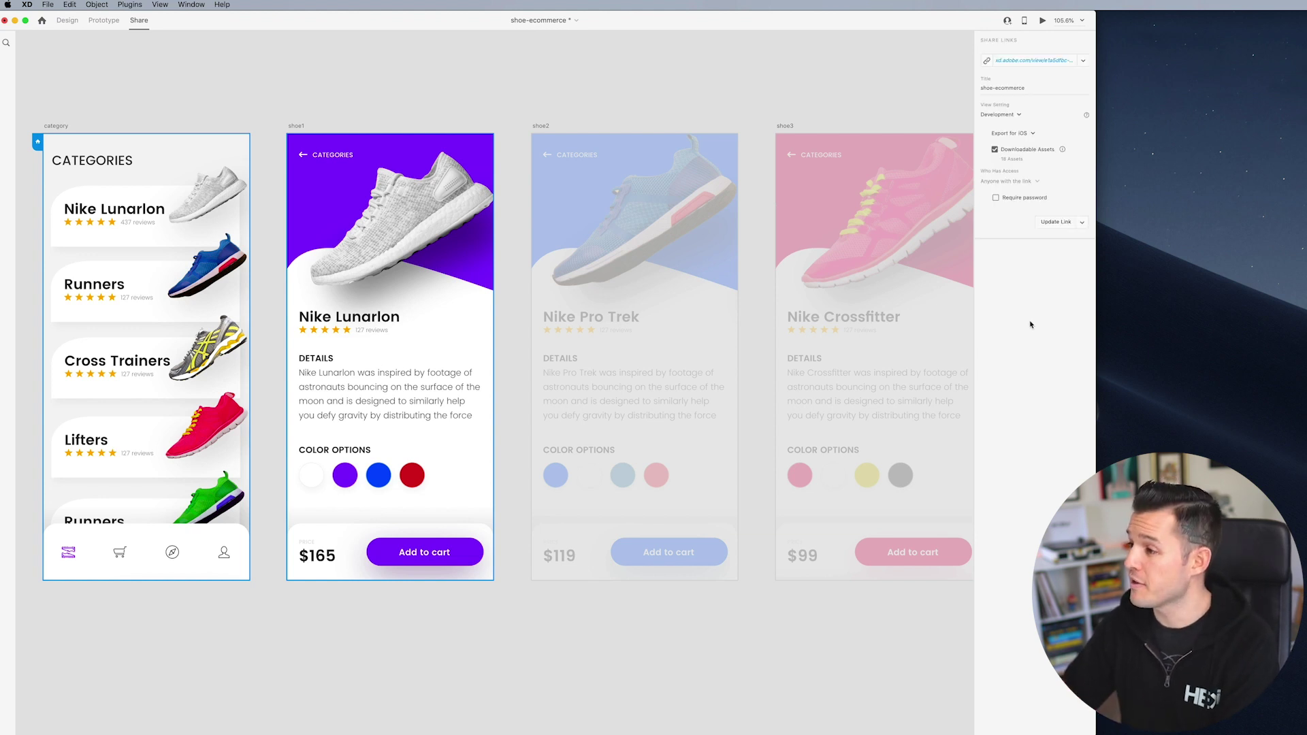
click(1048, 60)
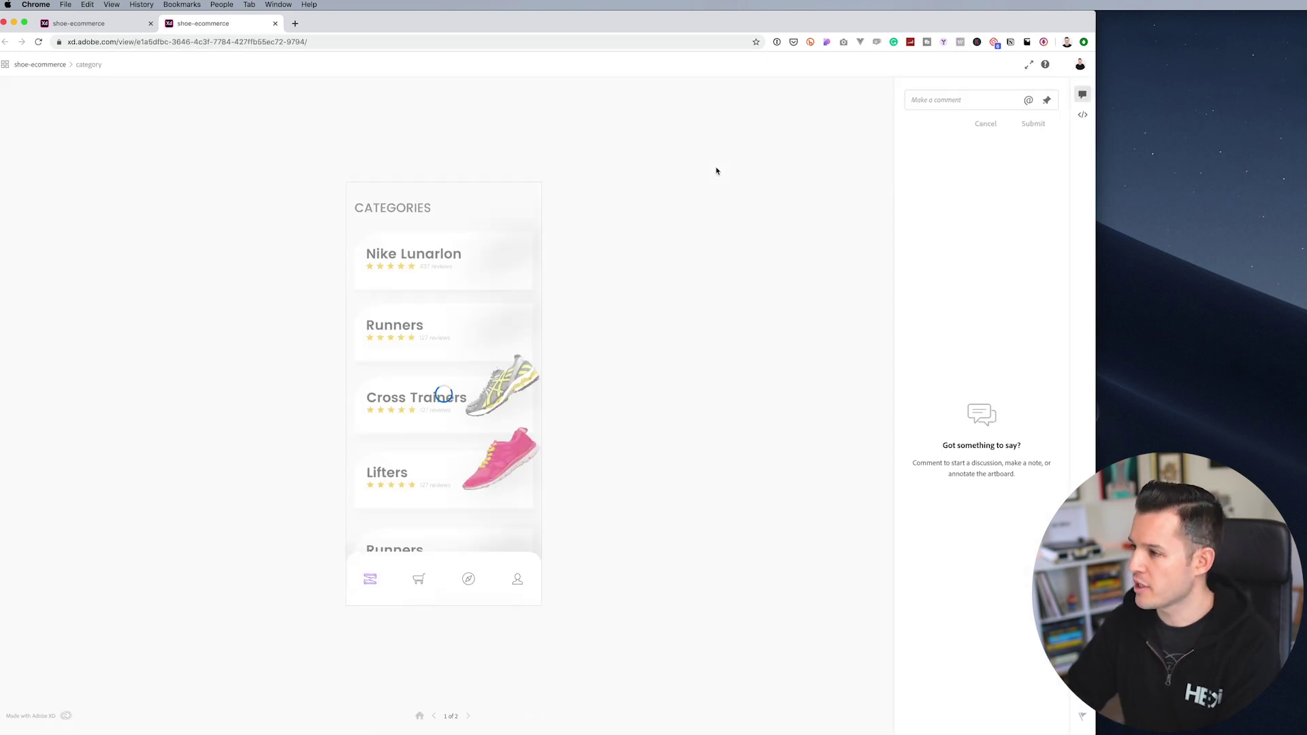
Check Nike Lunarlon and return, then show Specs and inspect the shoe cards and CATEGORIES heading.
click(376, 272)
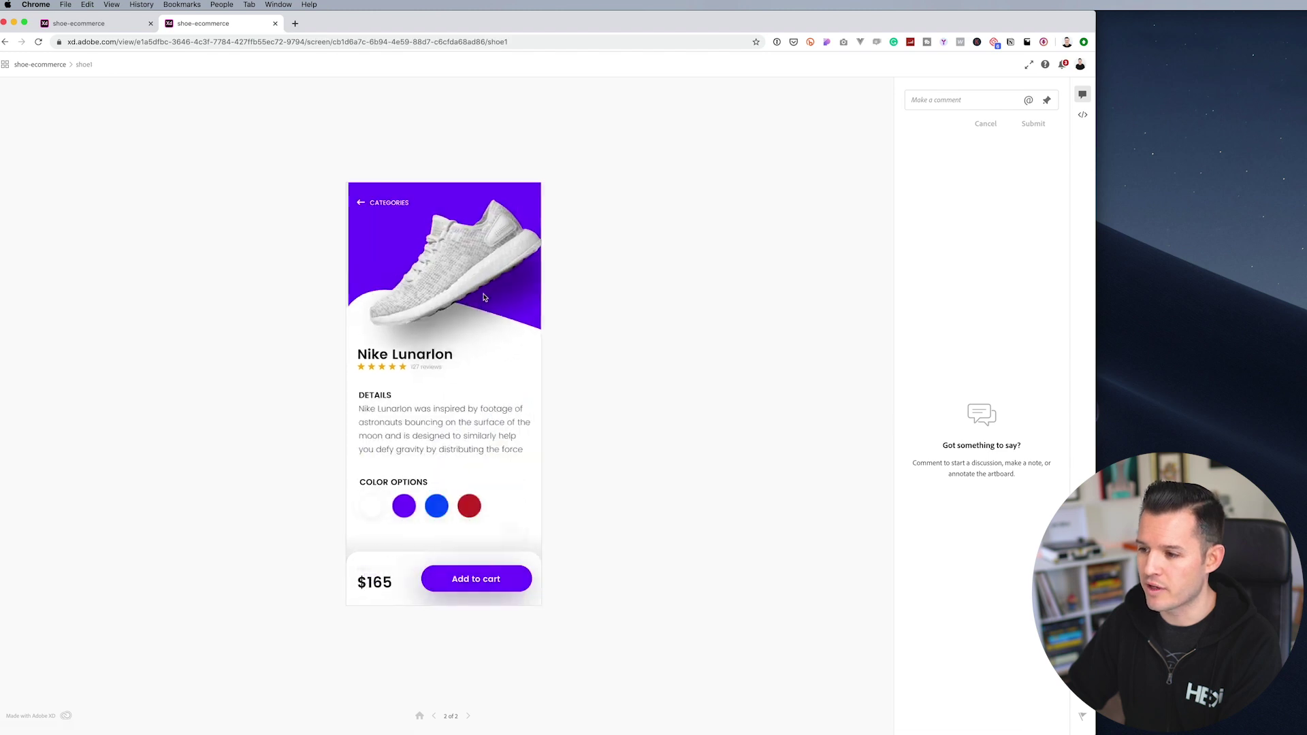
click(391, 205)
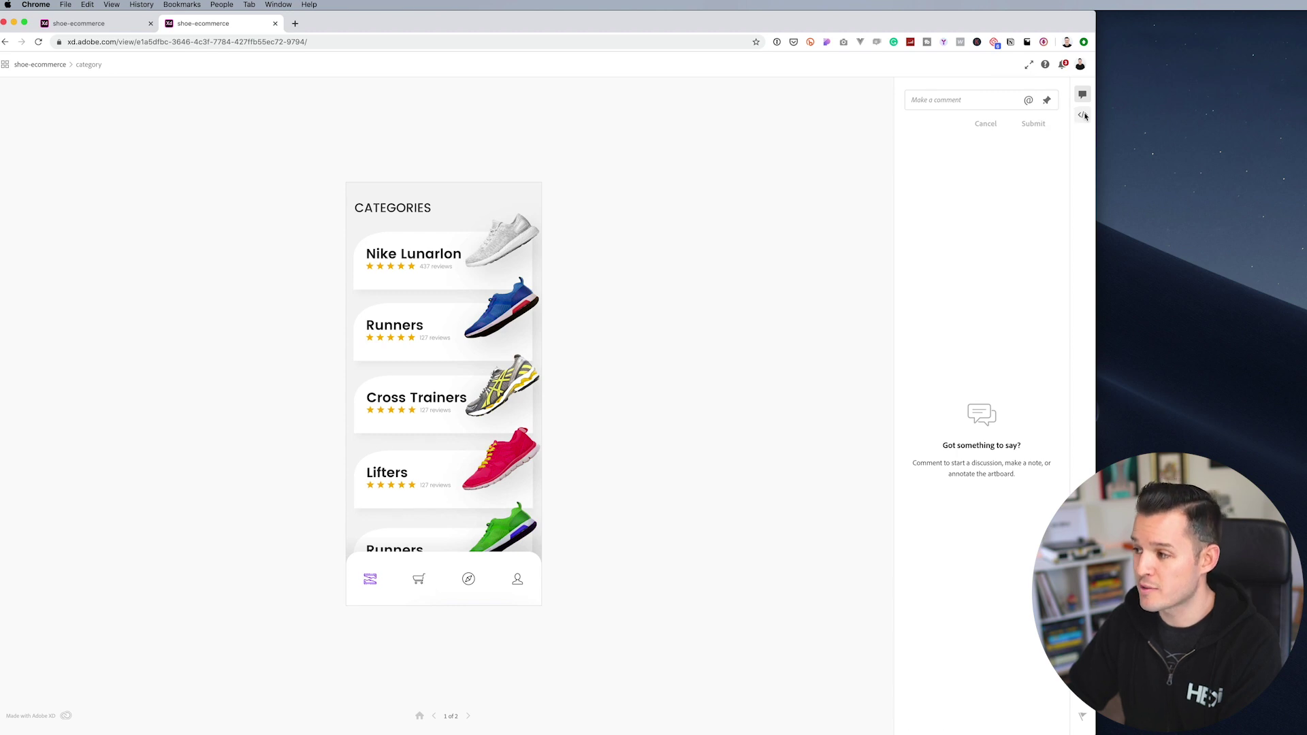
click(1083, 115)
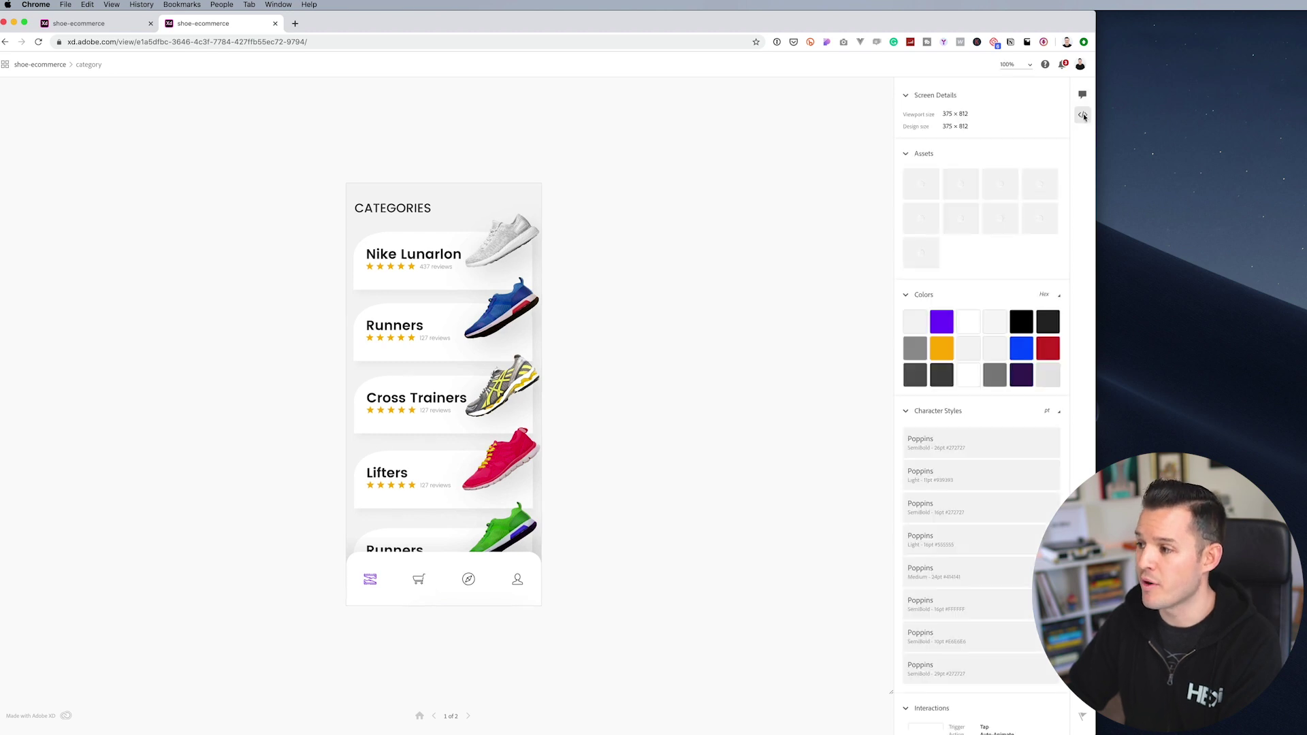
click(420, 261)
click(403, 210)
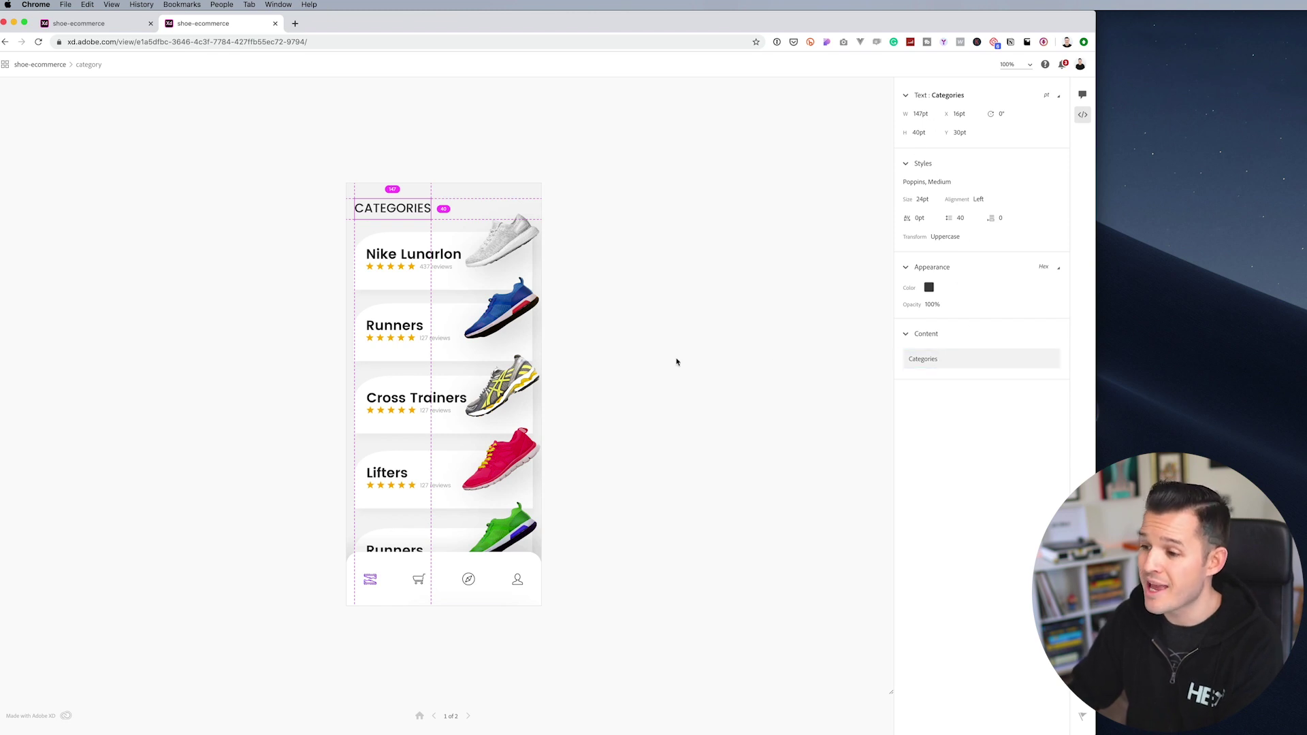
Inspect the Nike Lunarlon shoe image and its available download formats.
click(501, 245)
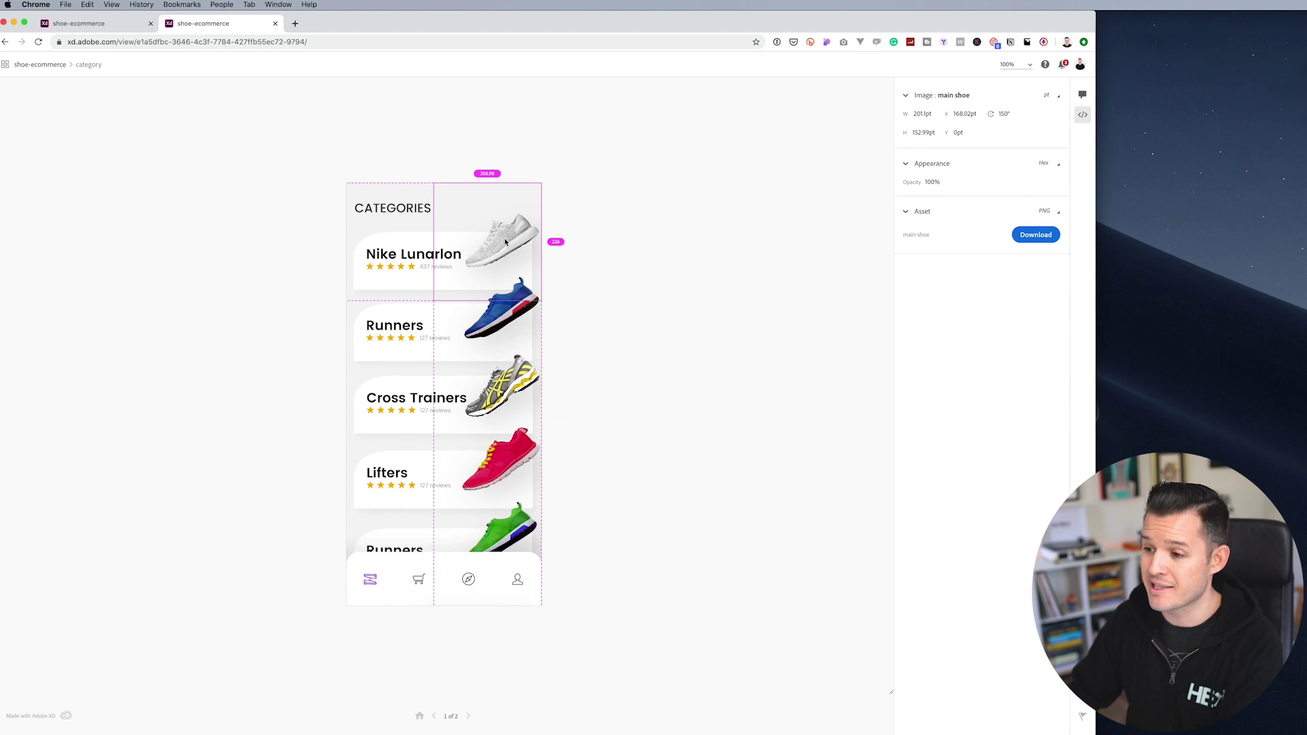
click(1057, 212)
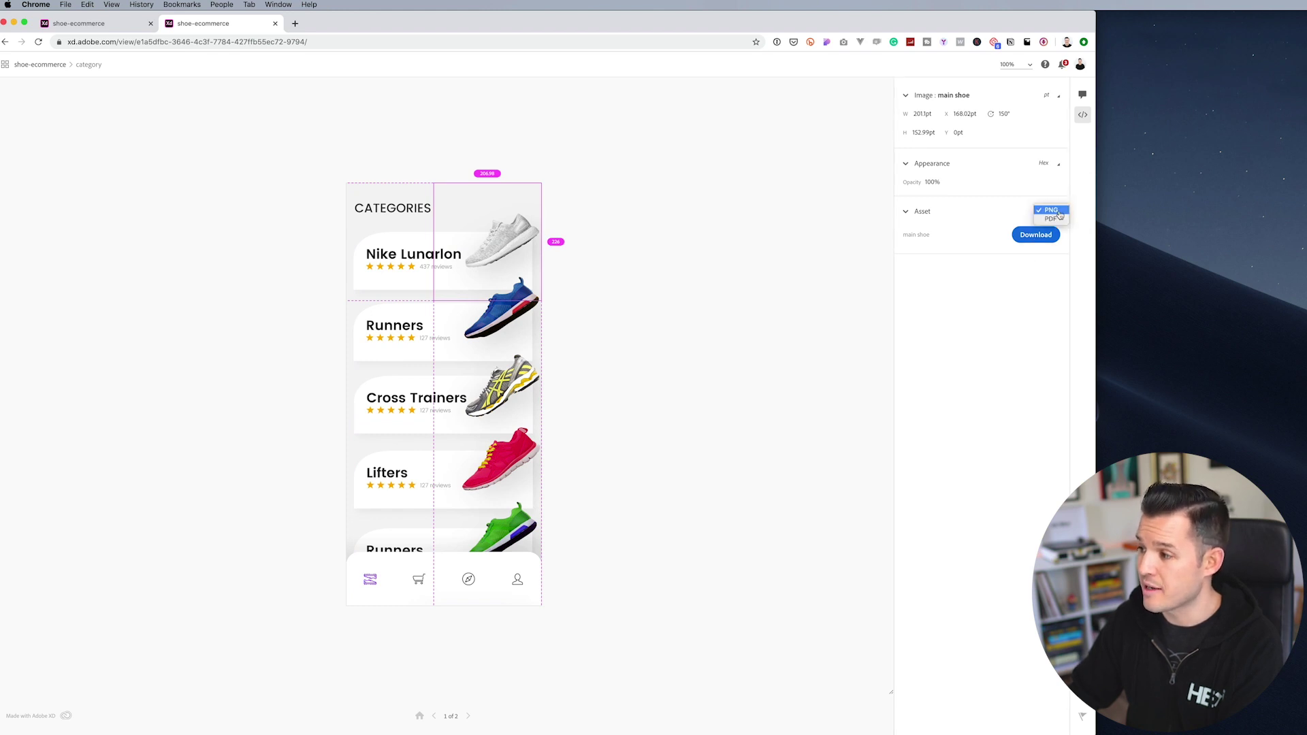
click(975, 330)
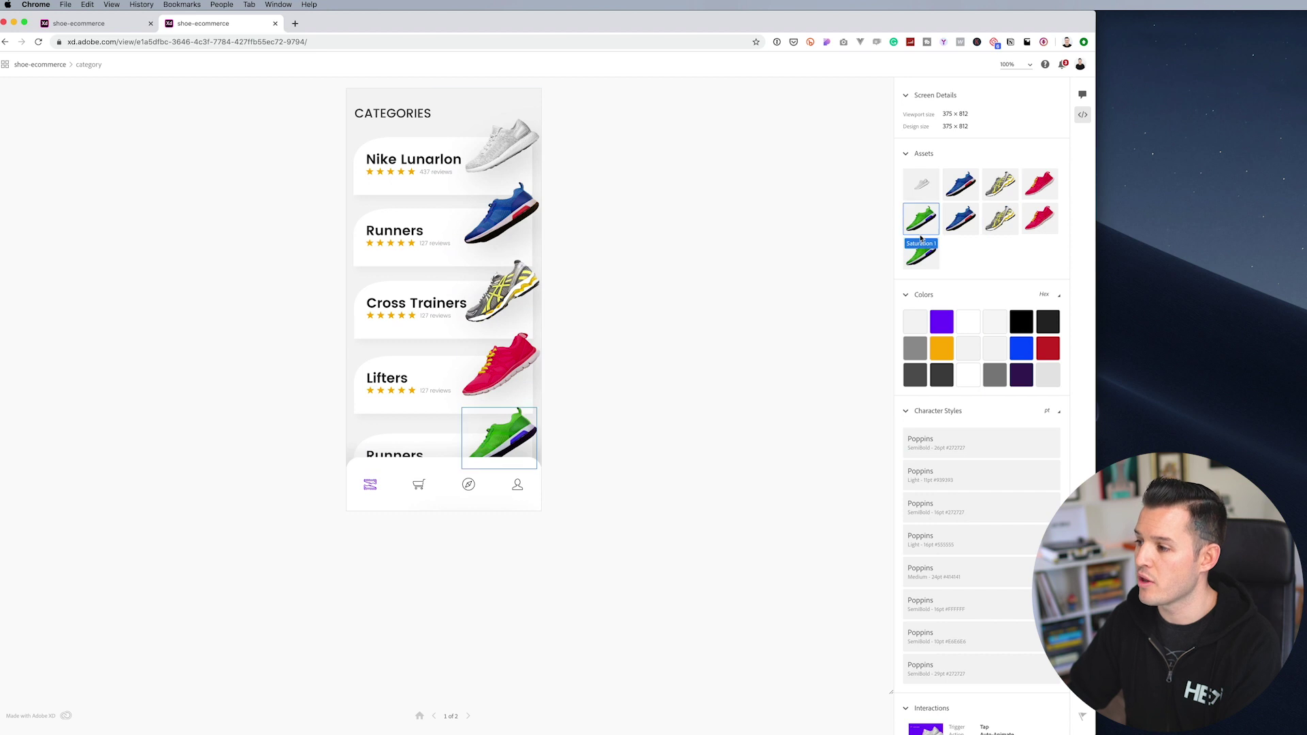
scroll(1006, 436, down, 2)
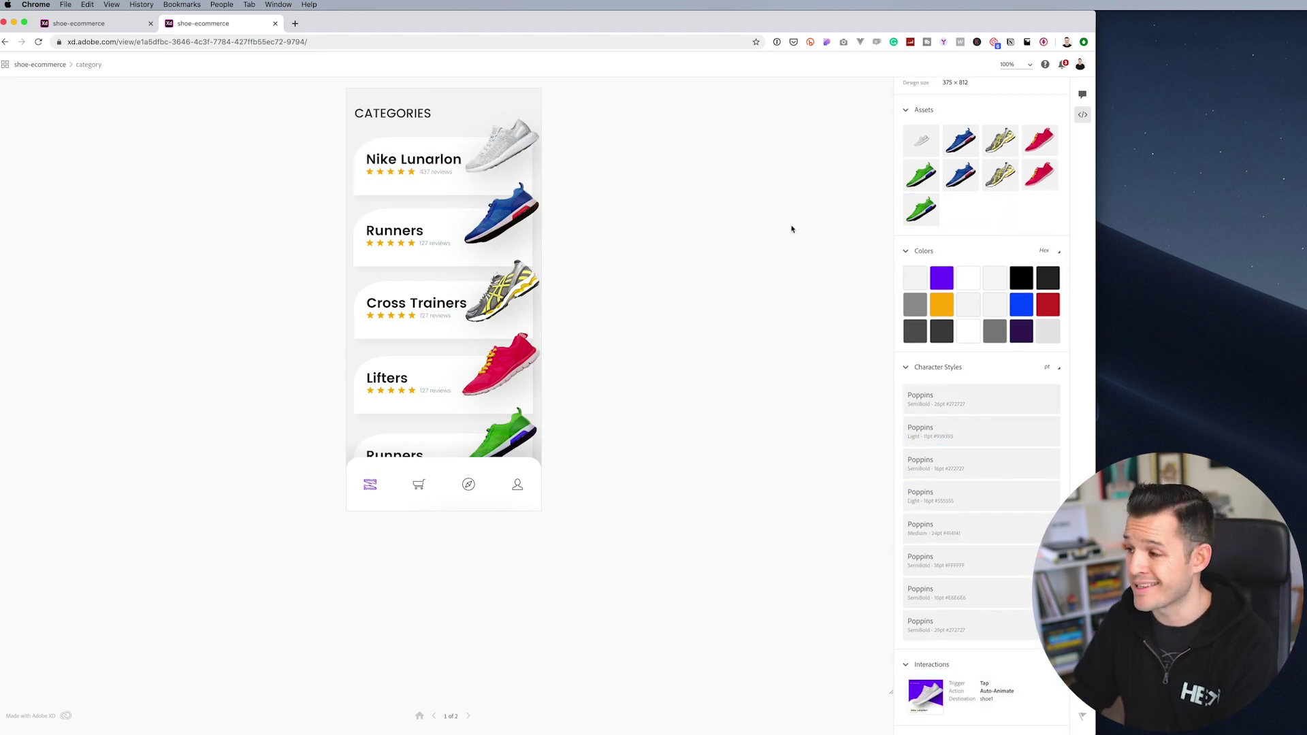
scroll(956, 303, up, 2)
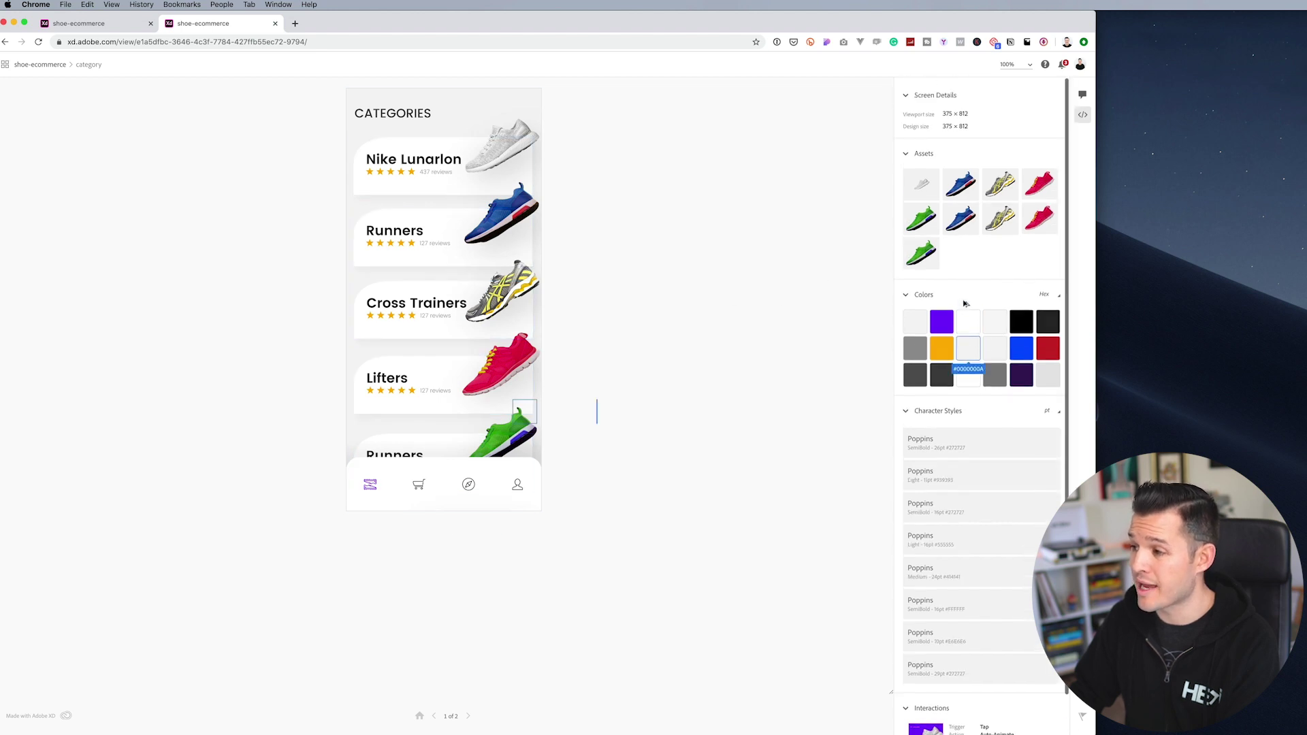